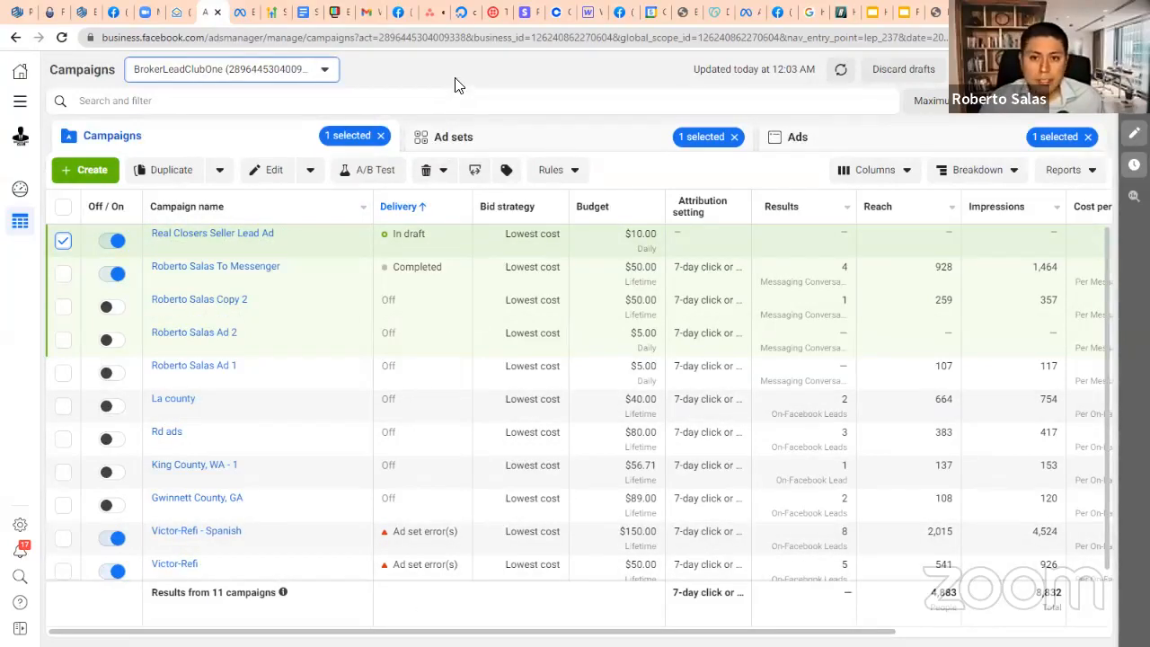
- Create a new campaign with the Lead generation objective and name it "RC Seller Lead AD"
click(105, 173)
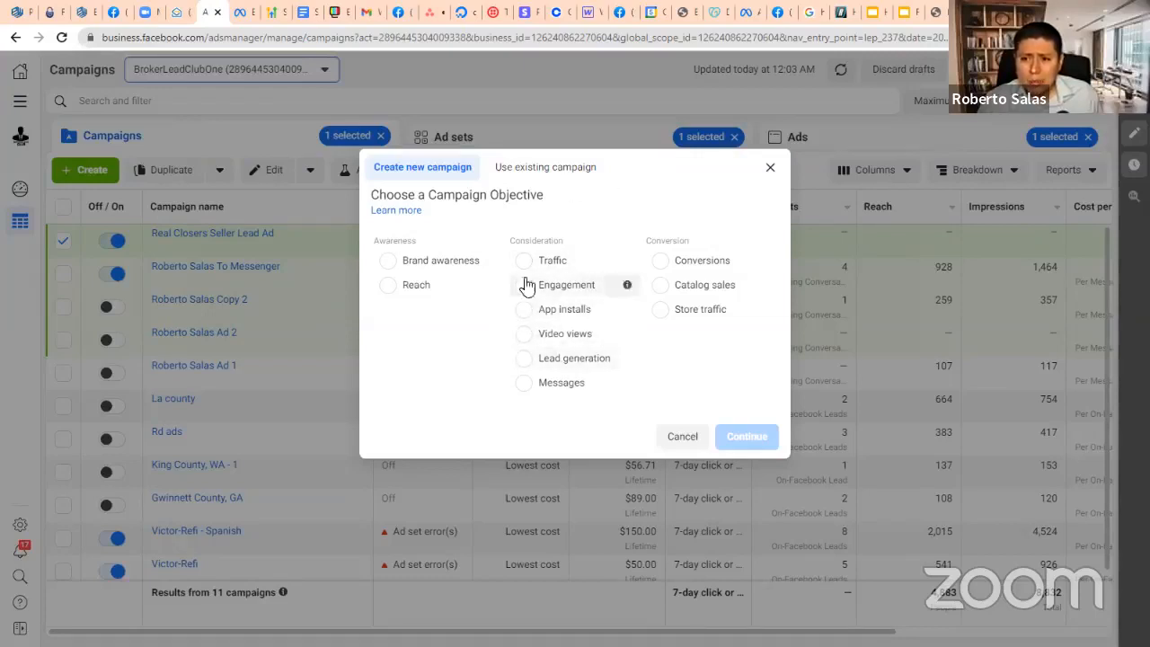
click(523, 364)
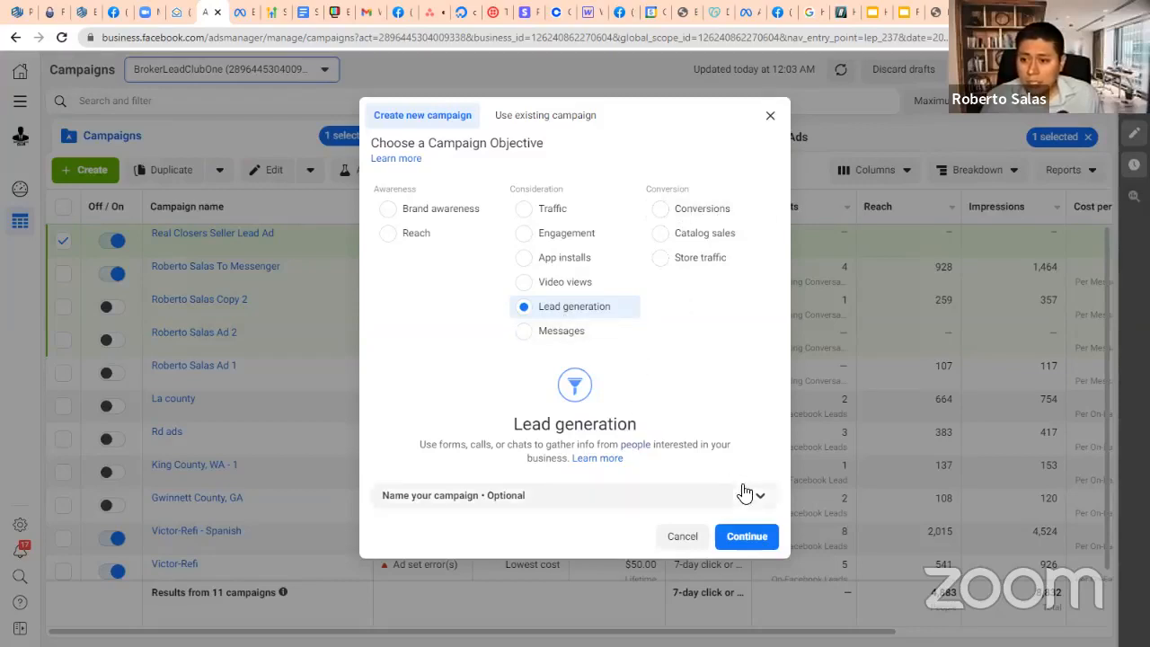
click(757, 495)
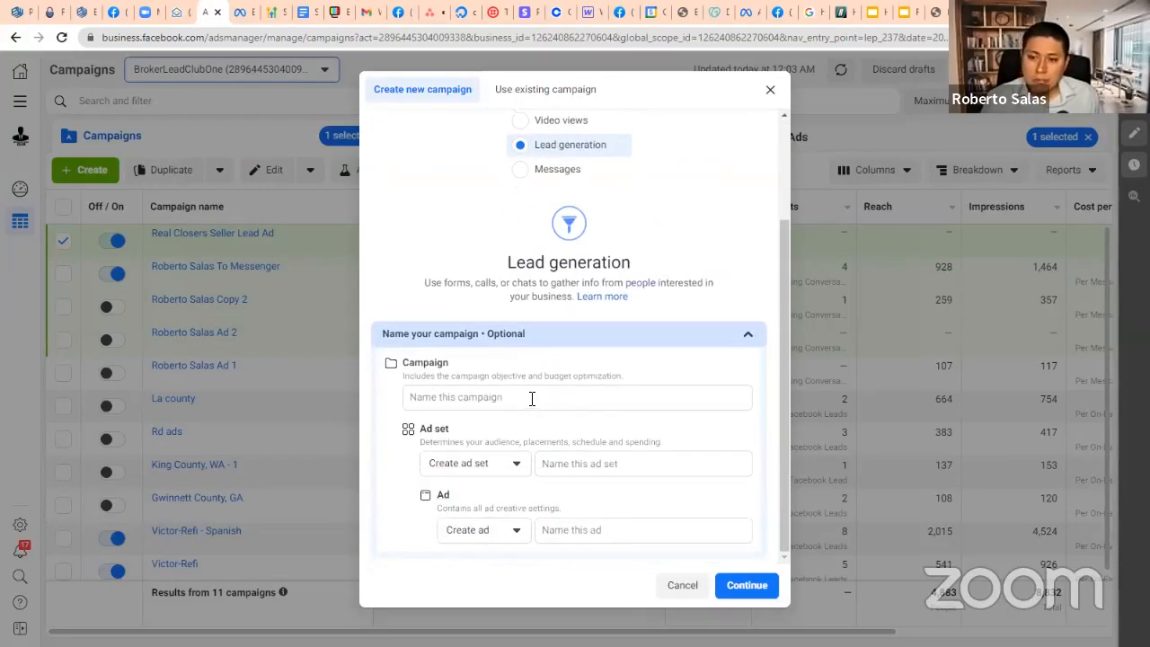
click(532, 398)
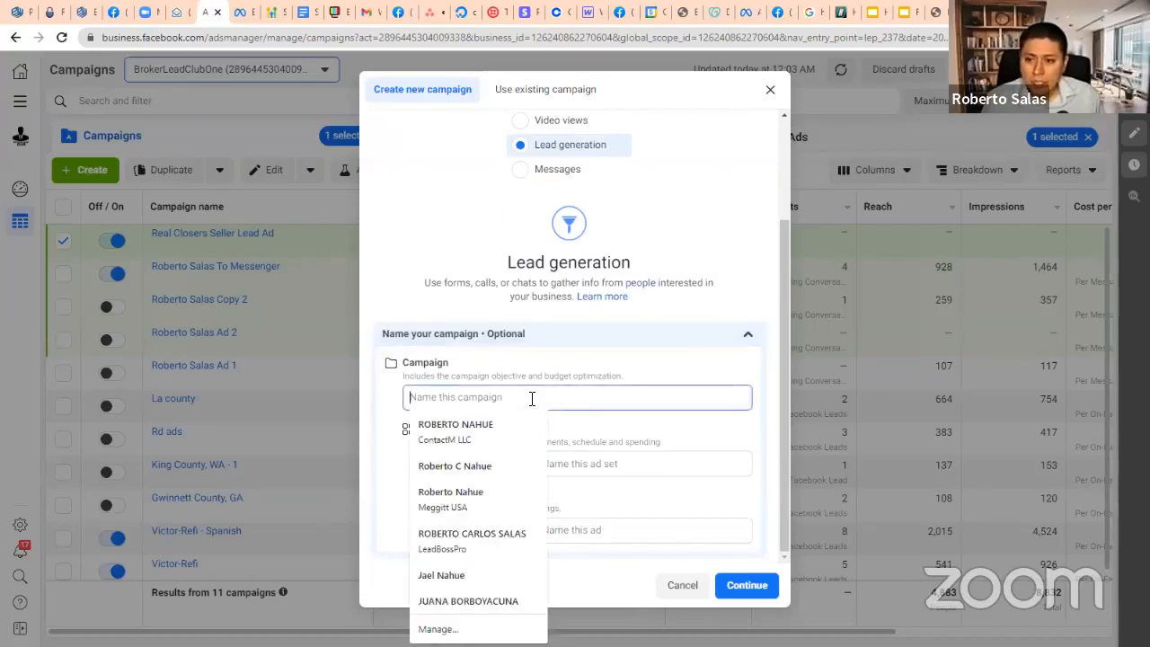
click(683, 363)
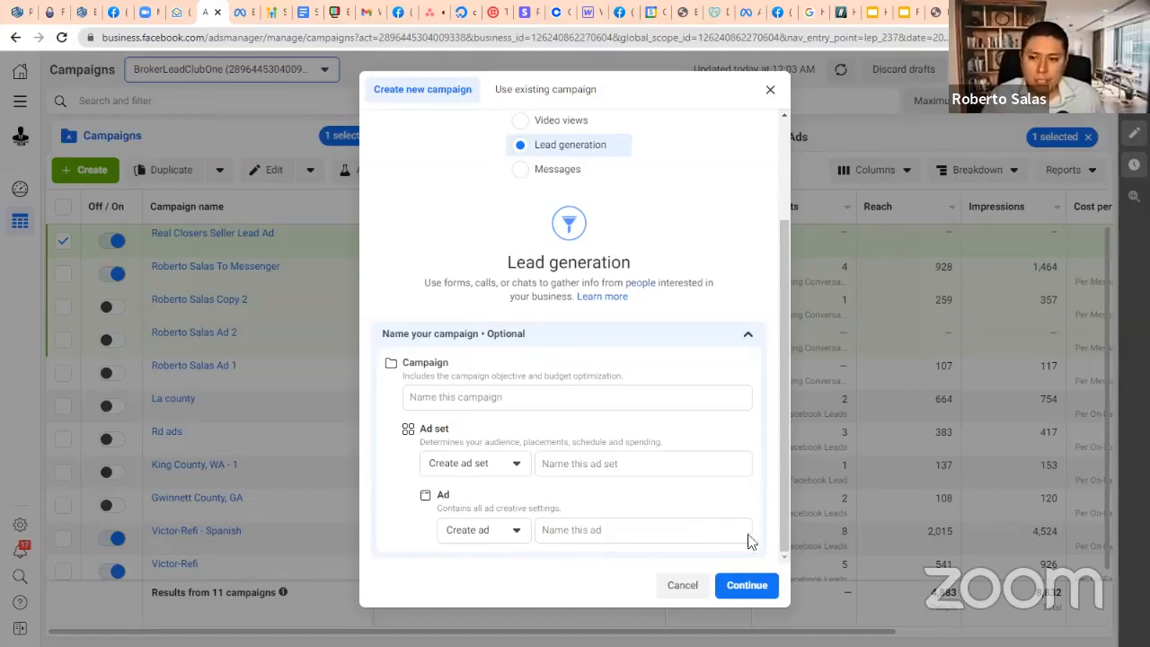
click(523, 402)
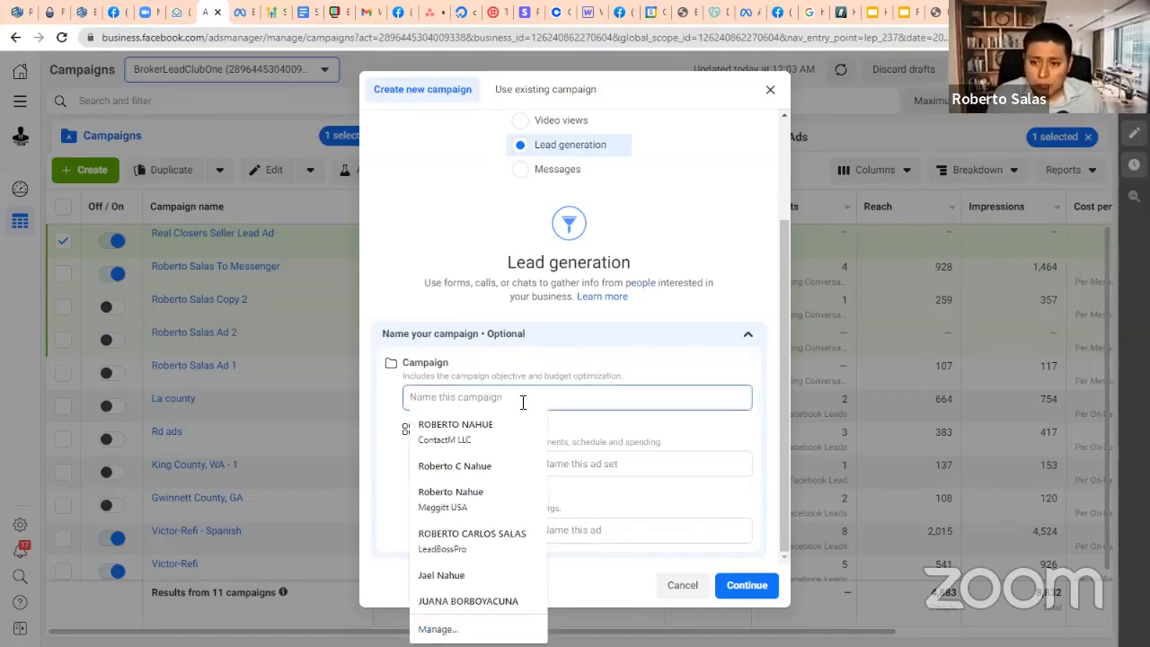
text(R)
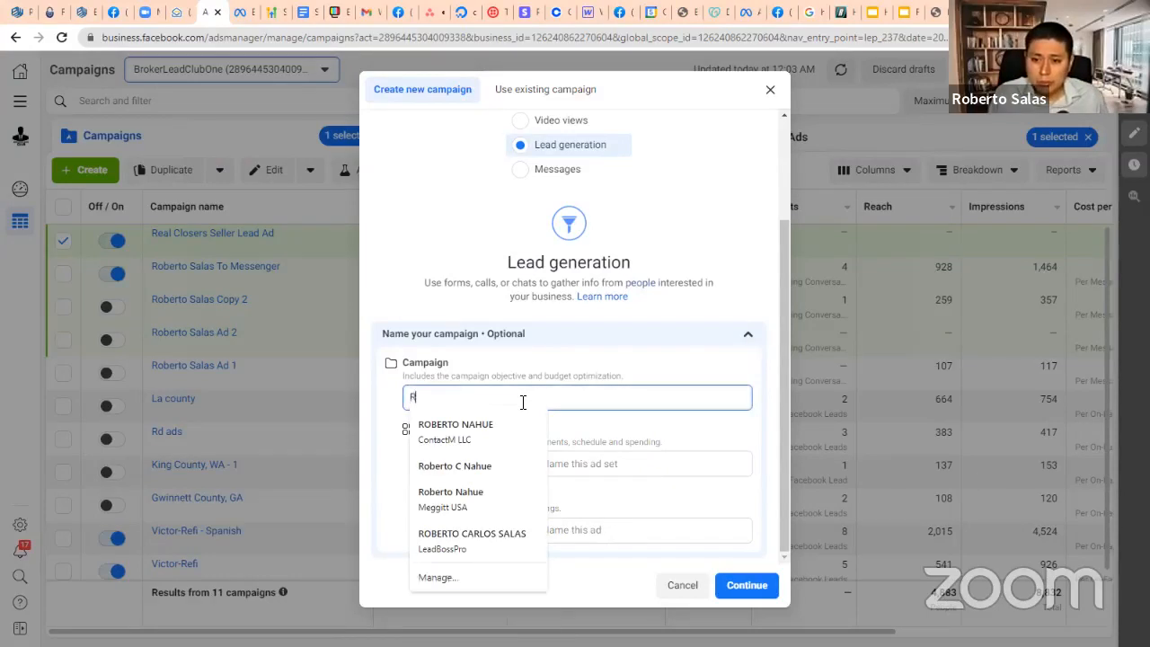
text(C Seller Lead AD)
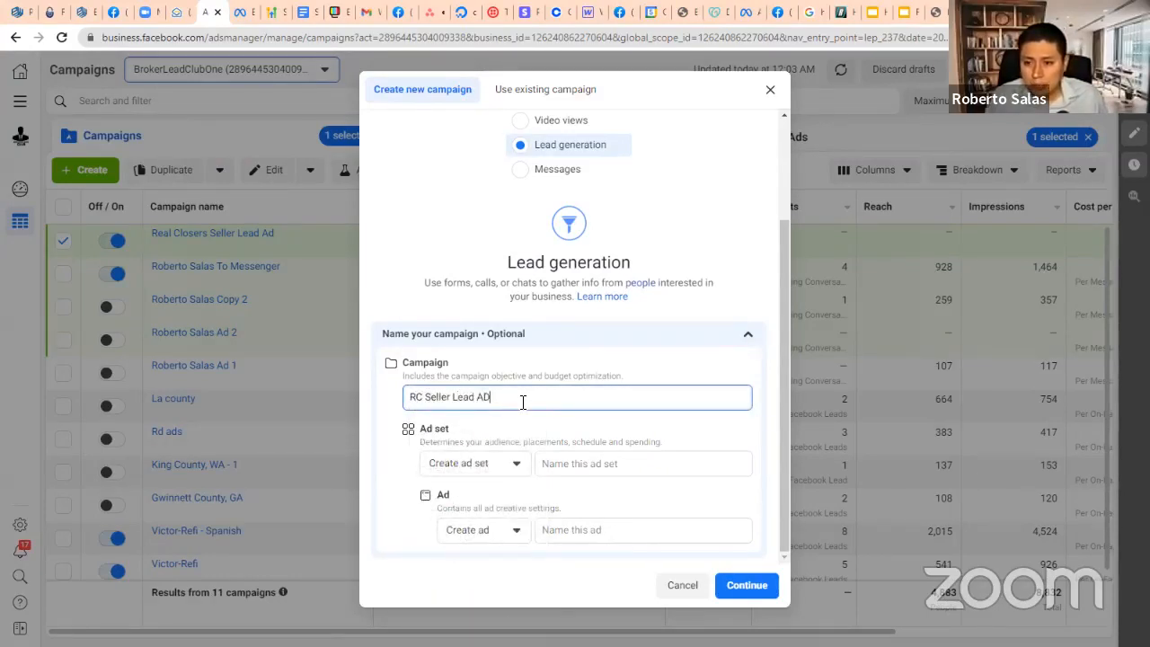
- Name the ad set "Ad set 1" and the ad "ad 1", and continue to the campaign settings
click(578, 466)
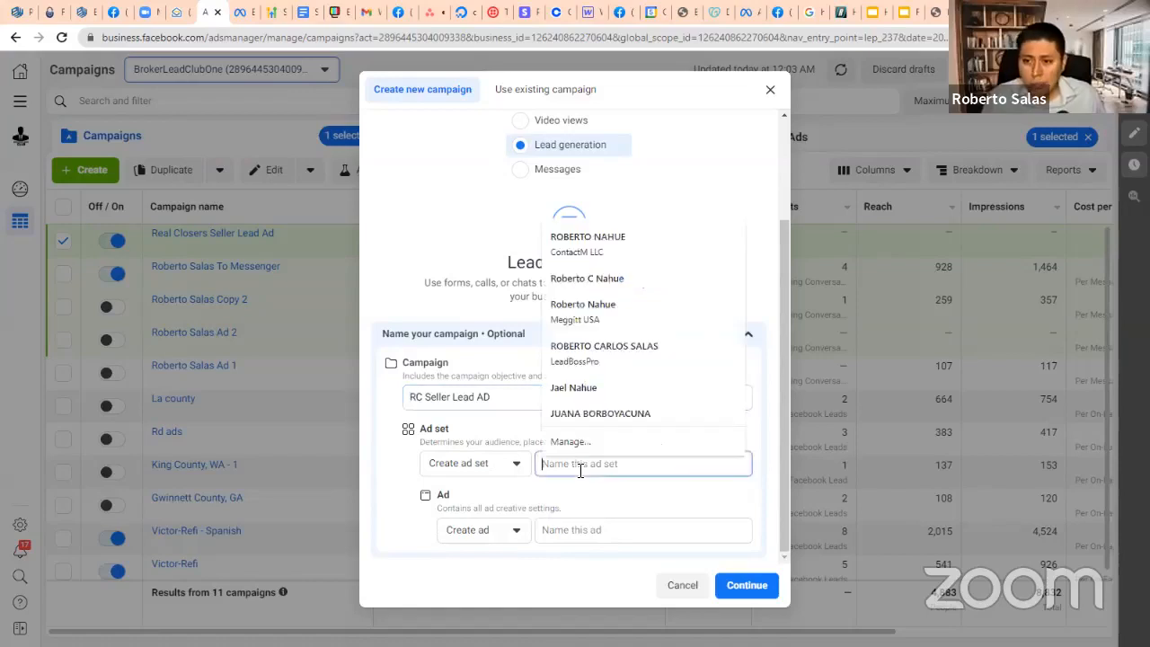
text(Ad set 1)
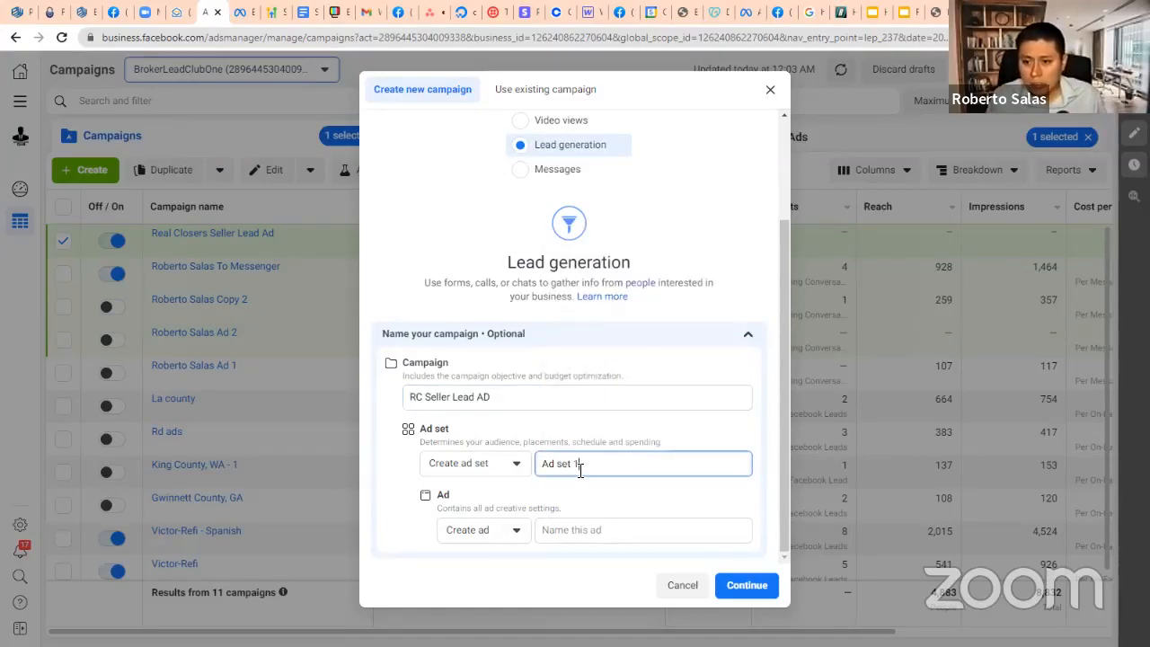
click(582, 525)
text(ad 1)
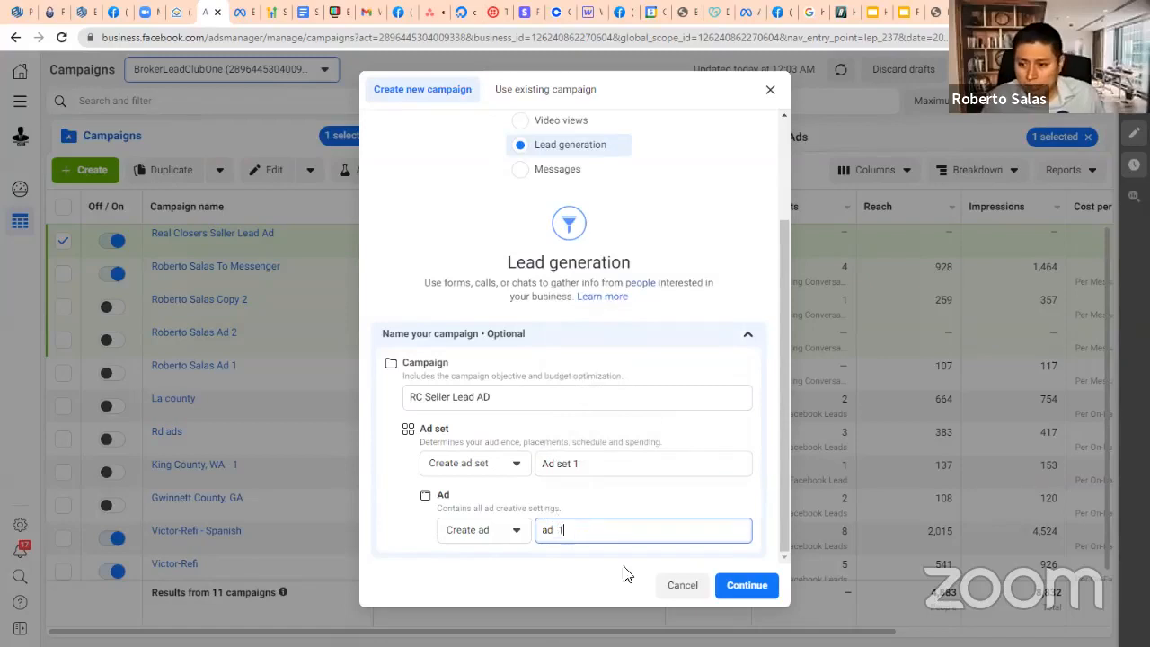
click(749, 590)
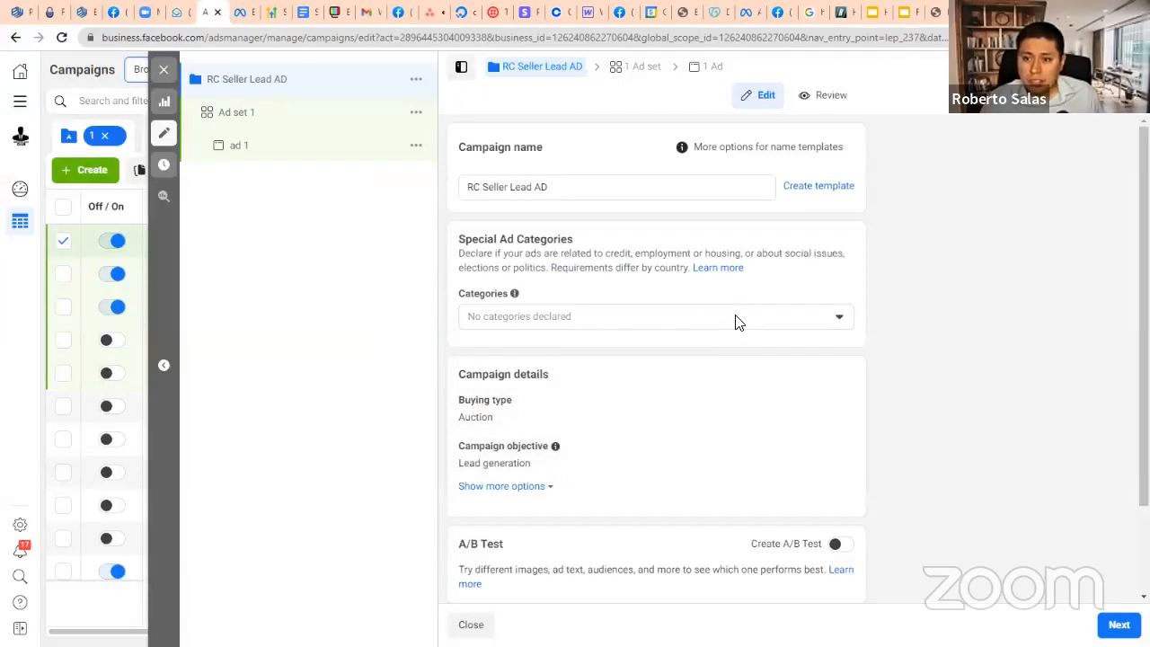
- Declare Housing as the campaign's special ad category
scroll(703, 296, down, 1)
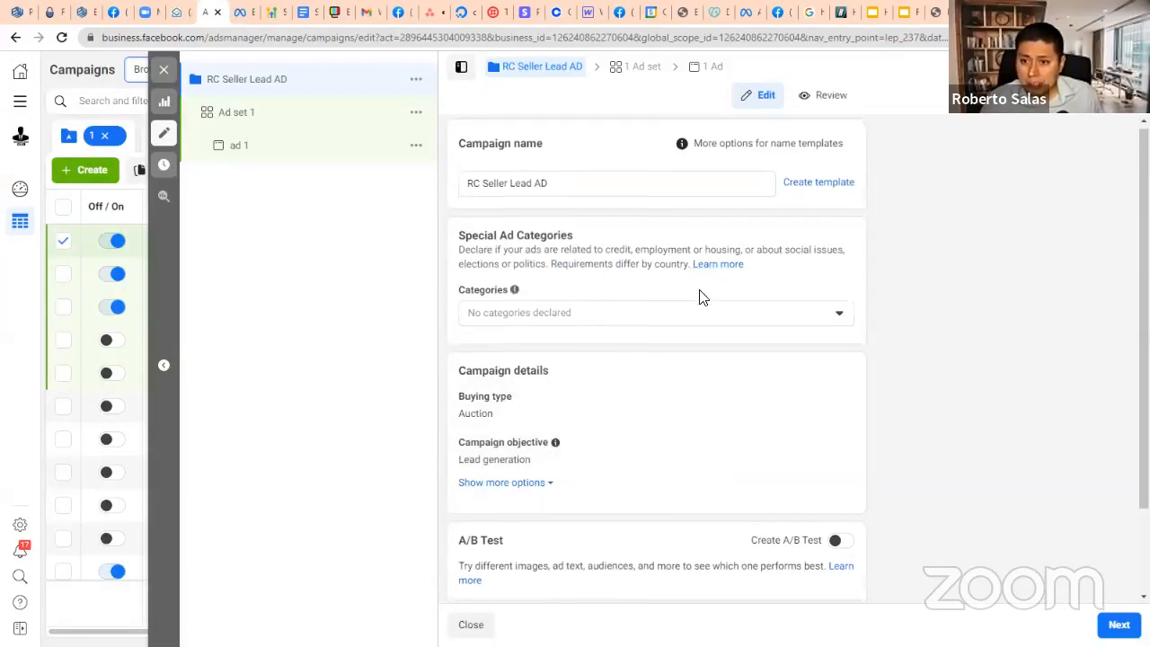
scroll(703, 297, down, 2)
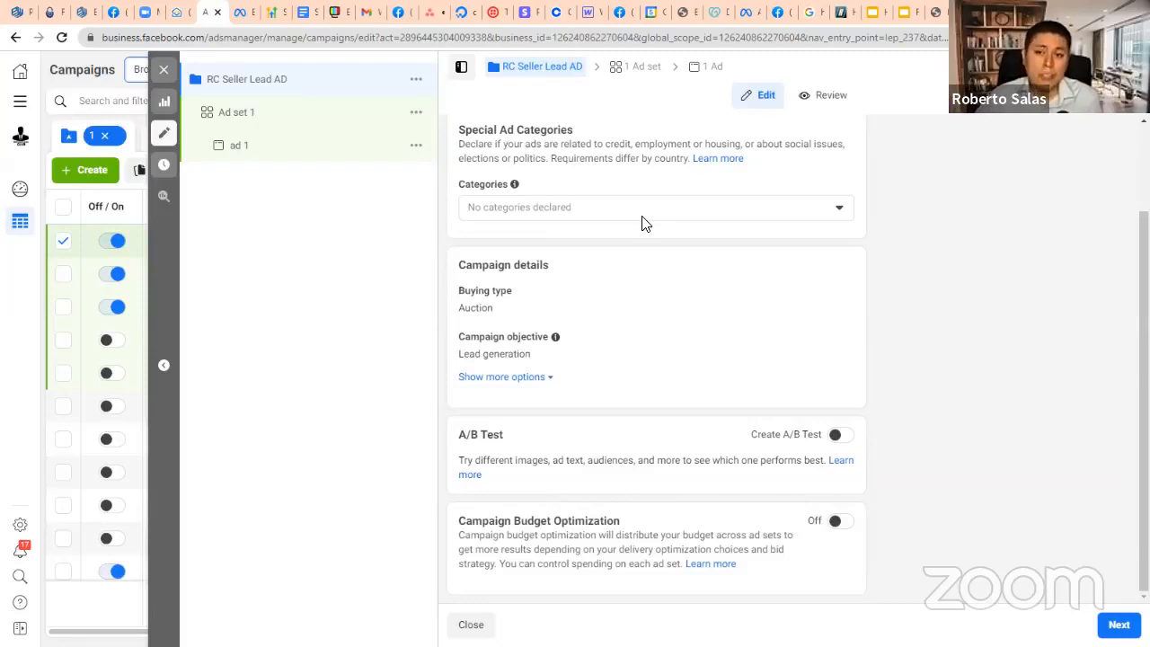
click(643, 223)
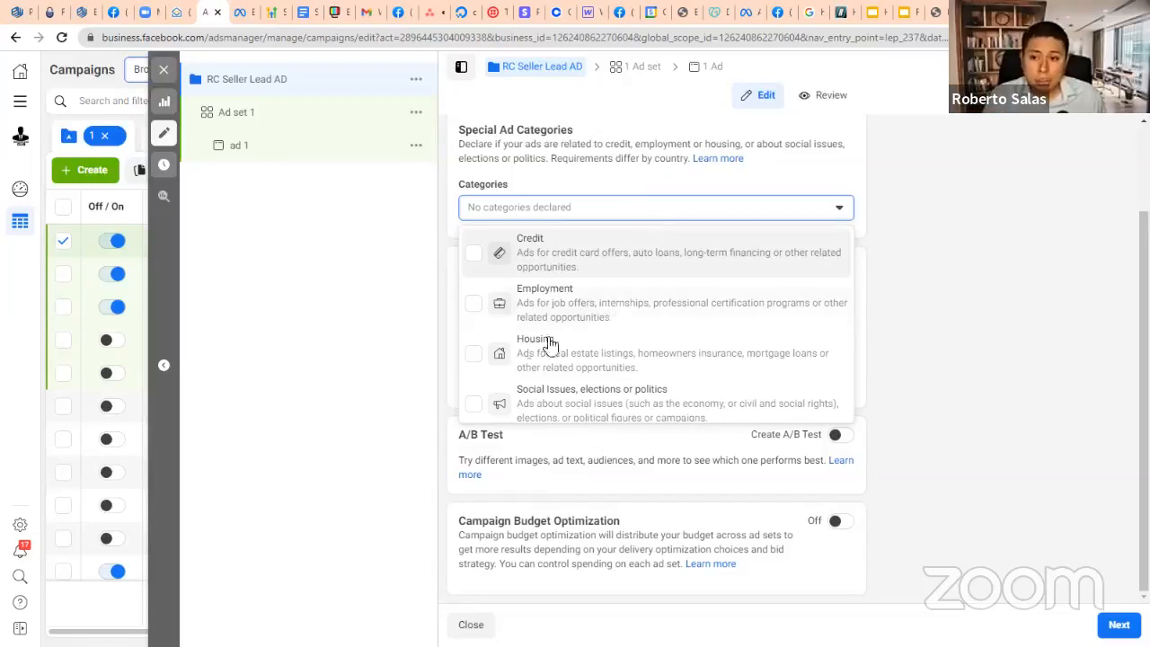
click(479, 356)
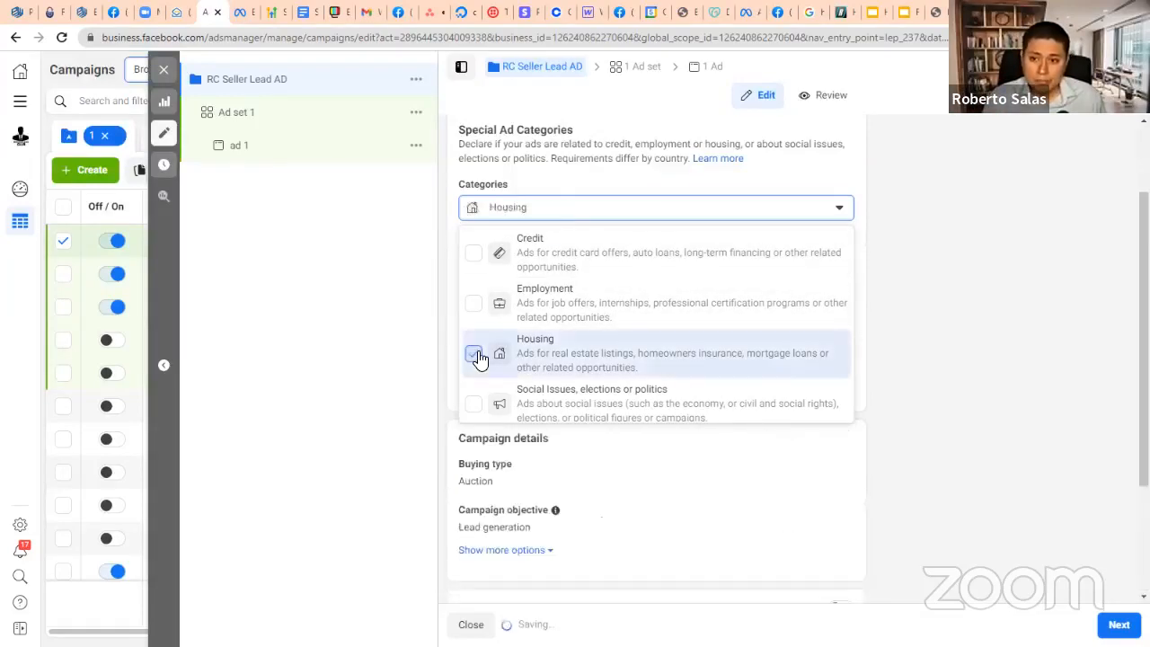
click(888, 222)
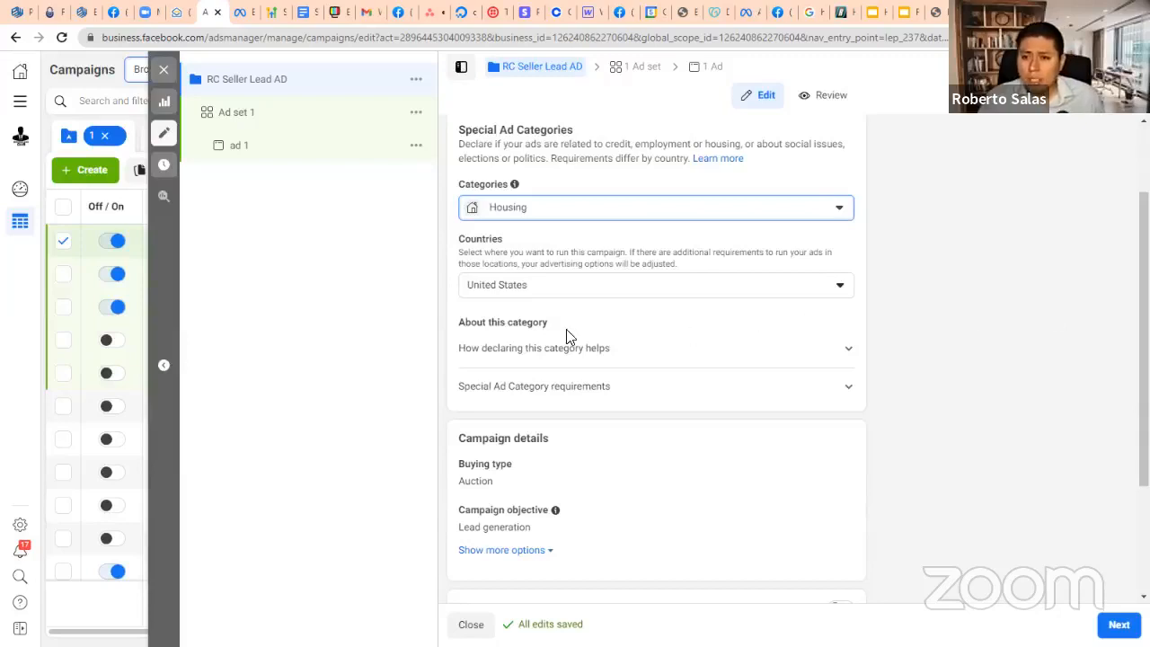
- Turn on Campaign Budget Optimization and set the daily campaign budget to $10.00
scroll(647, 354, down, 1)
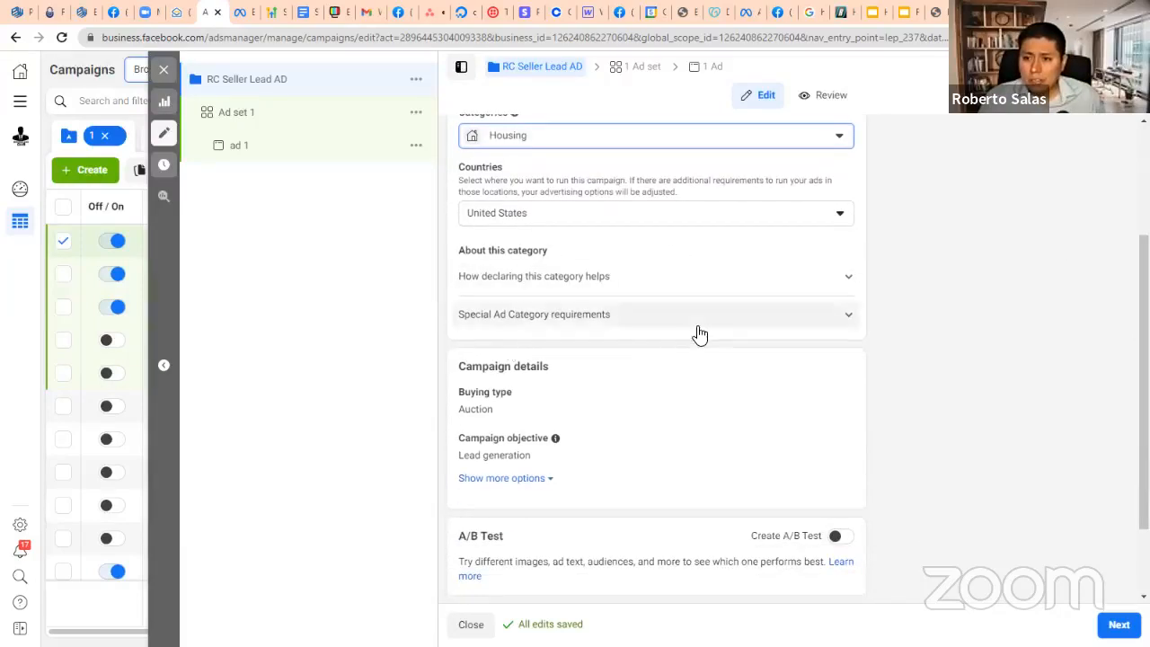
scroll(701, 340, down, 1)
scroll(692, 342, down, 1)
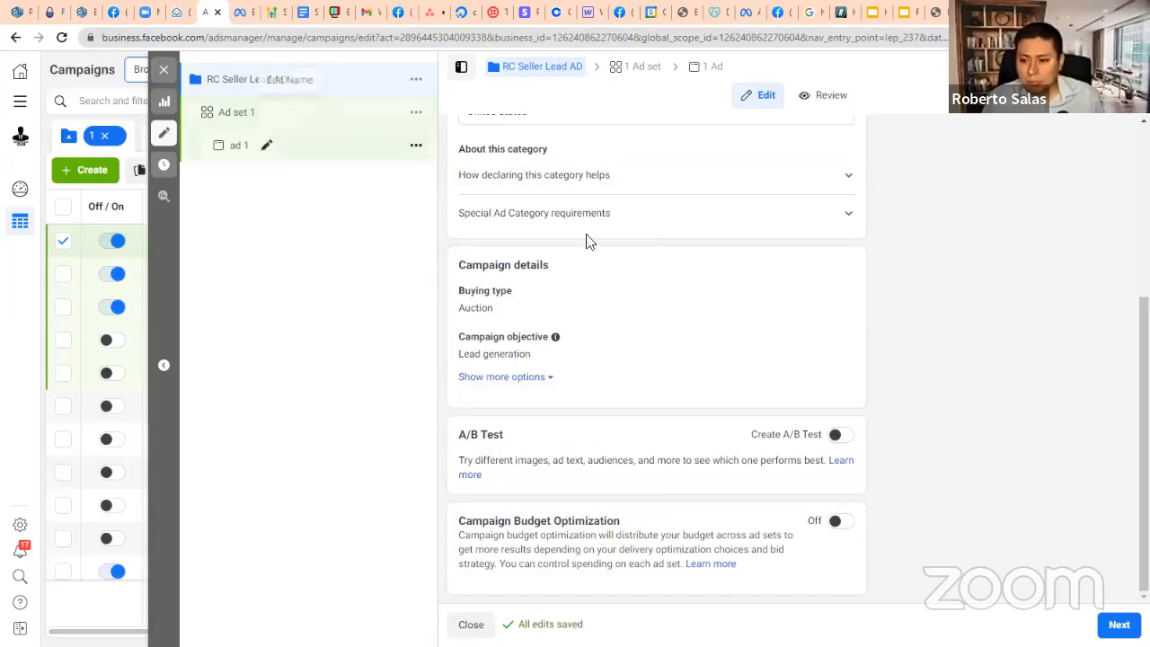
click(837, 525)
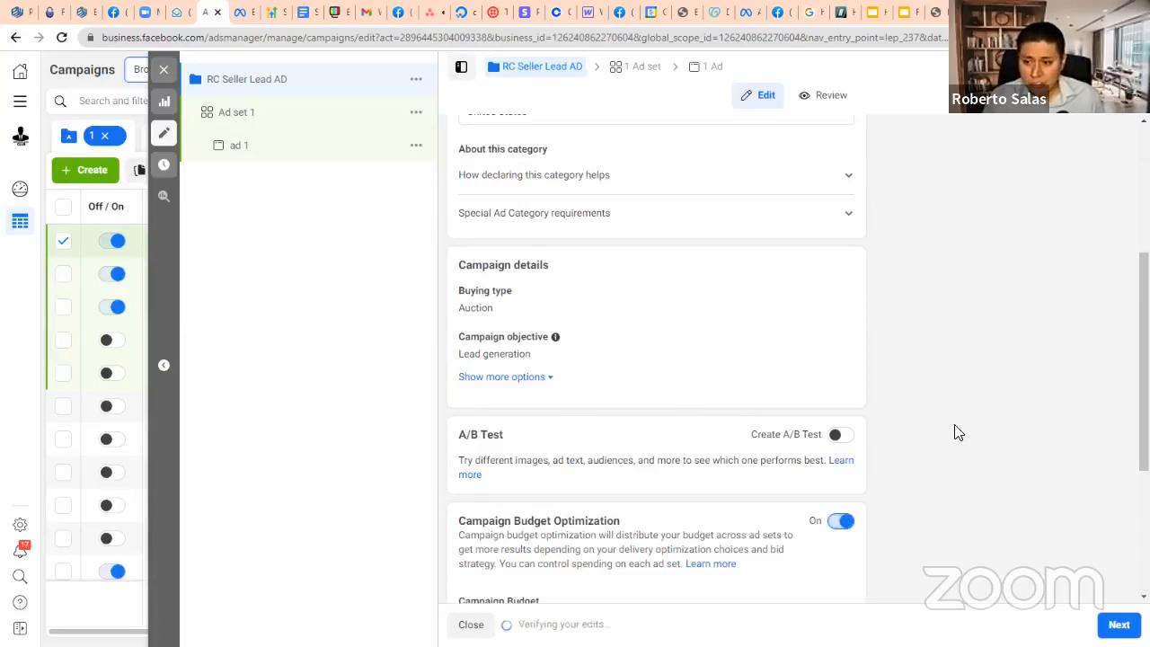
scroll(939, 424, down, 3)
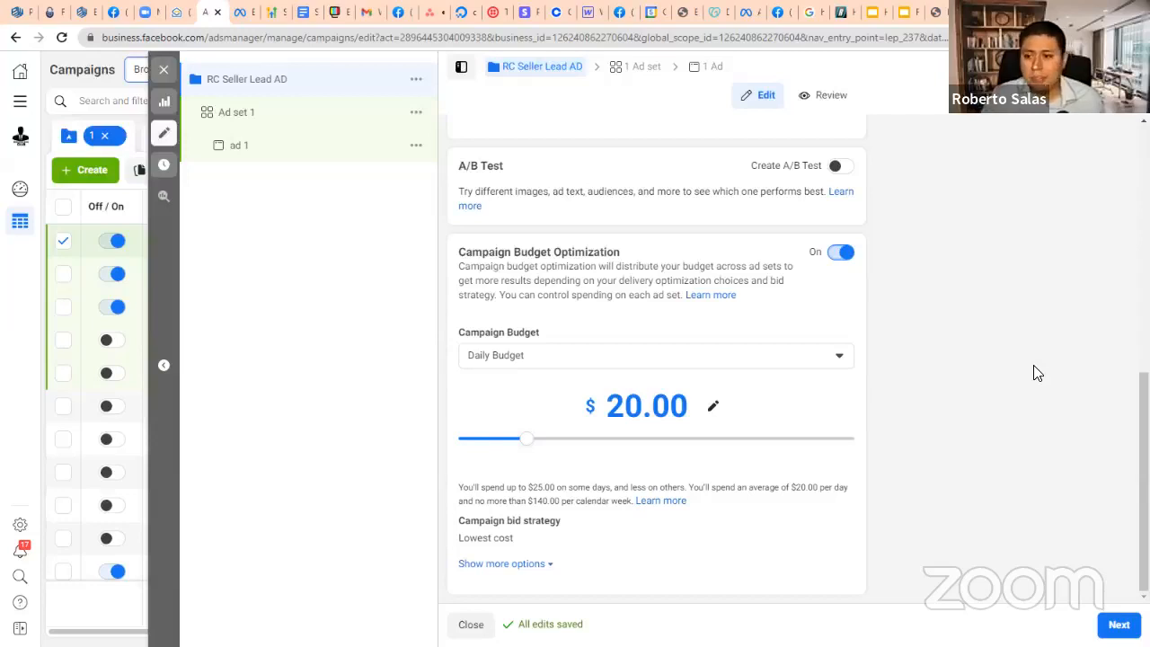
click(617, 414)
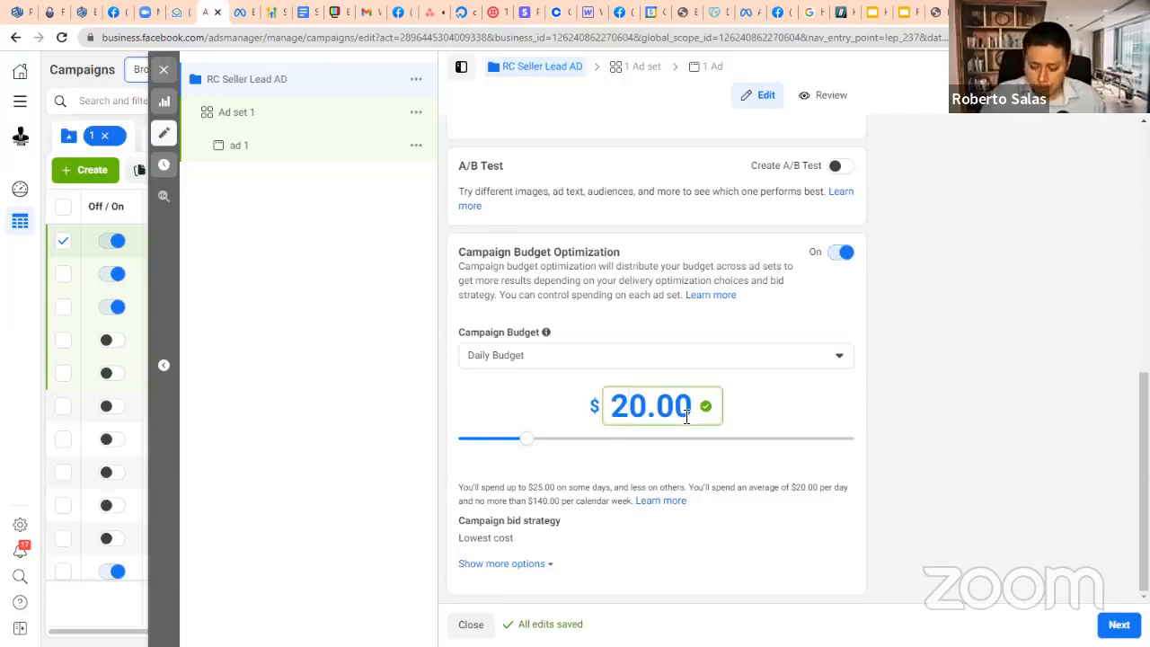
key(shift+Left)
text(1)
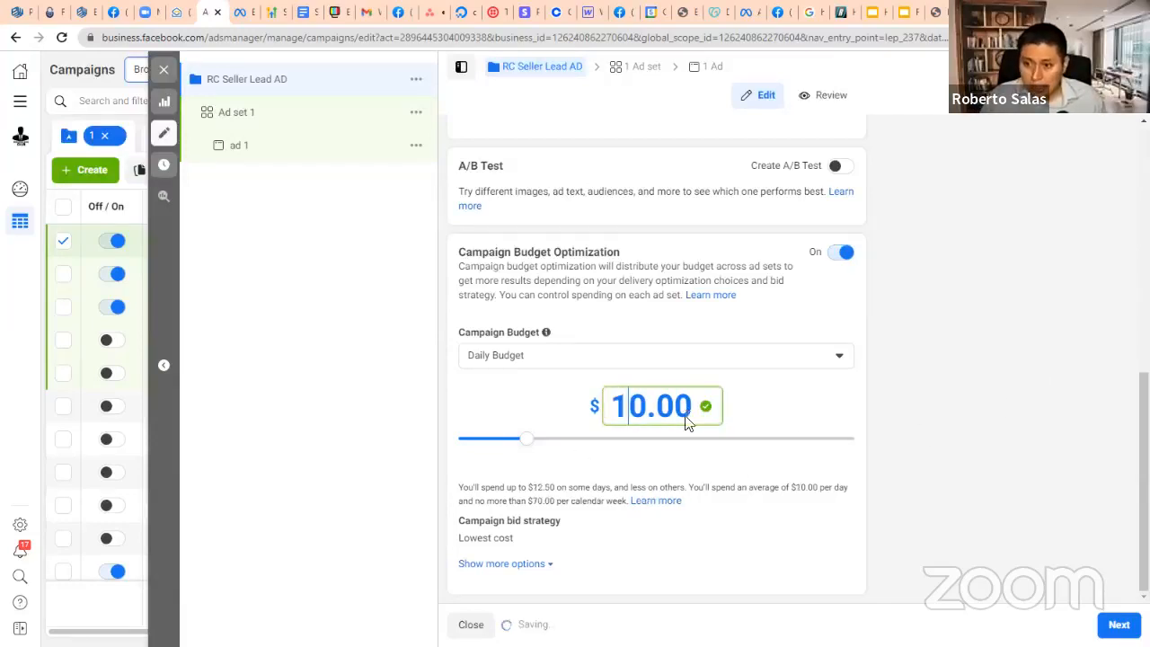
click(842, 409)
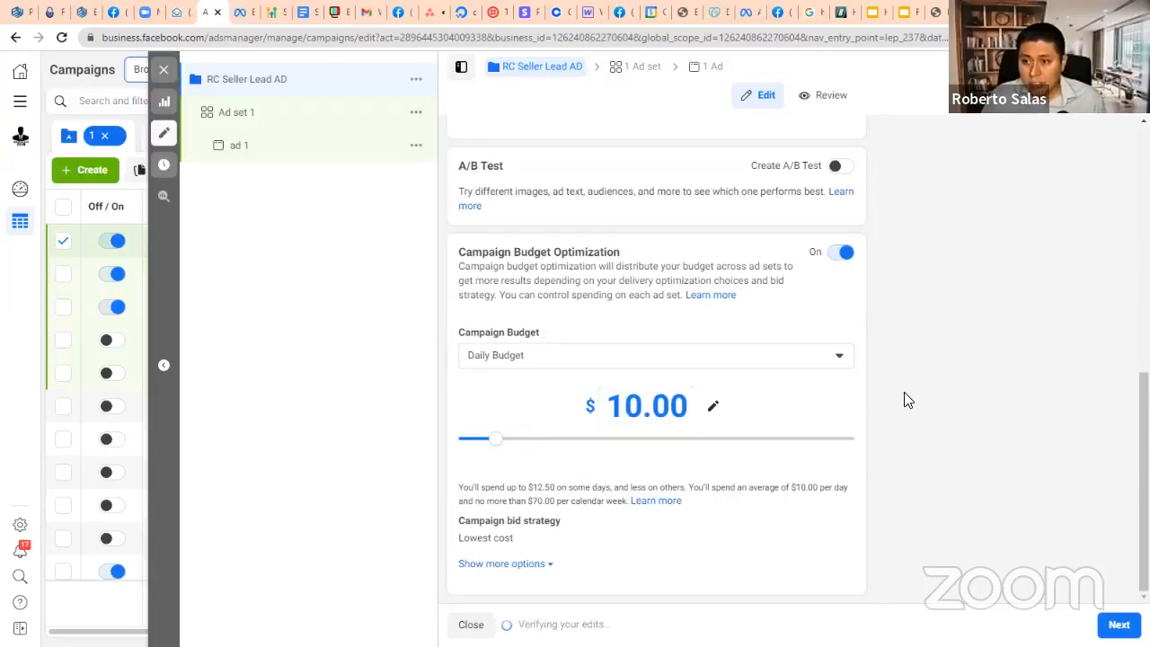
click(676, 363)
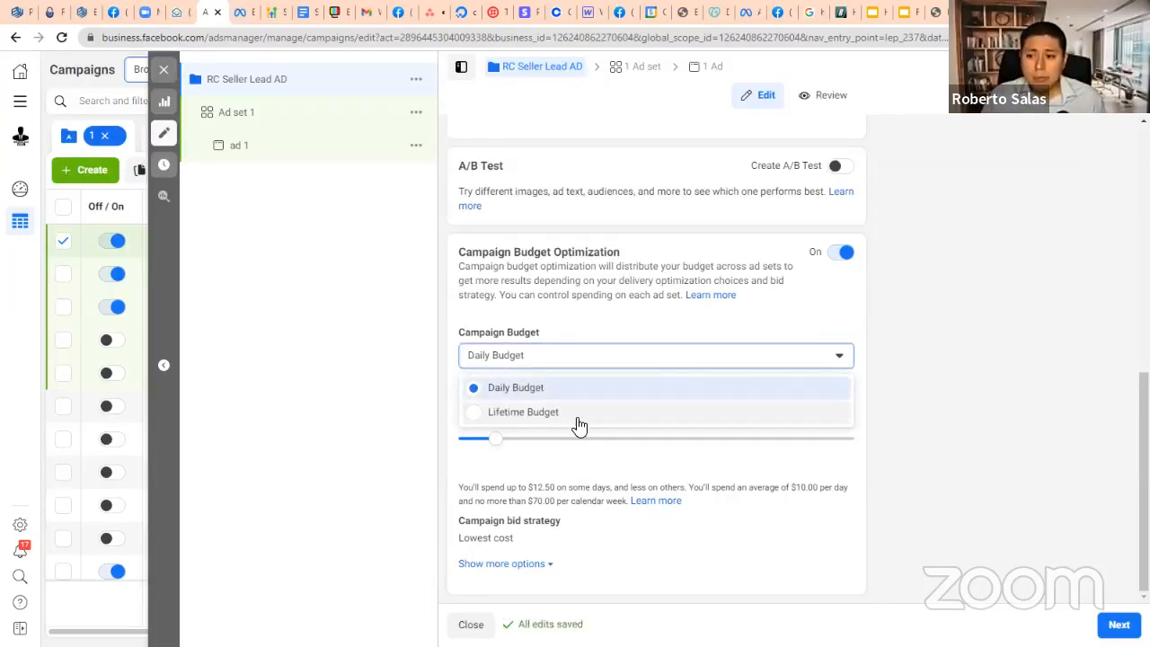
click(944, 340)
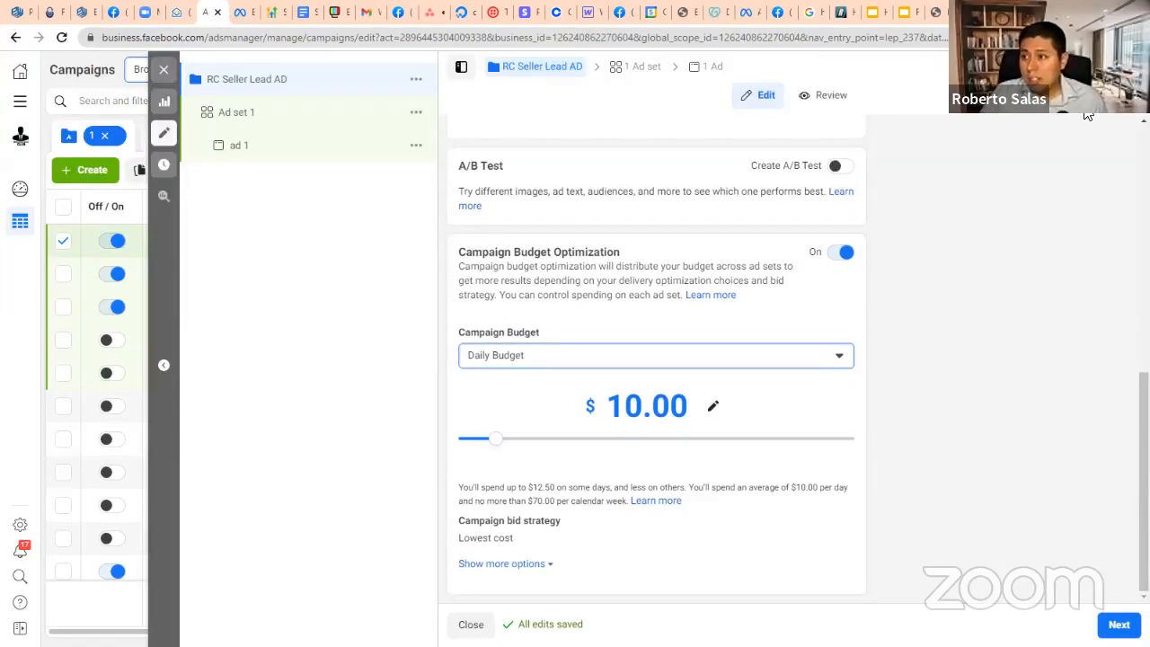
- Continue to the ad set settings and choose the realtor's "Homes by" page from the Personal pages as the Facebook Page to promote
click(1119, 624)
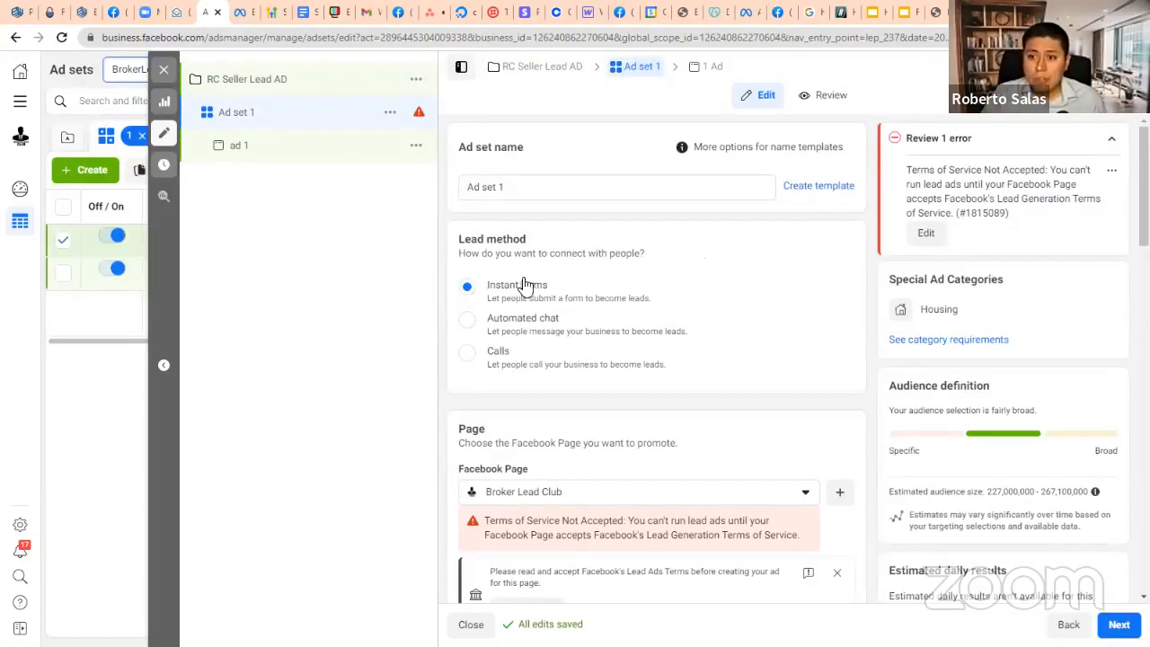
scroll(637, 292, down, 3)
scroll(629, 296, up, 1)
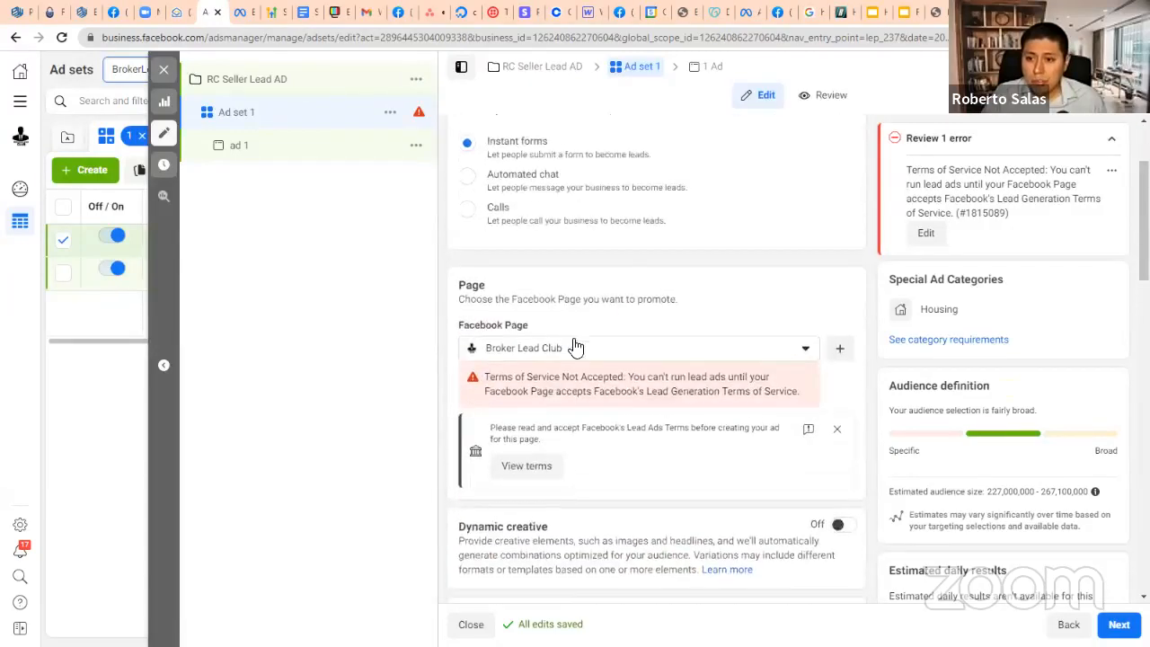
click(746, 348)
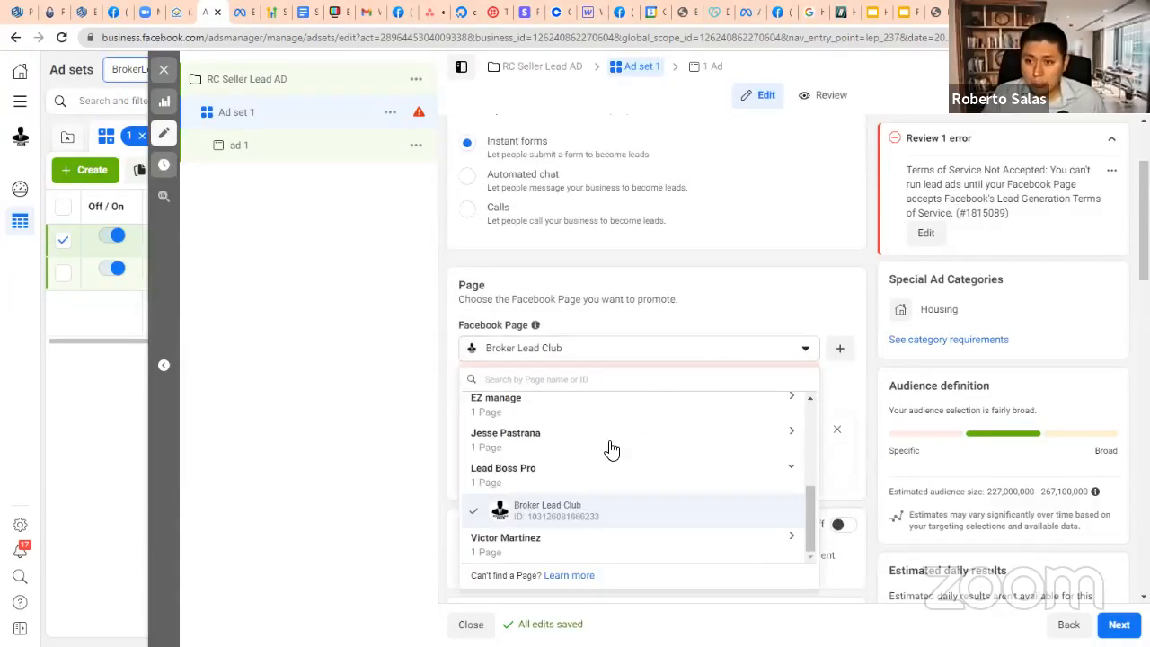
scroll(611, 450, up, 5)
click(505, 418)
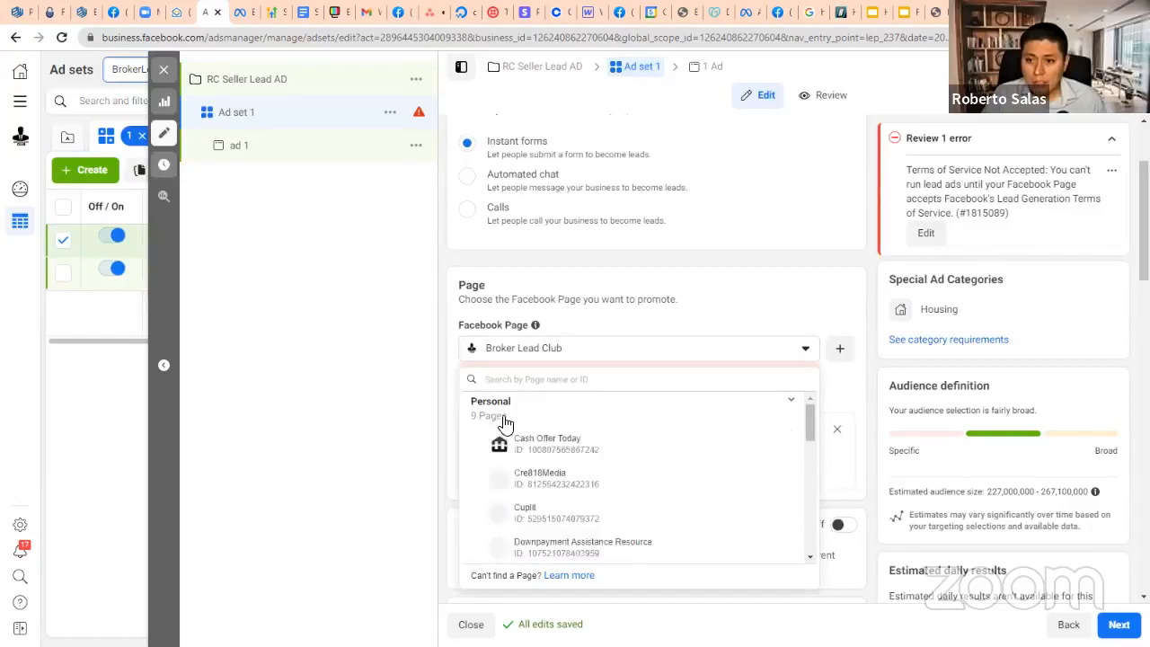
scroll(607, 463, down, 4)
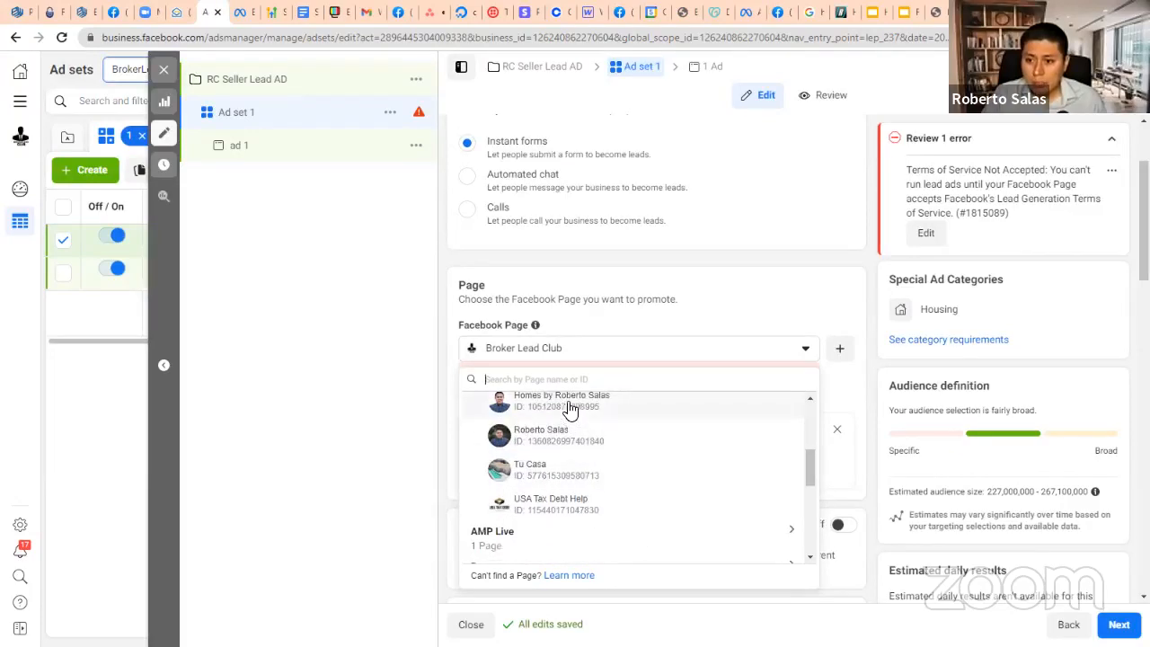
click(625, 415)
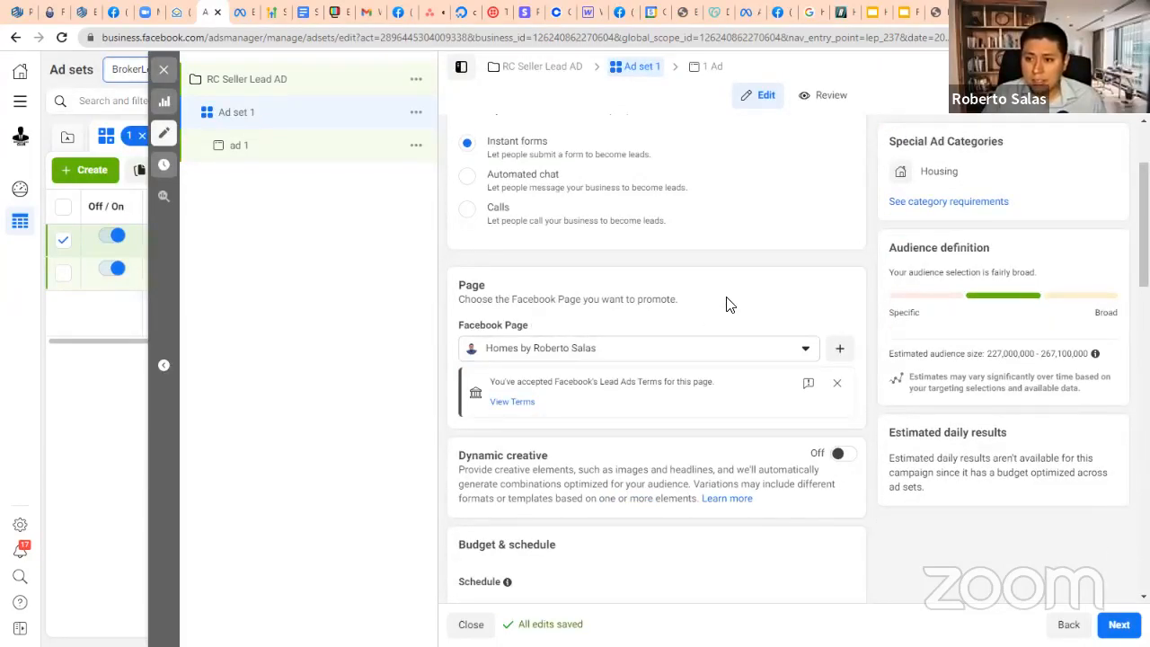
- Open the ad set's audience locations for editing and remove United States from the targeted locations
scroll(706, 311, down, 1)
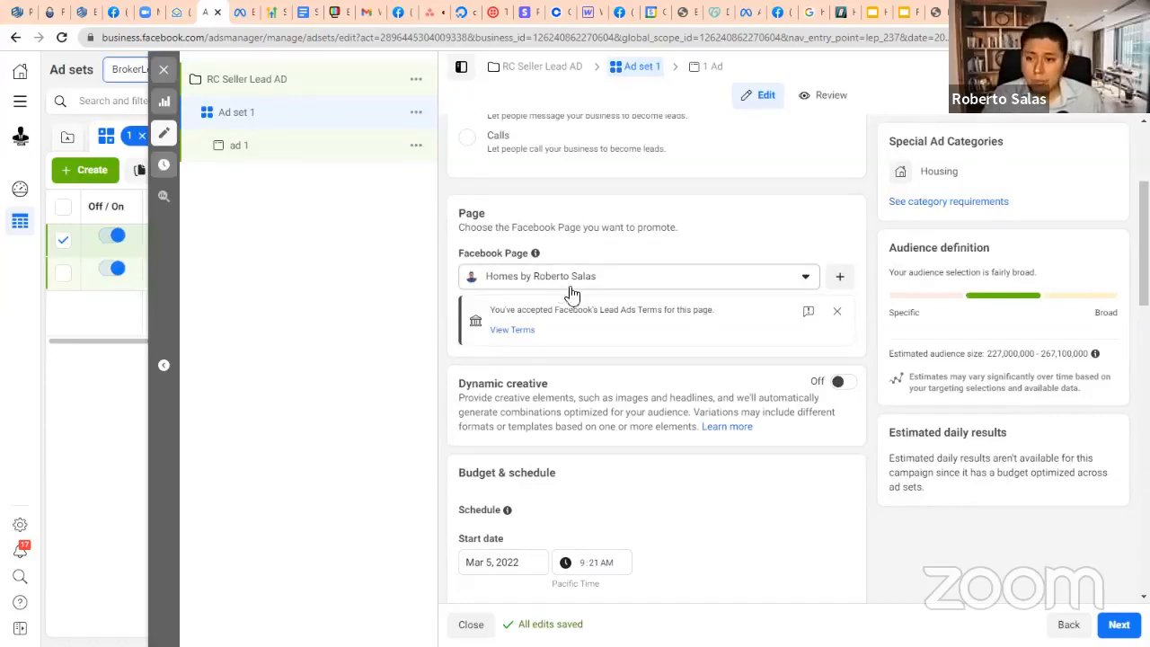
scroll(641, 333, down, 1)
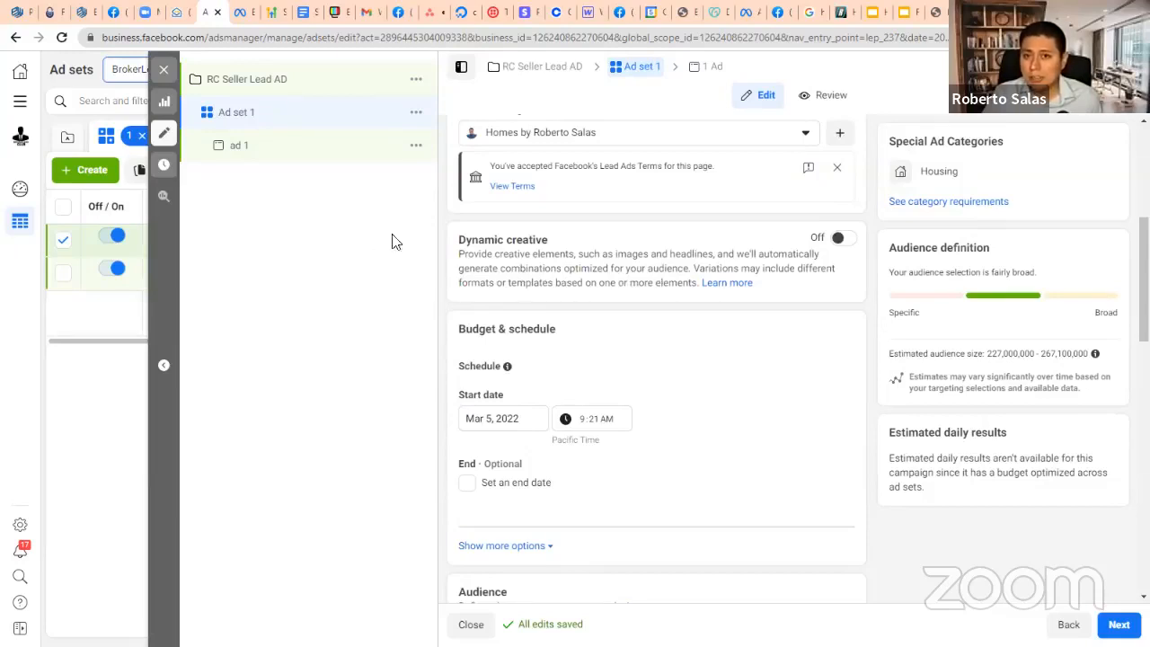
scroll(629, 285, down, 2)
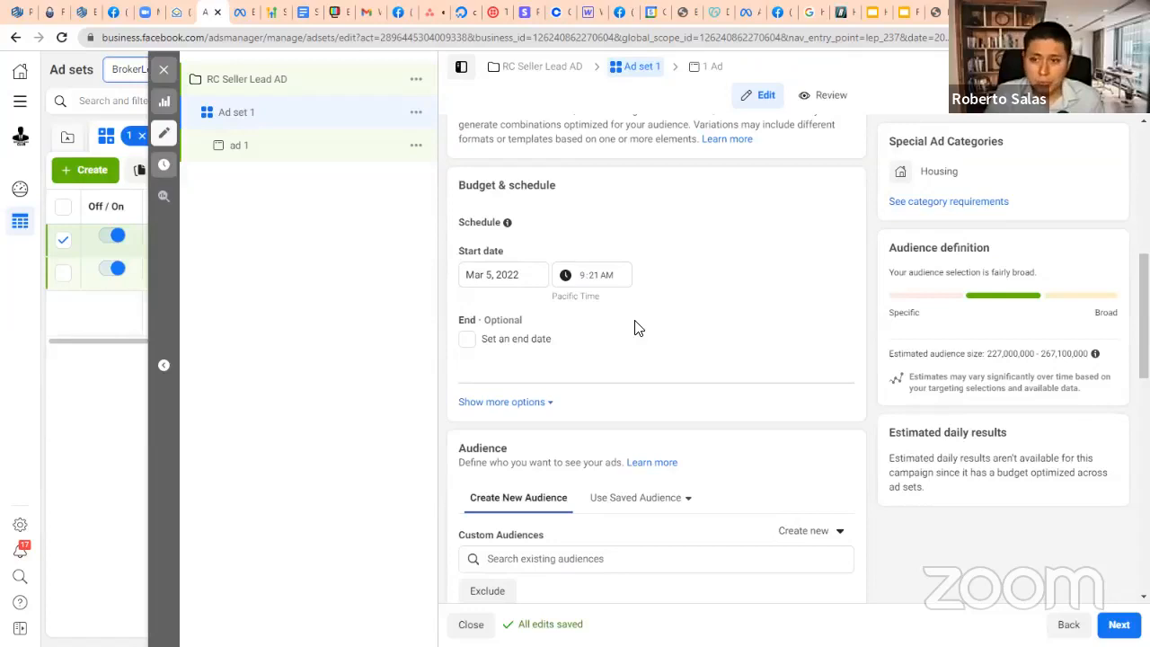
scroll(662, 328, down, 3)
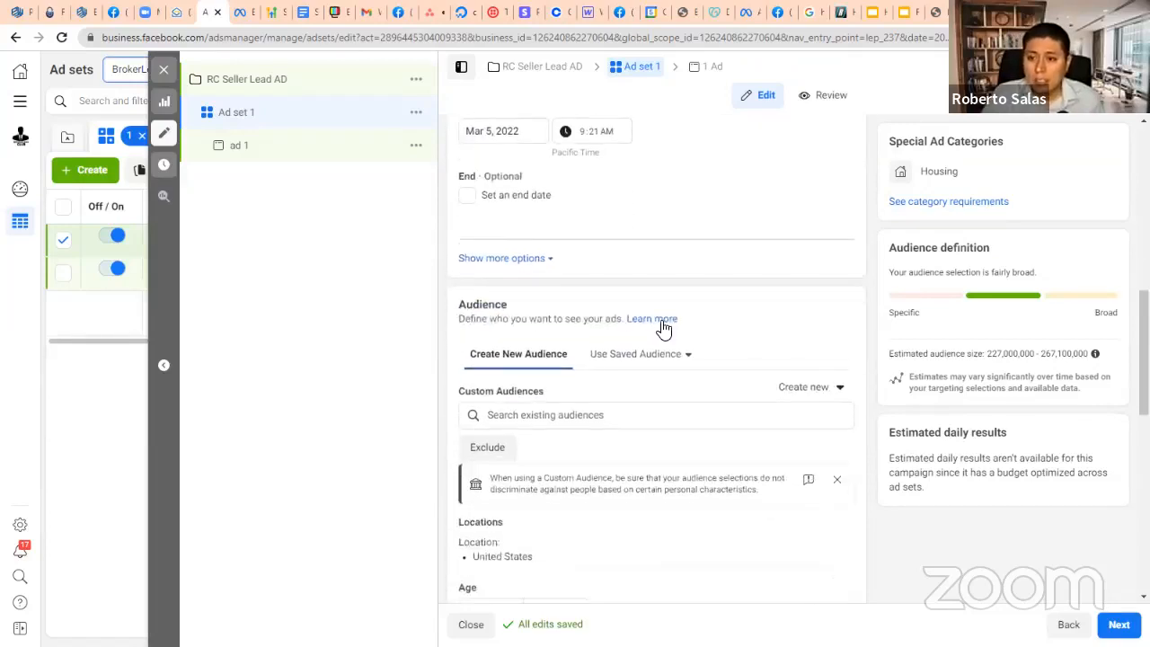
scroll(662, 328, down, 1)
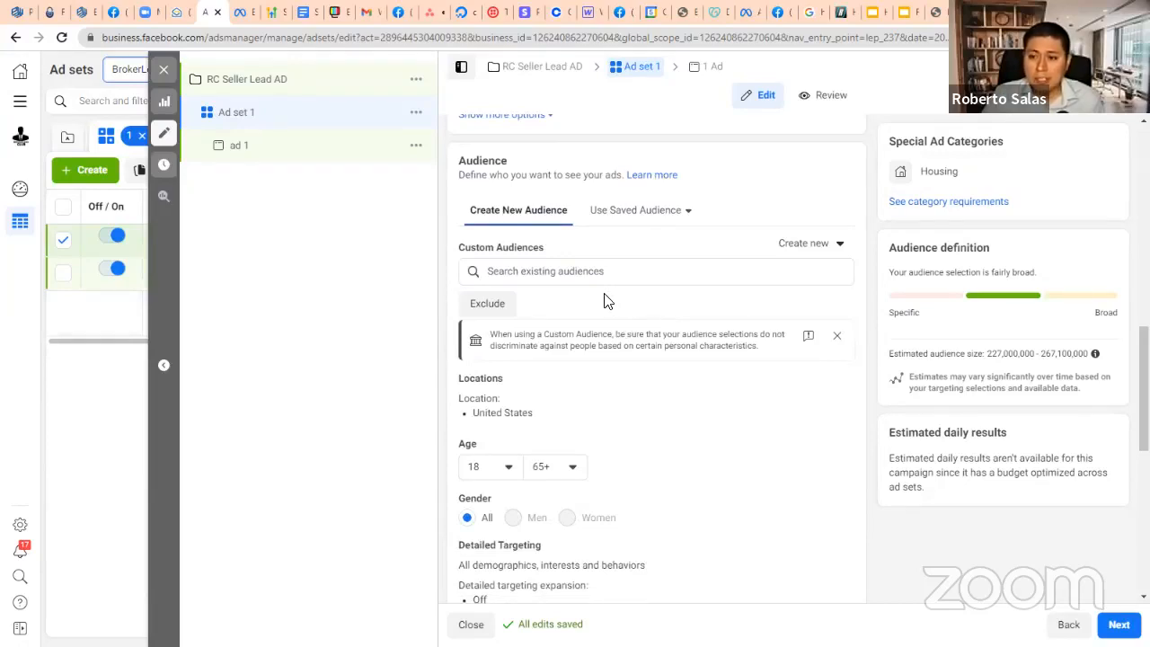
scroll(610, 301, down, 1)
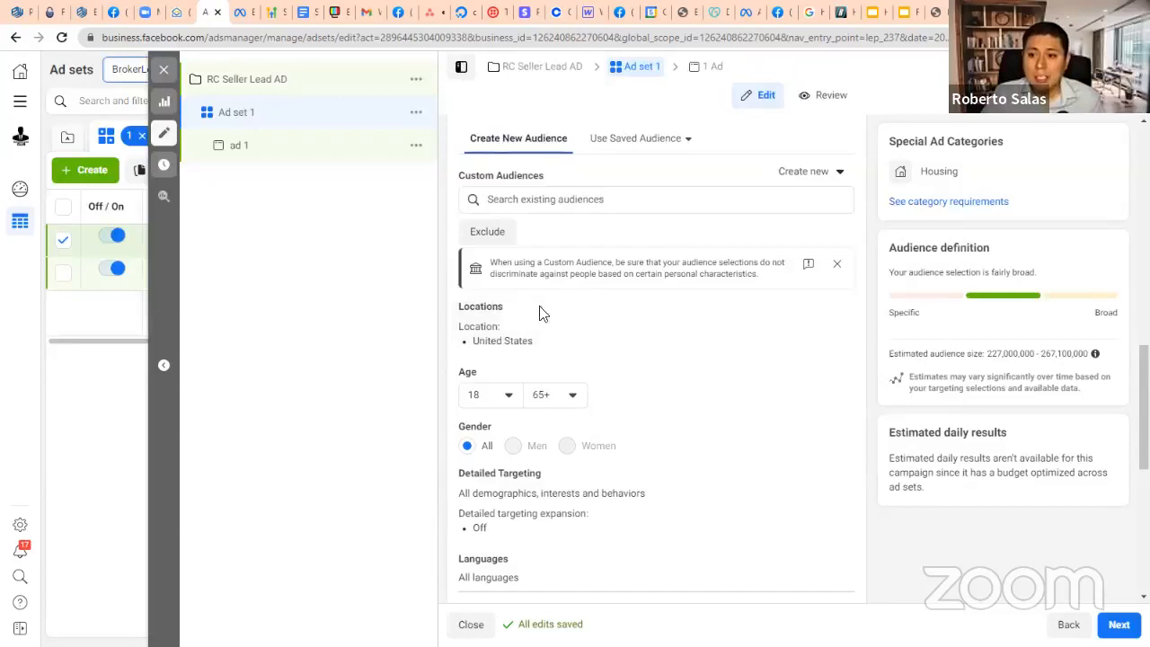
mouse_move(850, 312)
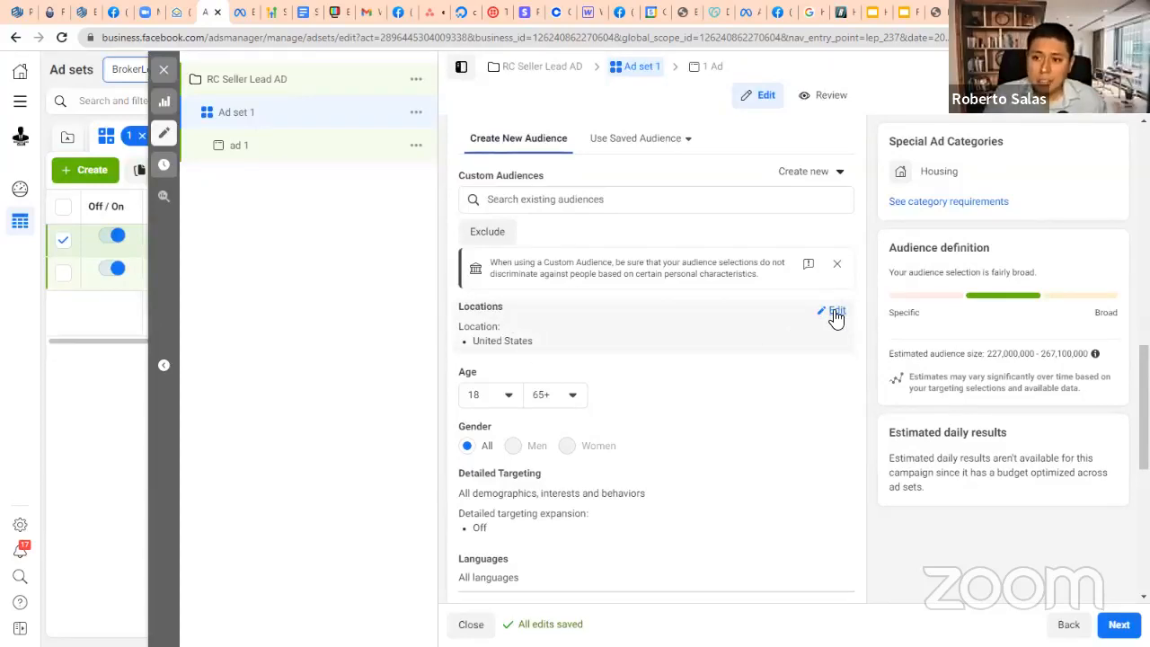
click(836, 315)
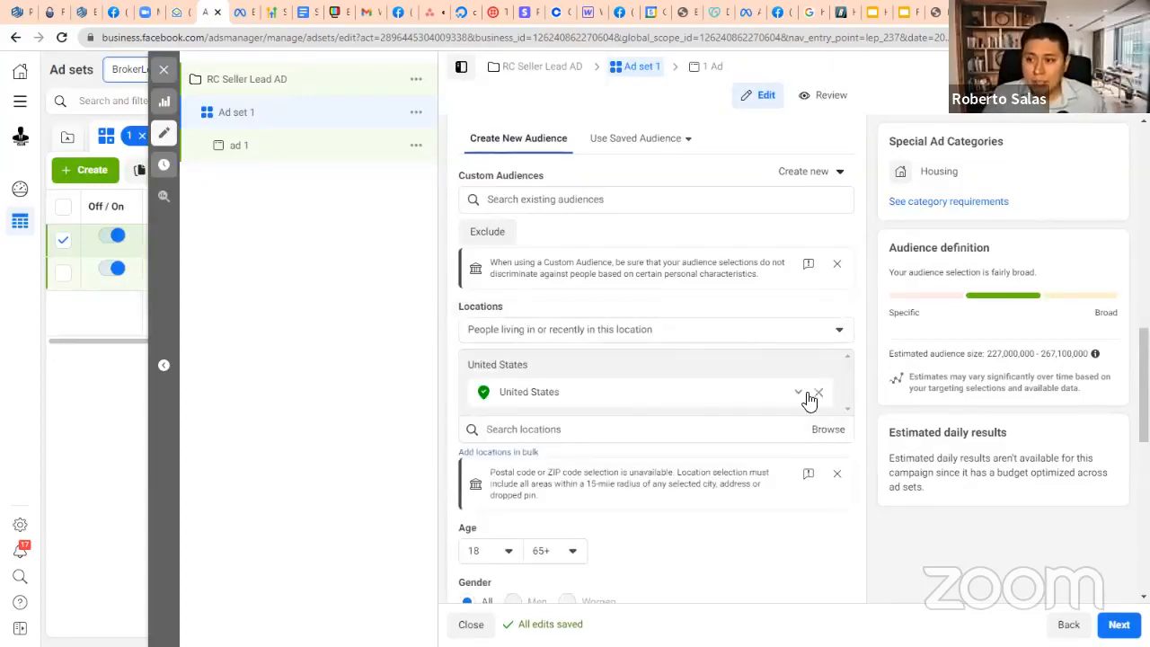
click(819, 396)
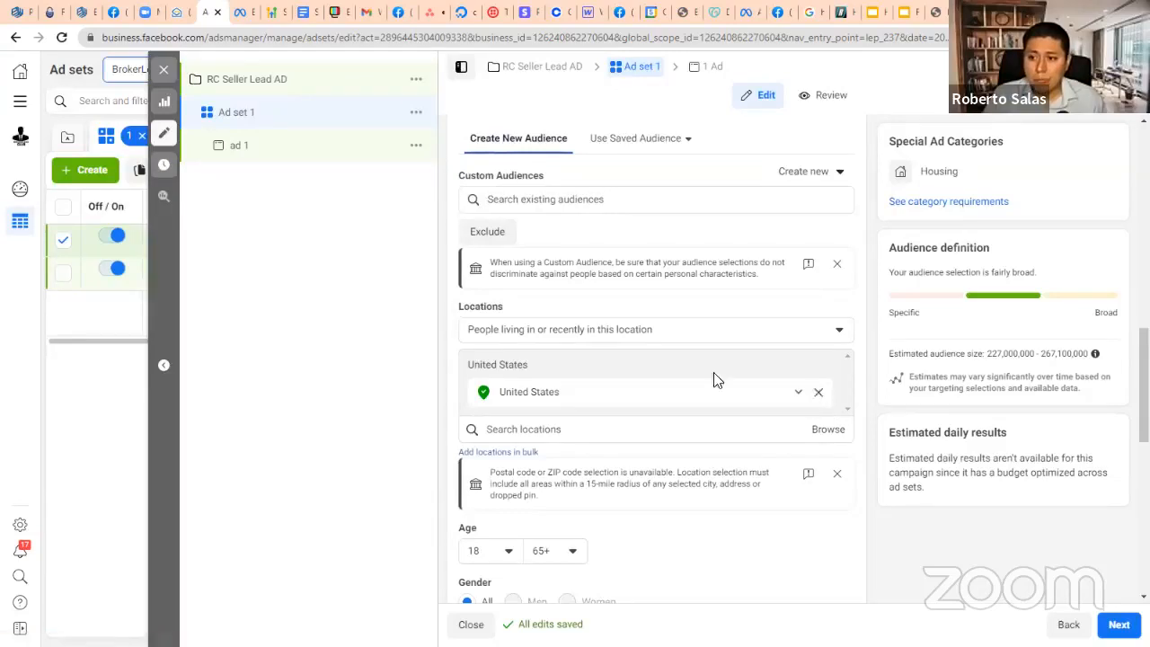
- Drop a location pin on central Los Angeles, at about (34.06, -118.25), as the audience's target area
scroll(670, 346, down, 1)
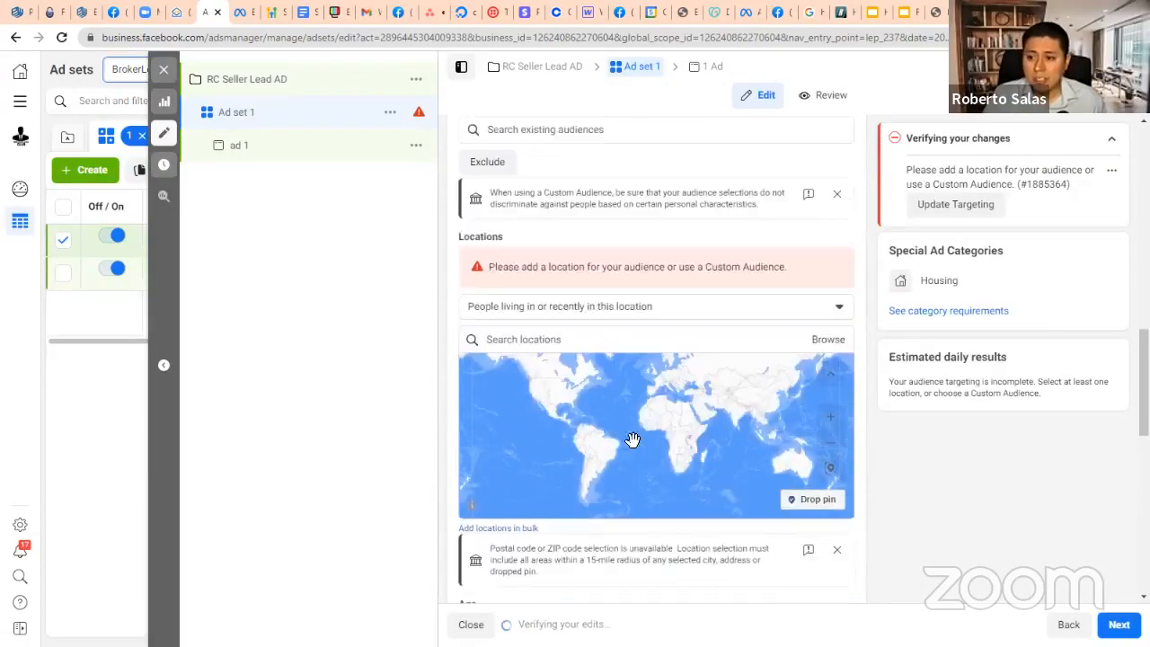
scroll(549, 400, up, 3)
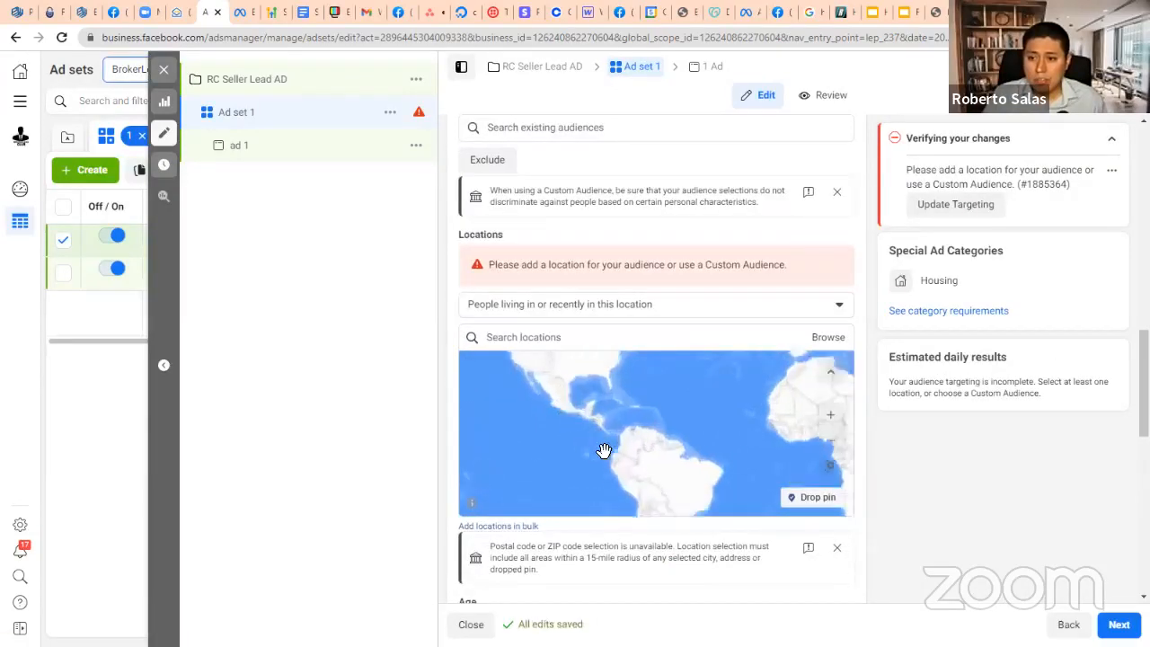
drag(561, 400, 665, 483)
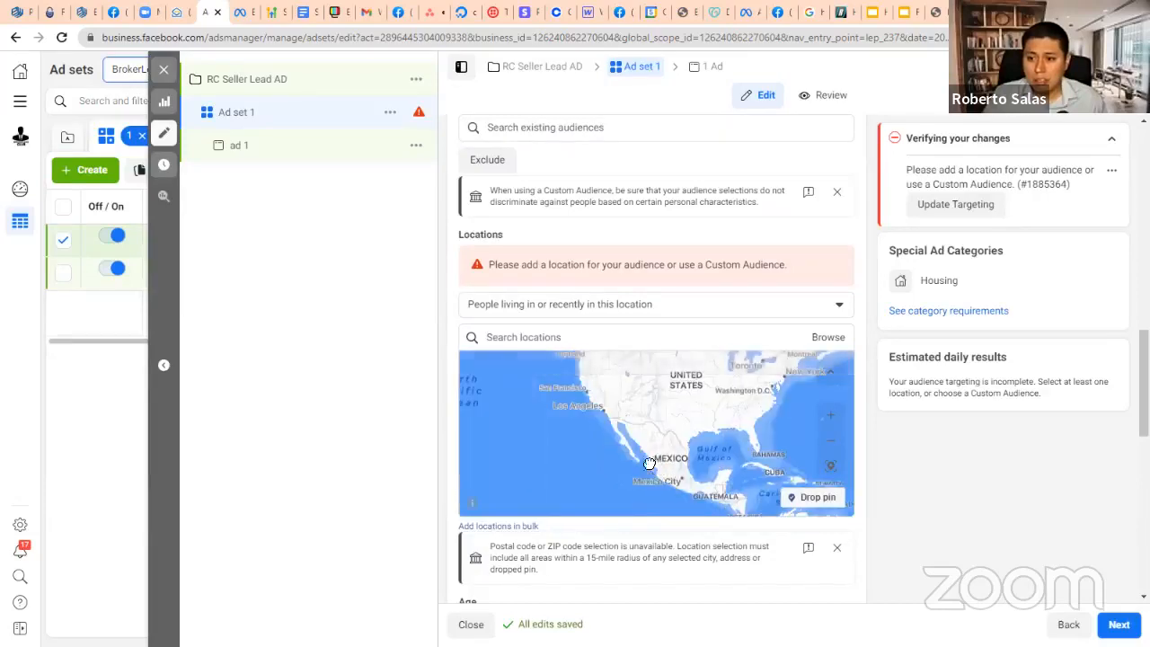
scroll(593, 403, up, 2)
scroll(589, 404, up, 4)
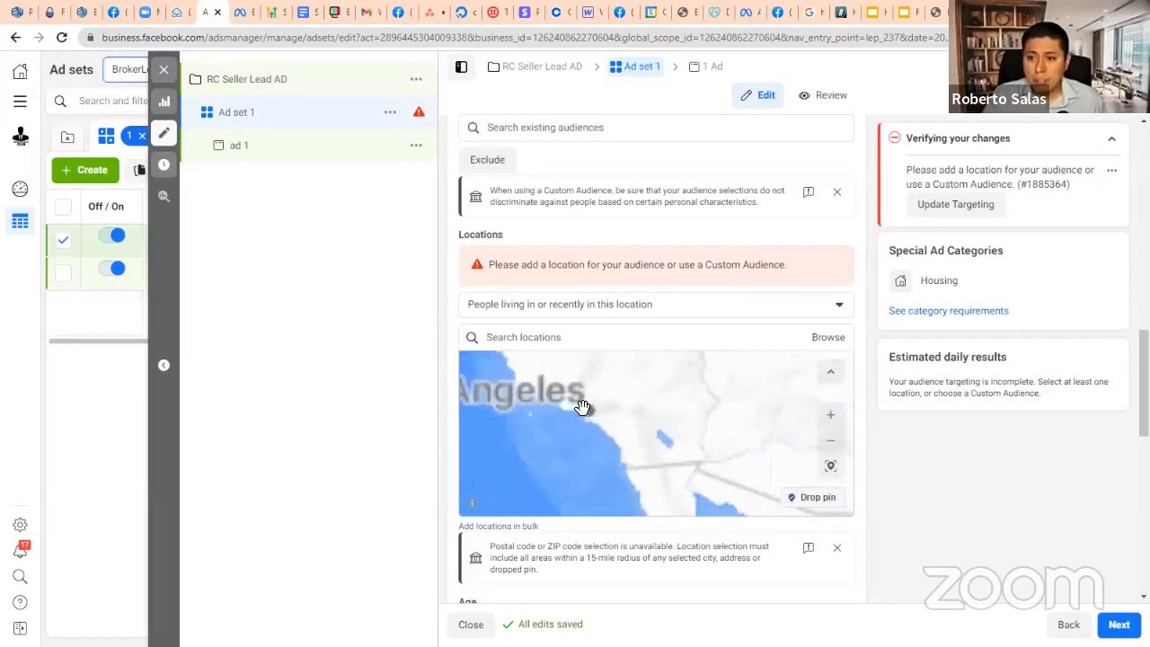
scroll(598, 415, up, 4)
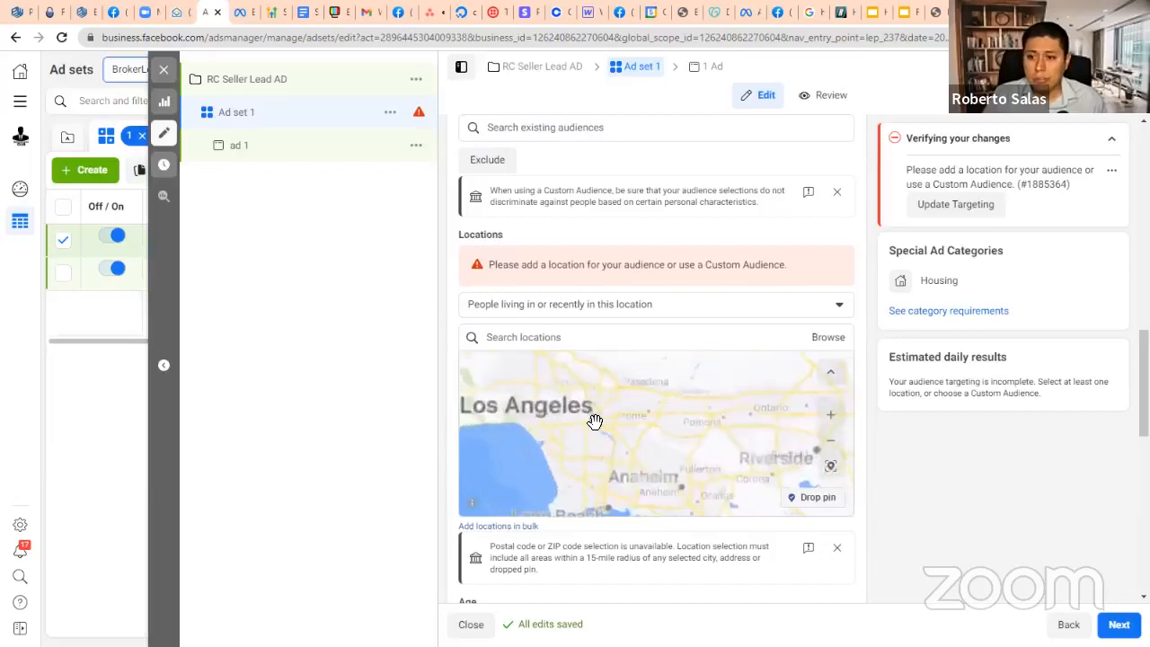
scroll(595, 421, down, 1)
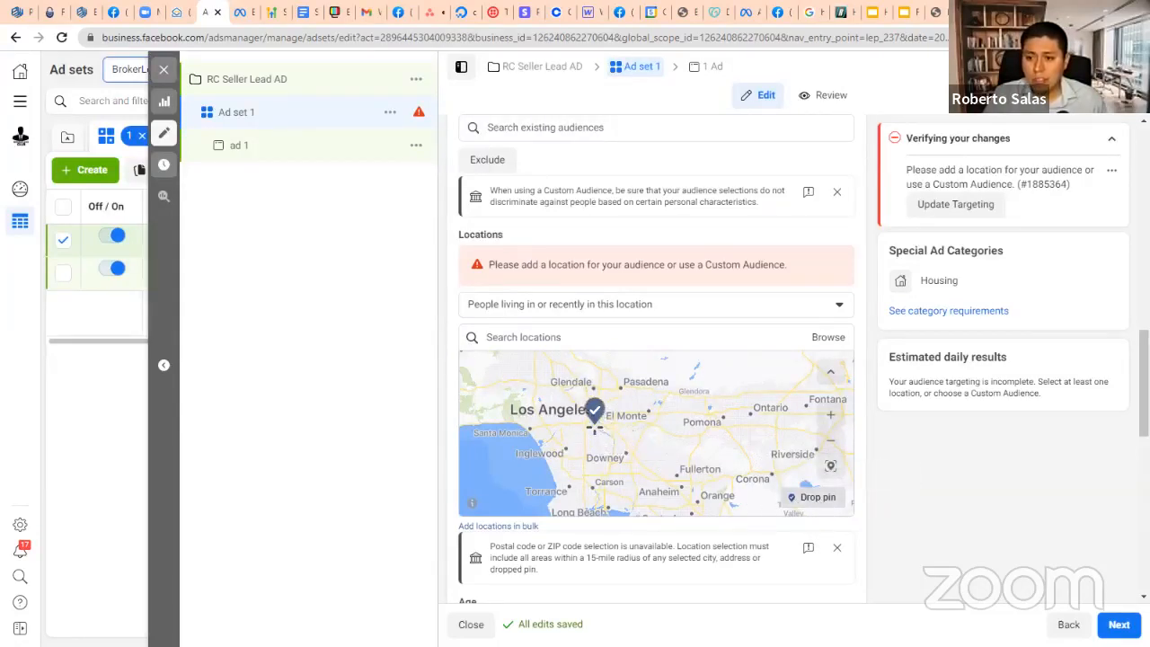
click(595, 418)
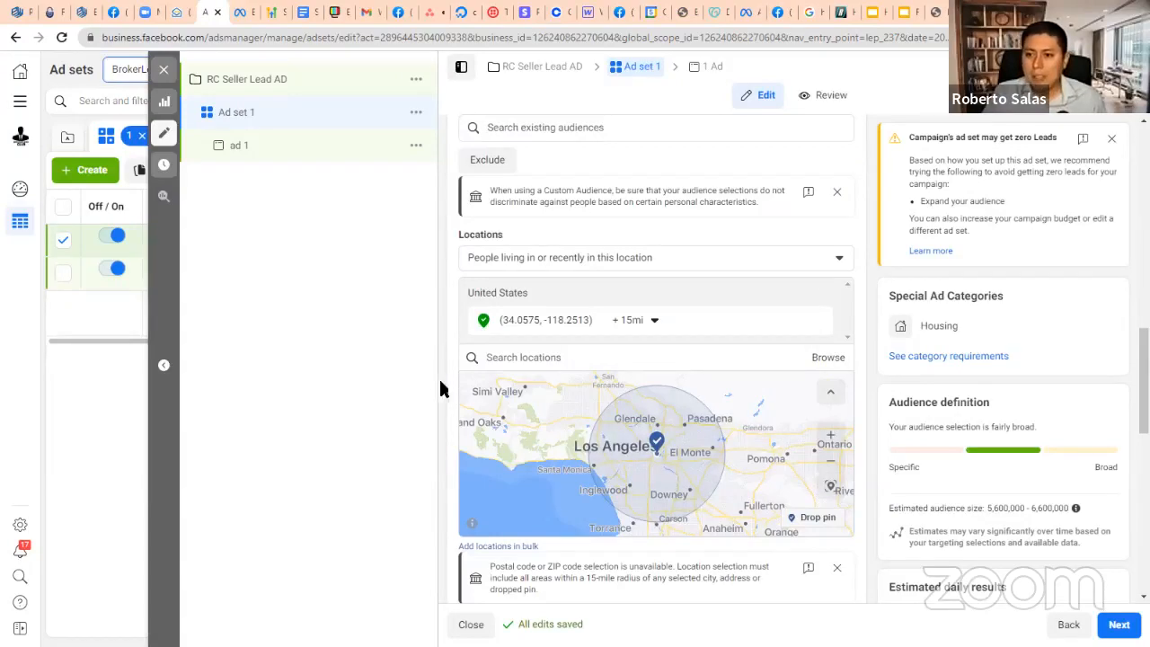
- Open the audience's detailed targeting for editing and add the interest Zillow
scroll(447, 377, down, 3)
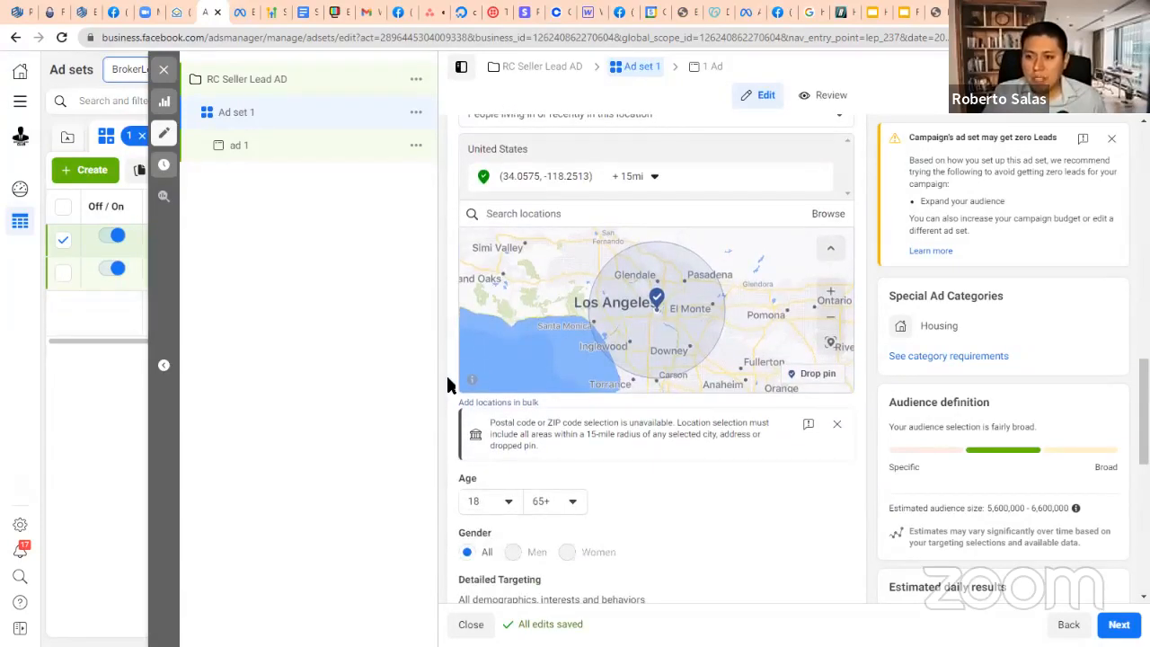
scroll(447, 383, down, 2)
scroll(448, 379, down, 2)
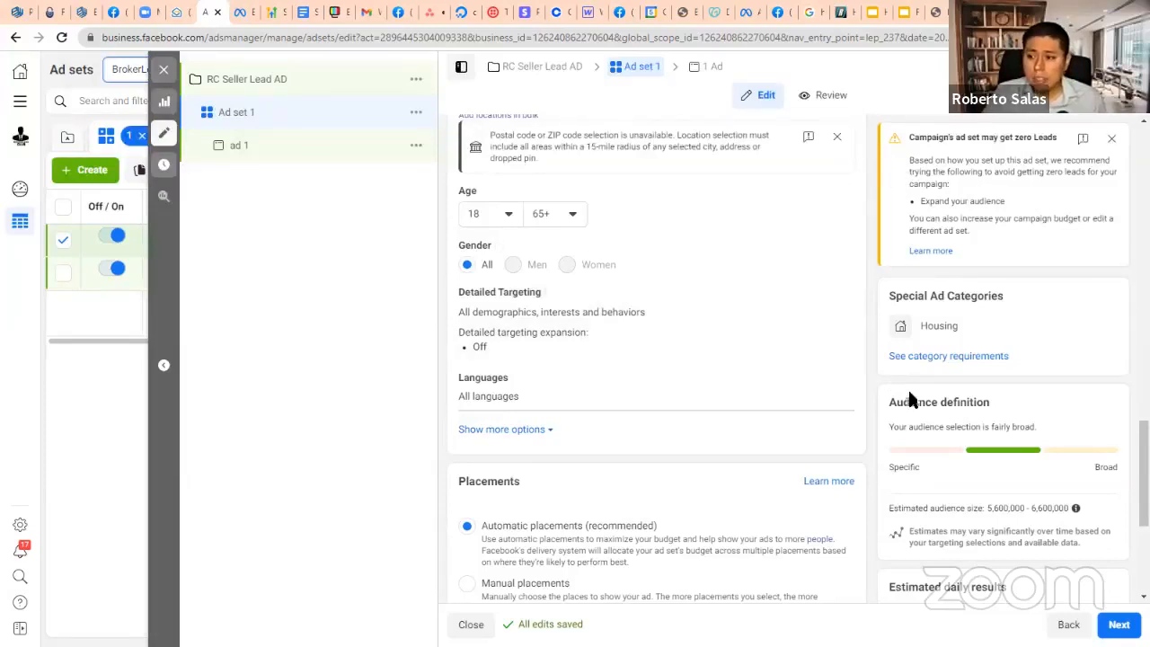
scroll(861, 382, down, 2)
scroll(861, 382, up, 1)
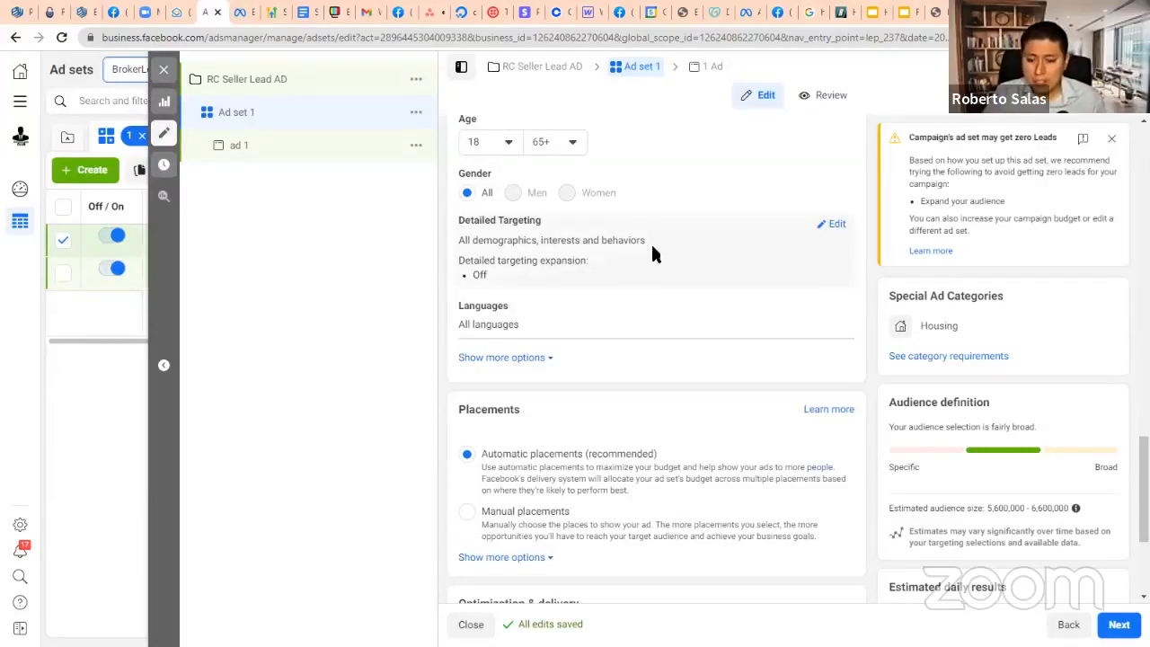
click(834, 226)
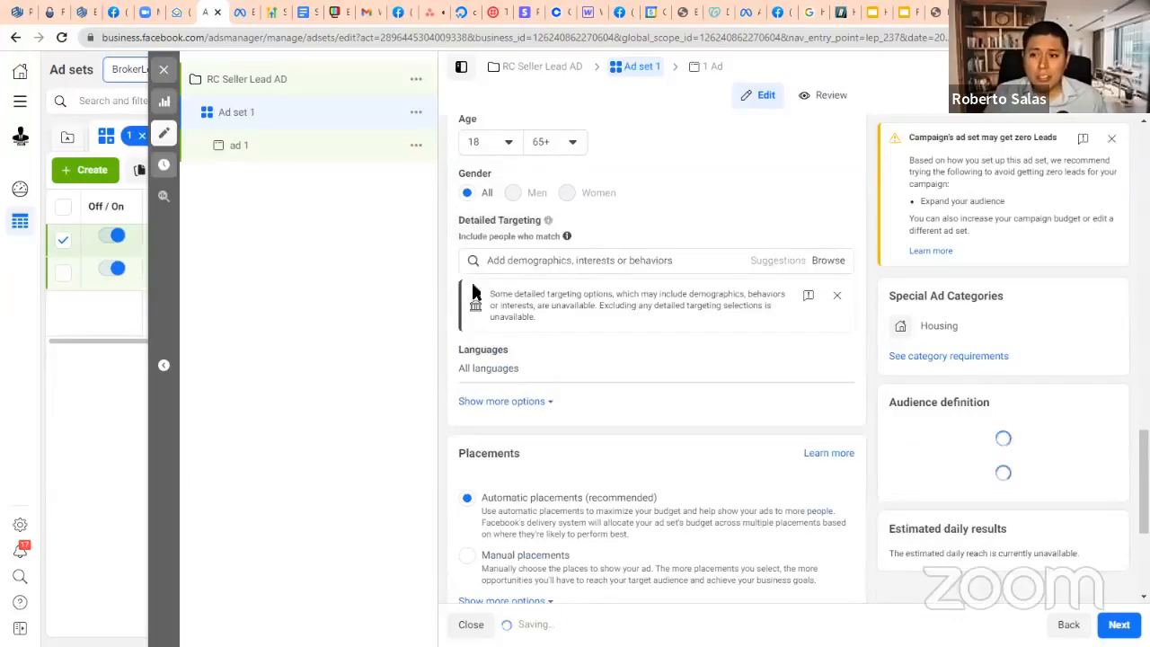
click(559, 262)
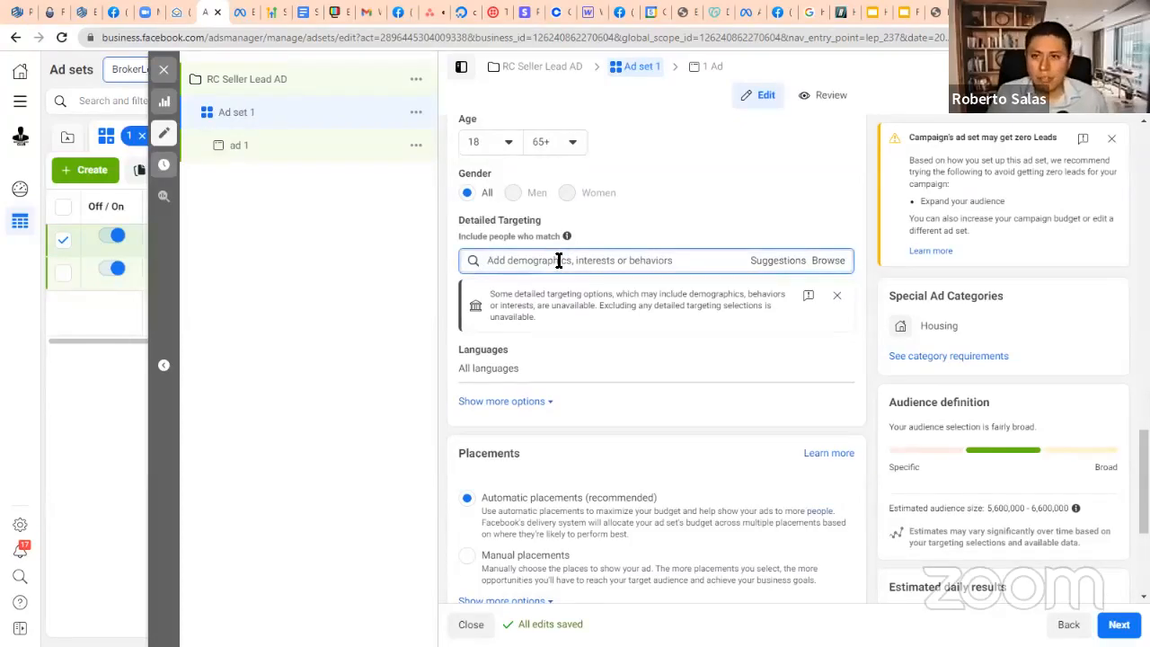
text(h)
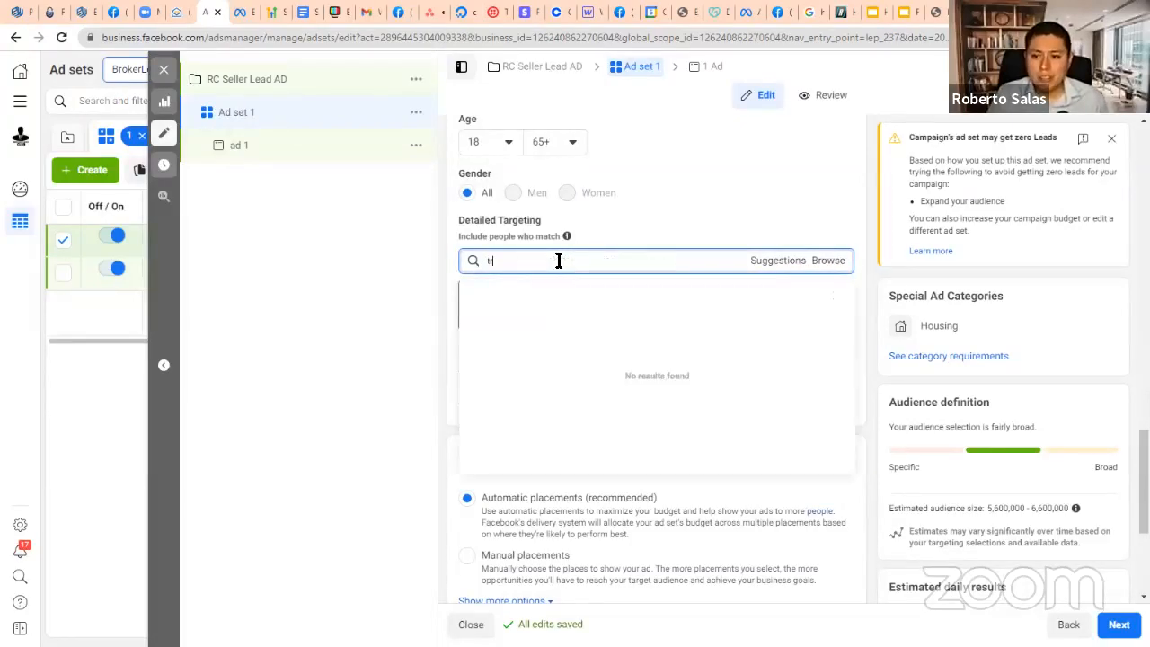
key(BackSpace)
text(zillow)
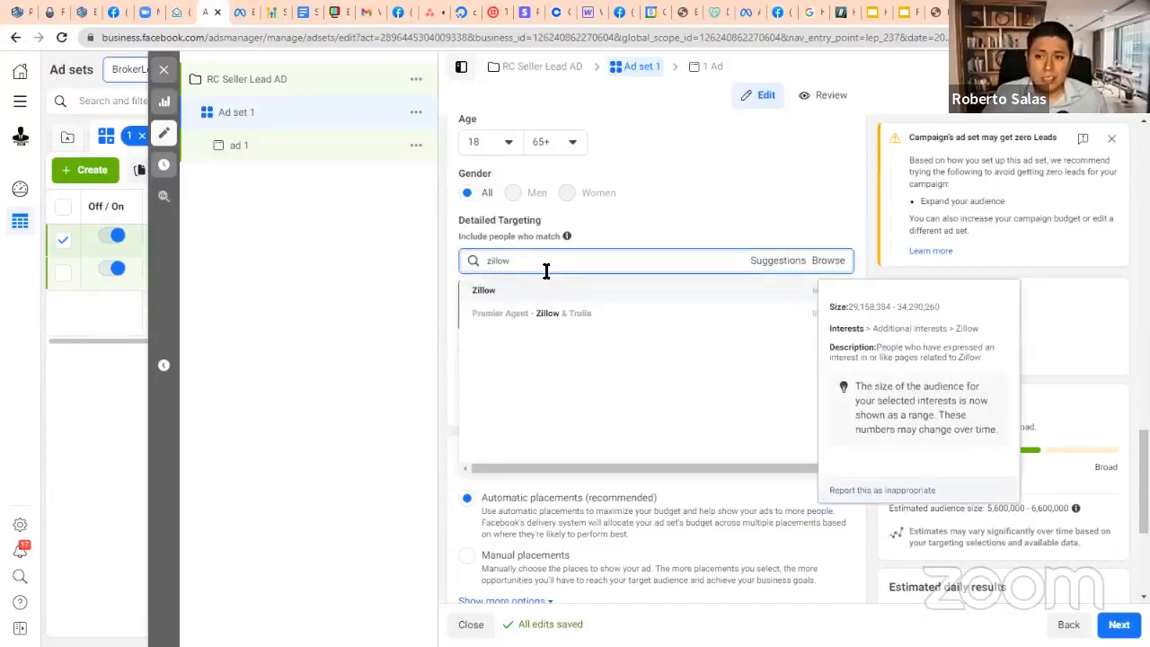
click(490, 295)
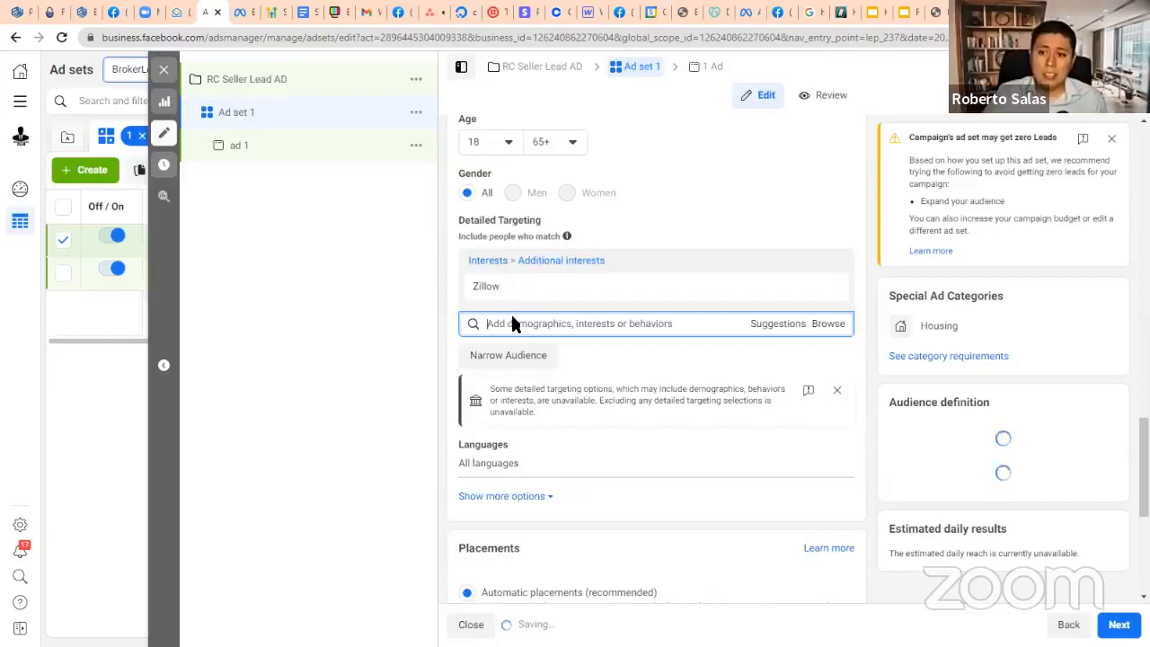
- Add the interests Trulia and Mortgage calculator to the audience's detailed targeting and close the interest search results
text(TRulia)
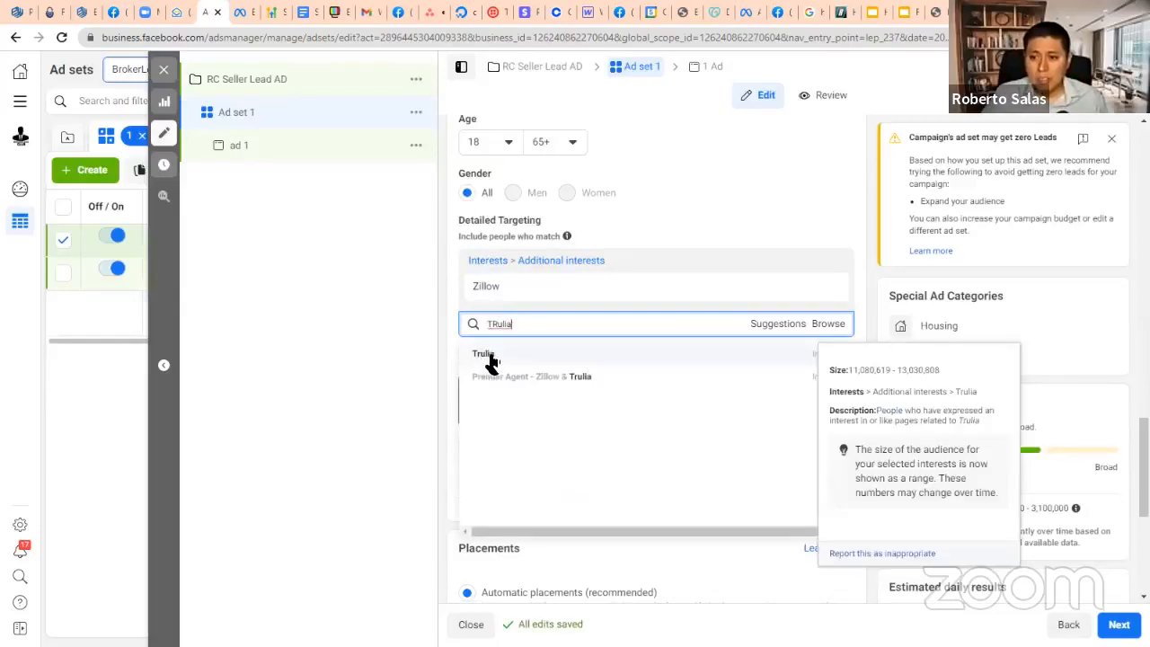
click(485, 356)
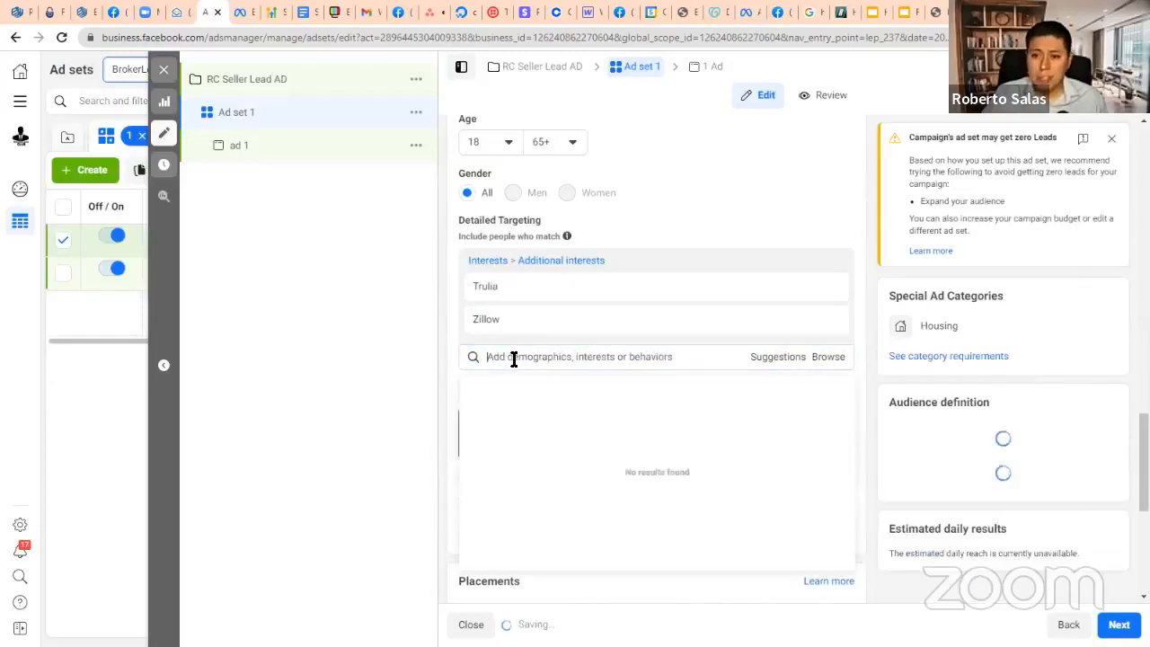
text(Mo)
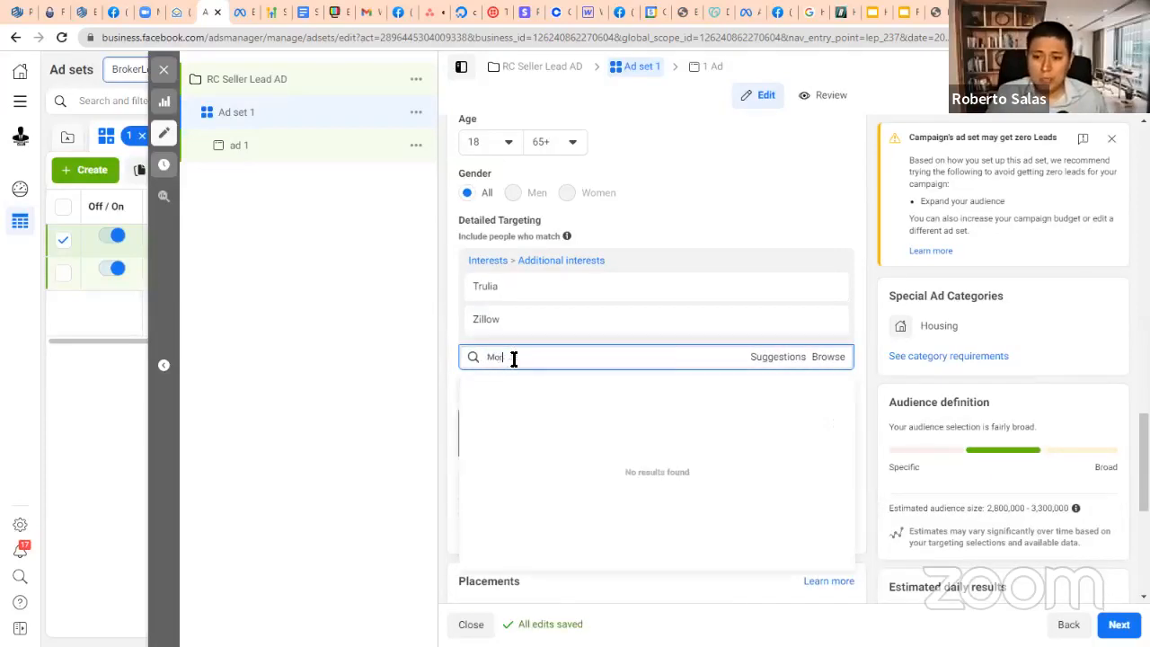
text(rtgage)
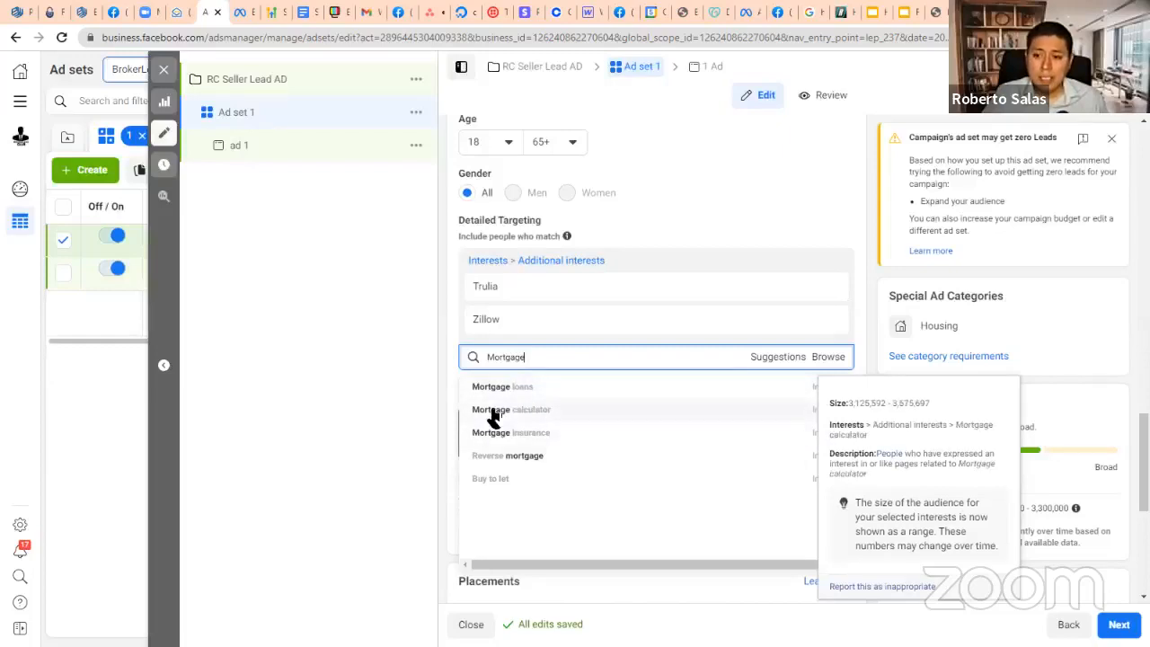
click(500, 409)
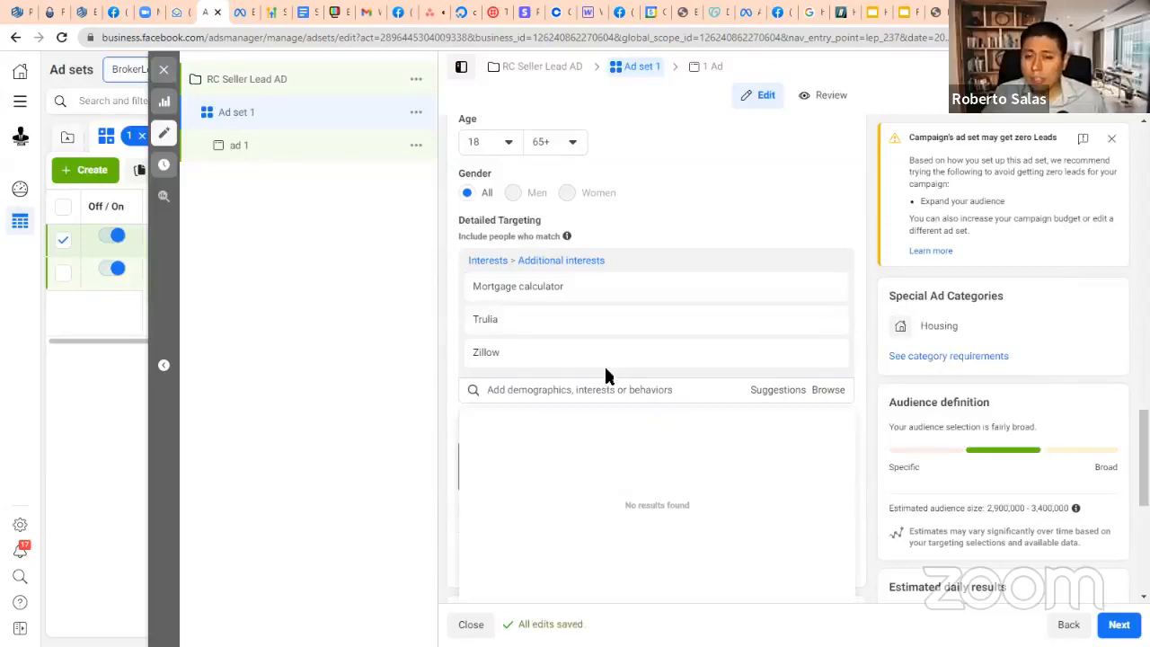
mouse_move(548, 345)
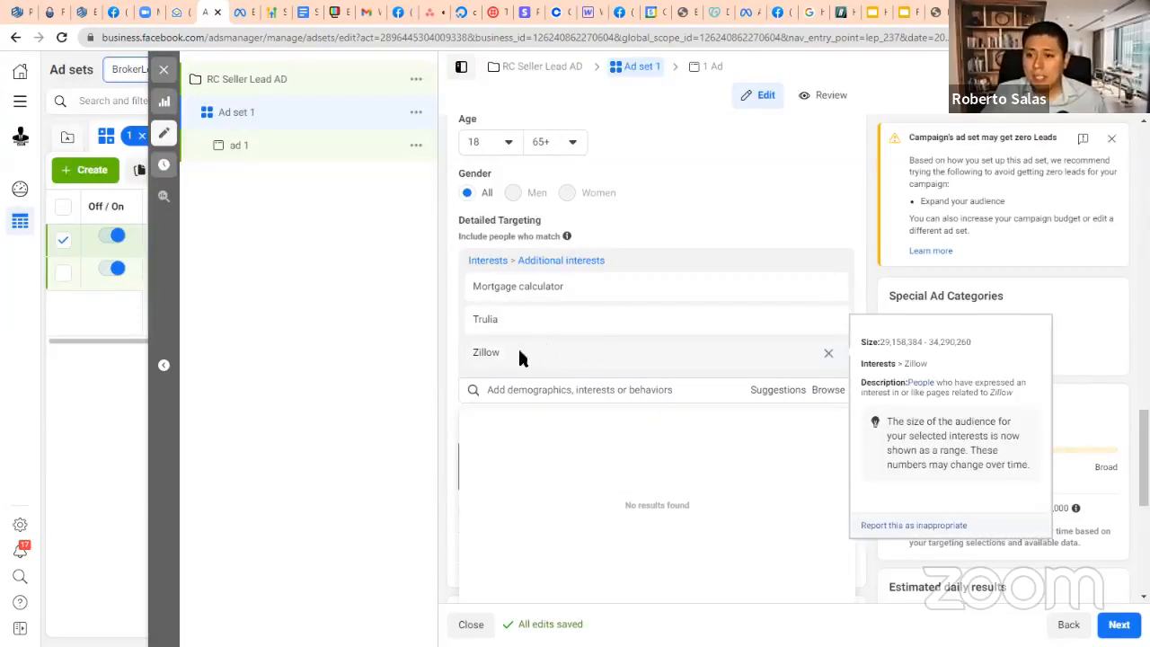
click(543, 393)
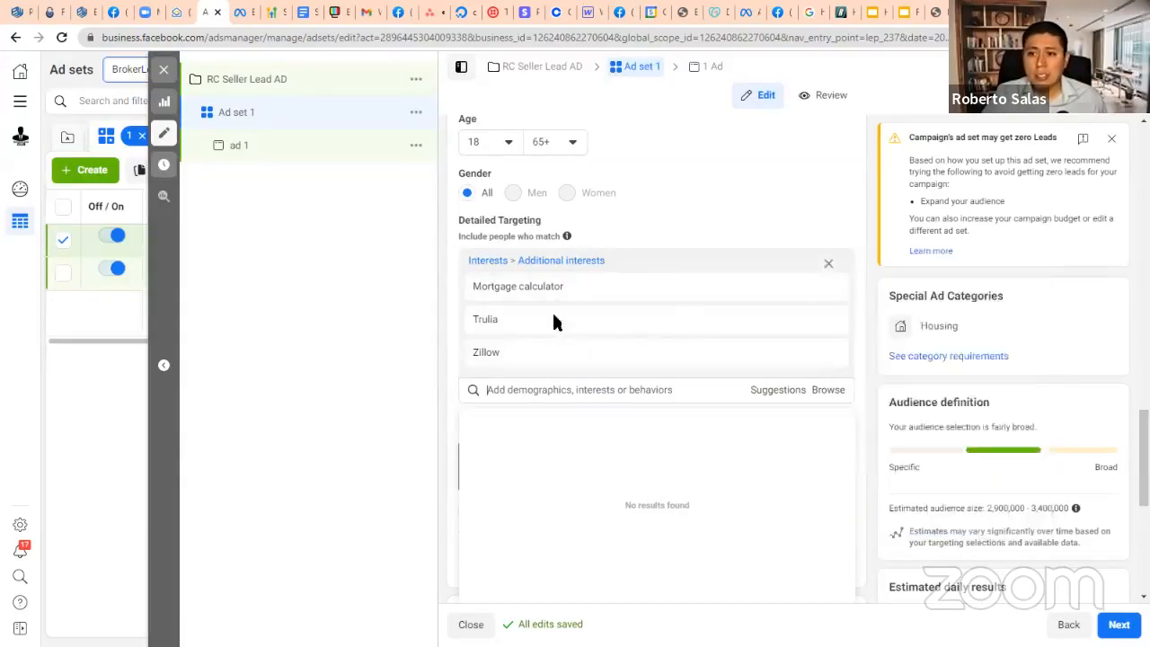
mouse_move(642, 310)
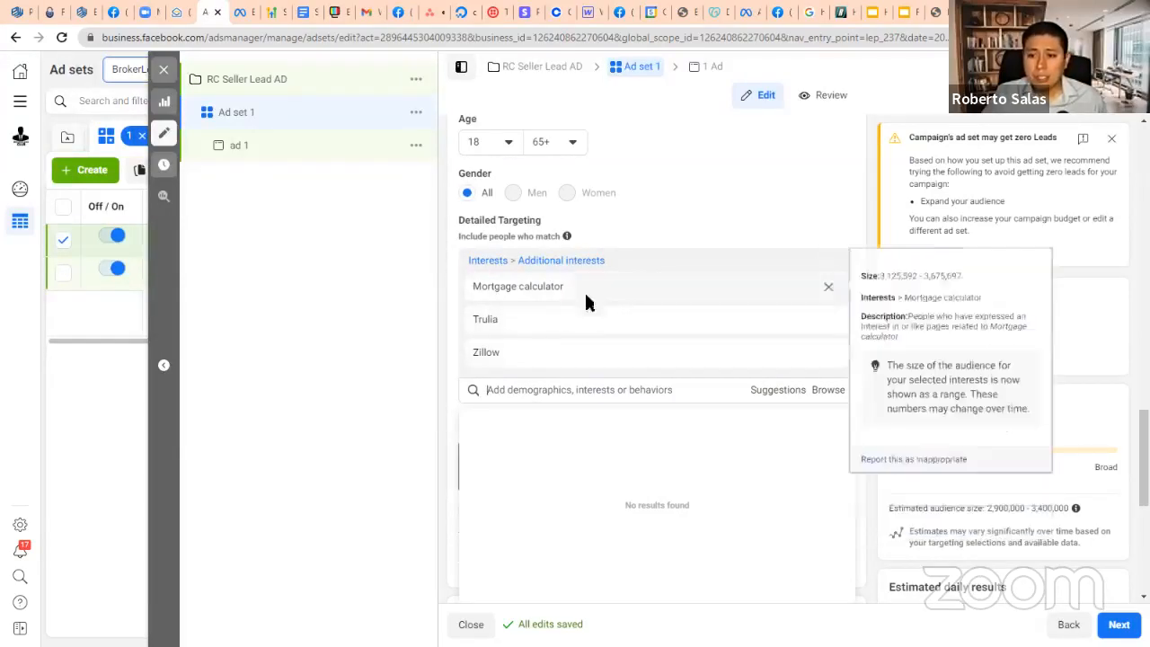
mouse_move(618, 349)
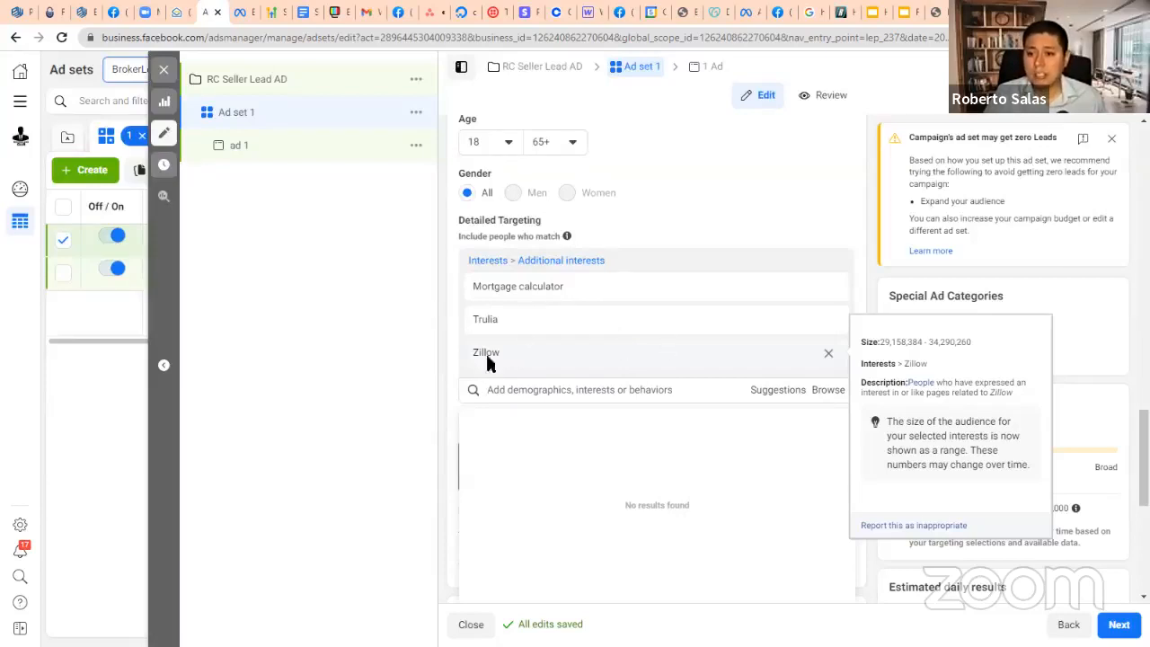
click(792, 210)
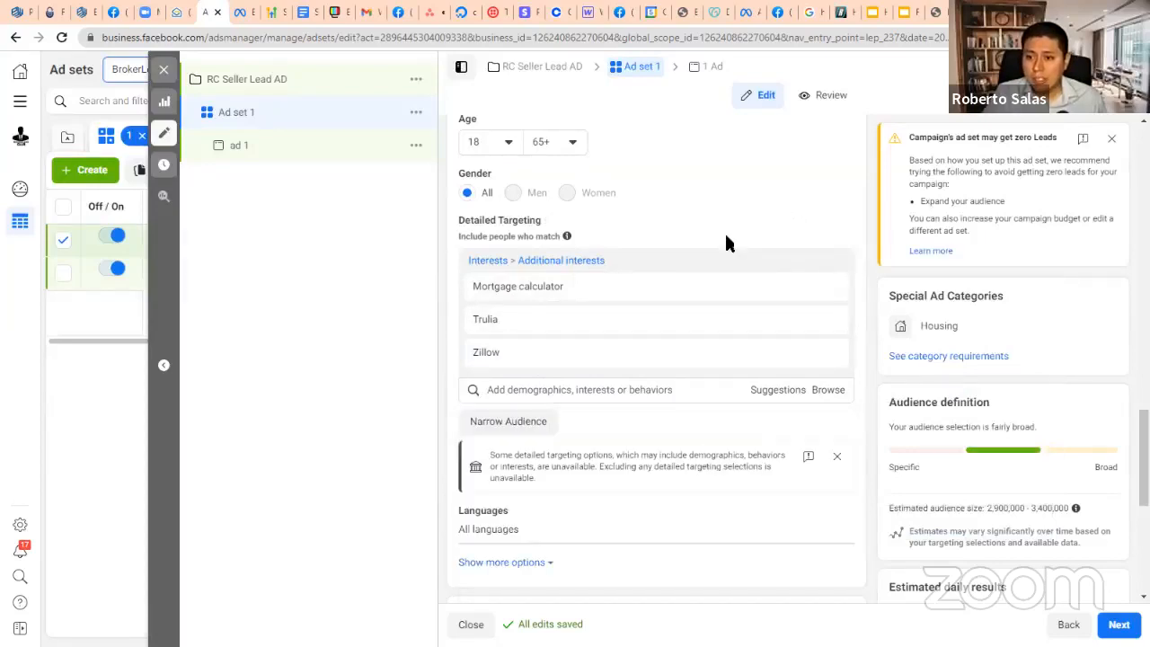
scroll(727, 238, down, 2)
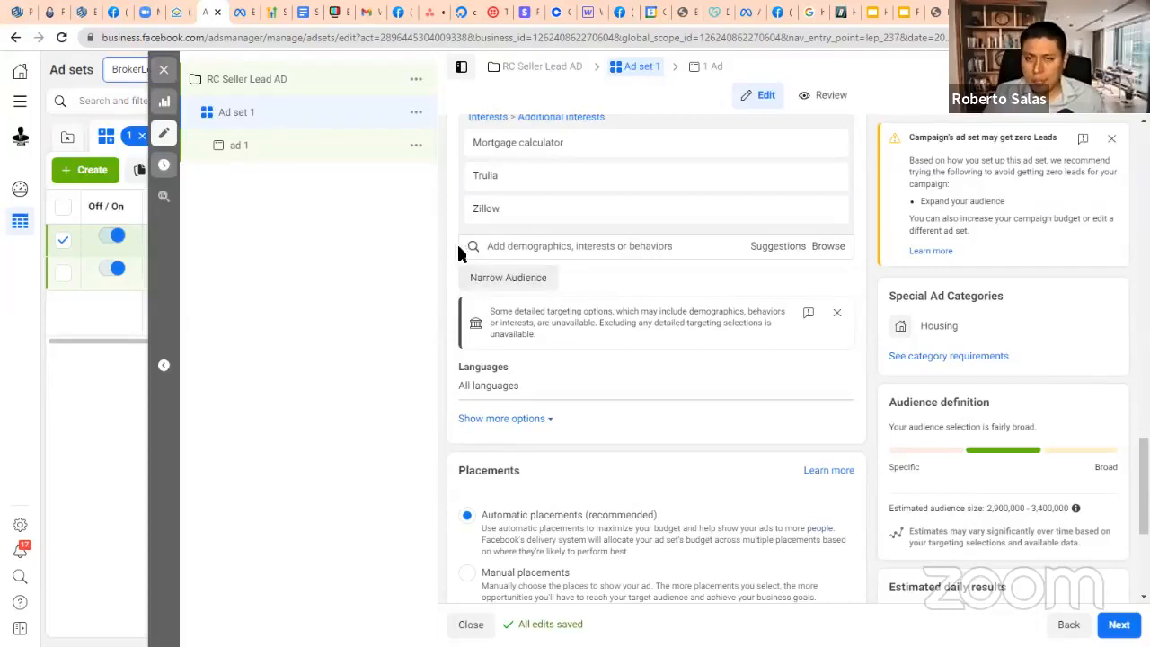
- Finish the ad set with automatic placements kept and continue to the settings of ad 1
scroll(453, 252, down, 4)
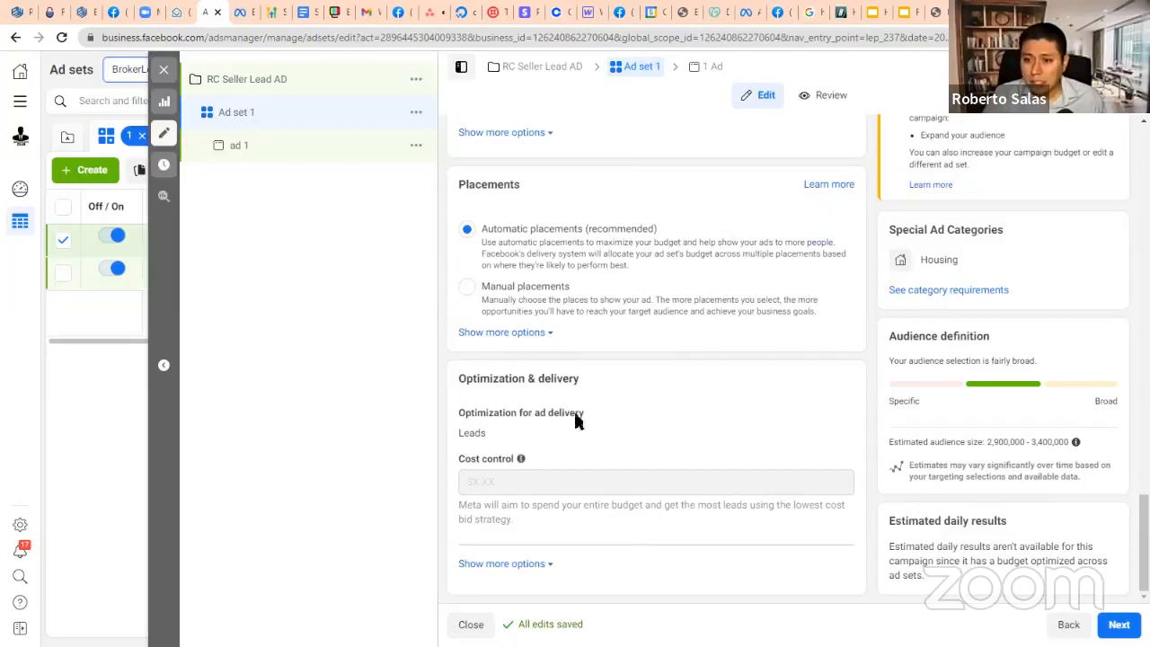
click(1119, 625)
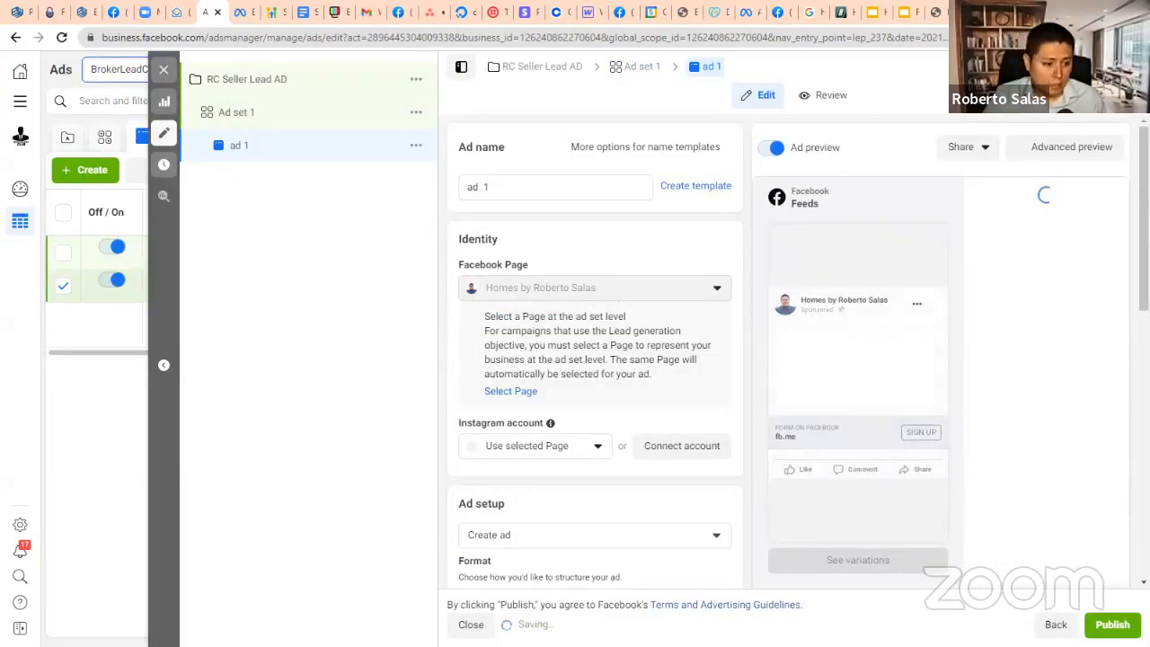
- Examine the ad's Facebook Page identity, Instagram account, ad setup, format and ad creative settings
scroll(593, 360, down, 2)
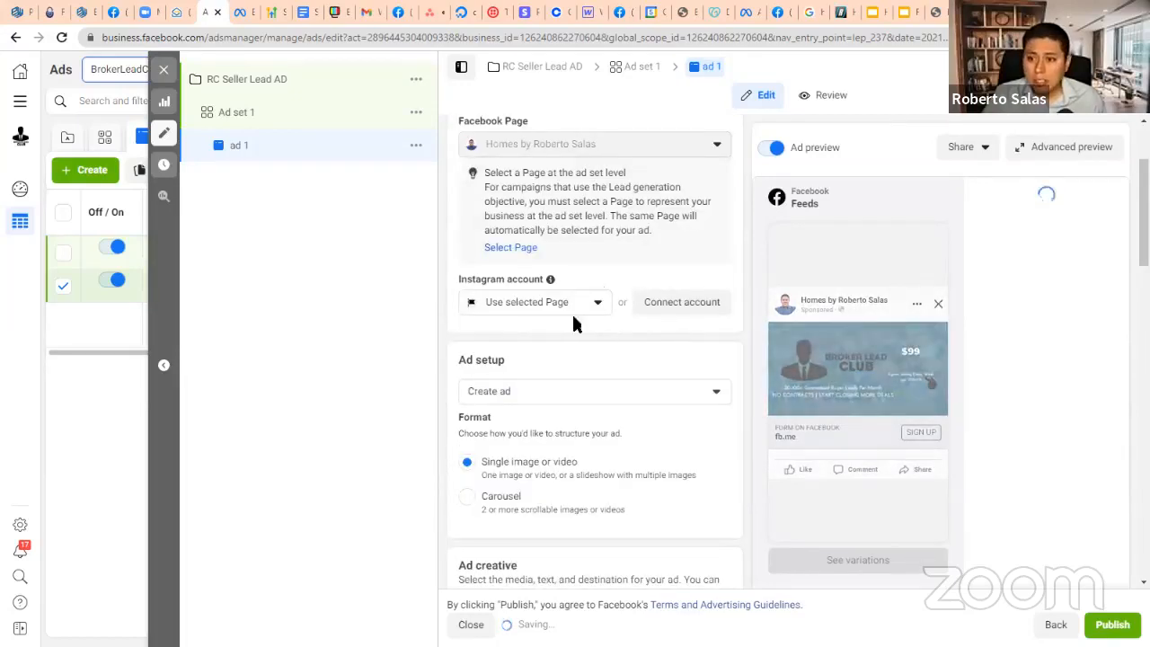
scroll(572, 315, up, 2)
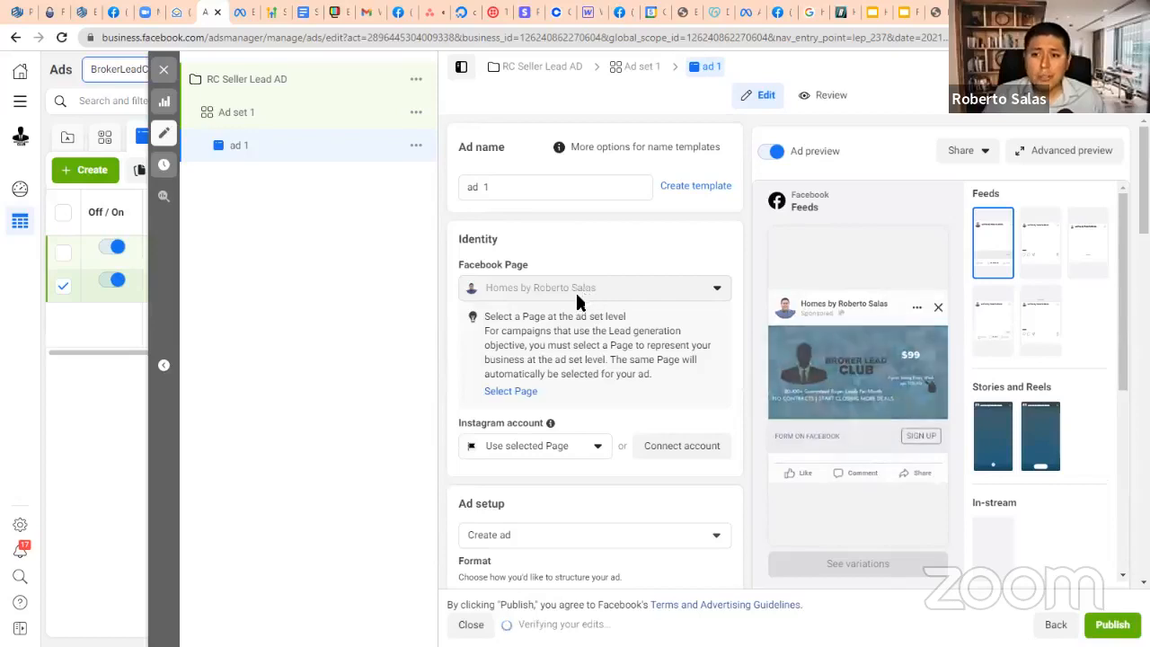
scroll(561, 296, down, 2)
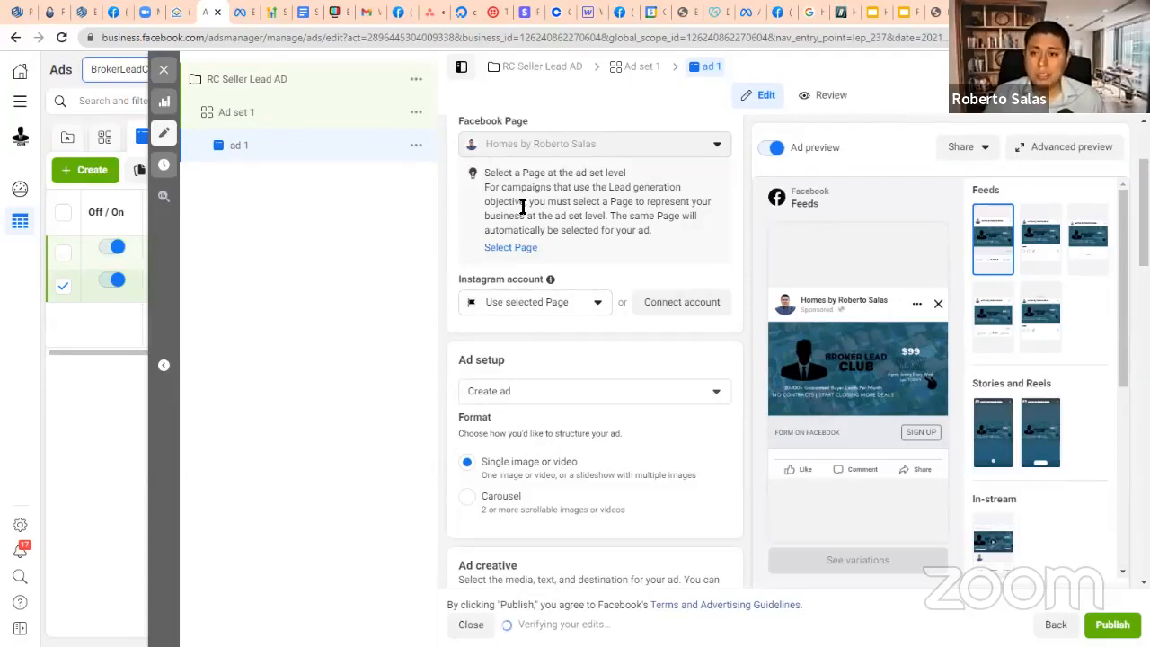
scroll(519, 239, down, 1)
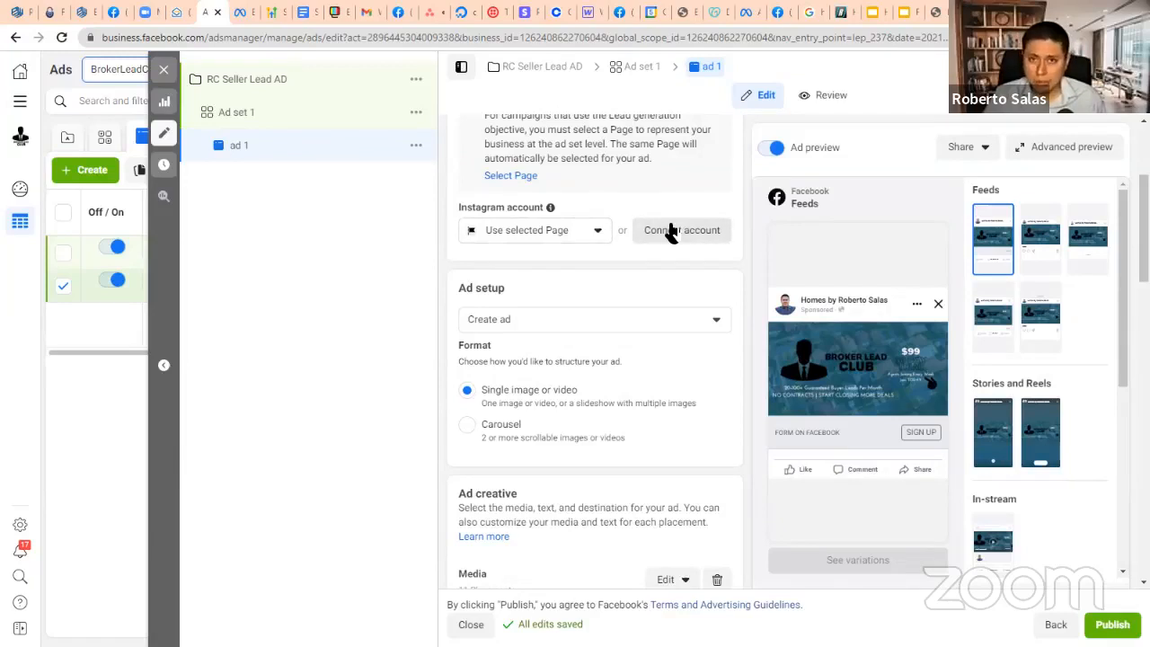
scroll(458, 245, down, 3)
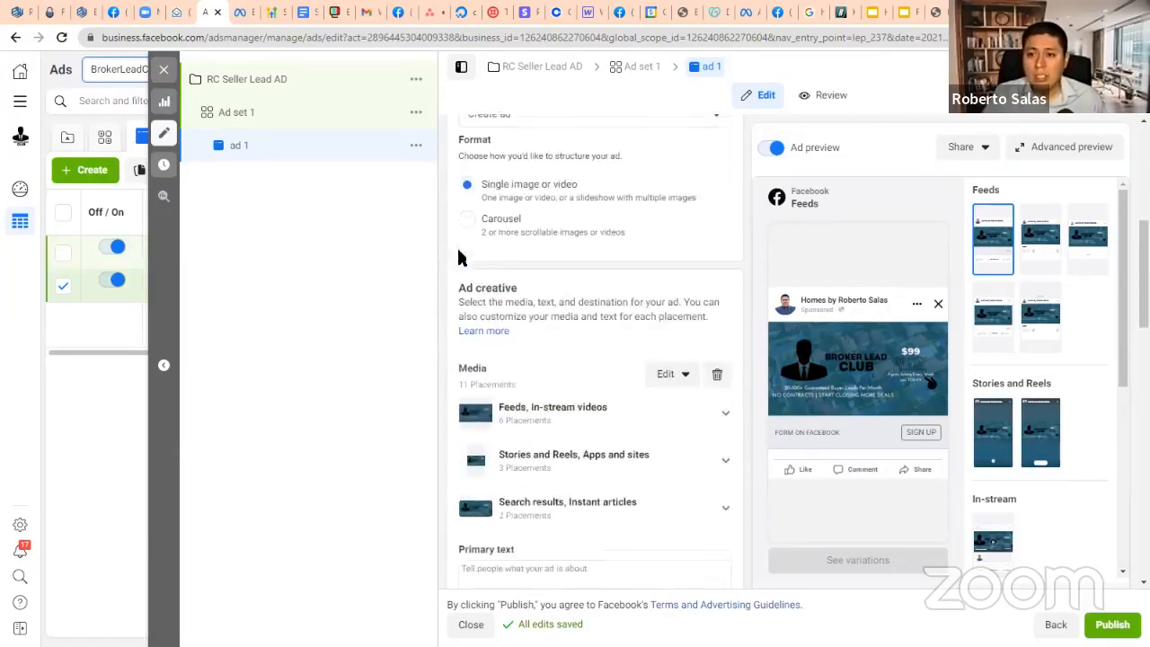
scroll(518, 246, up, 1)
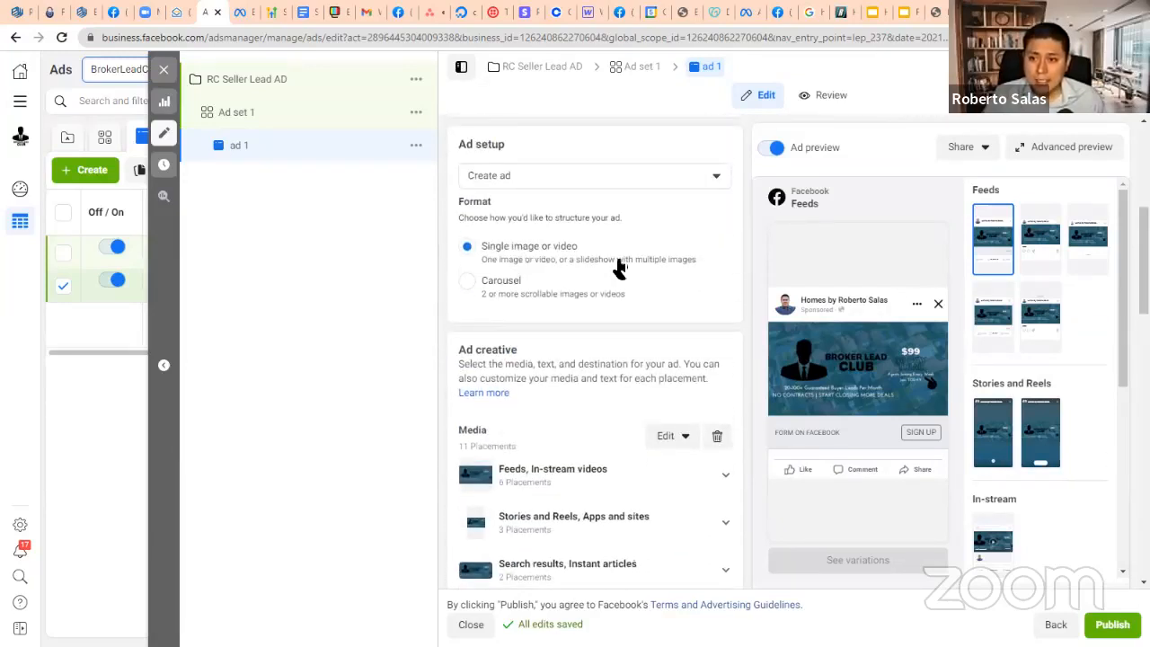
scroll(616, 268, down, 1)
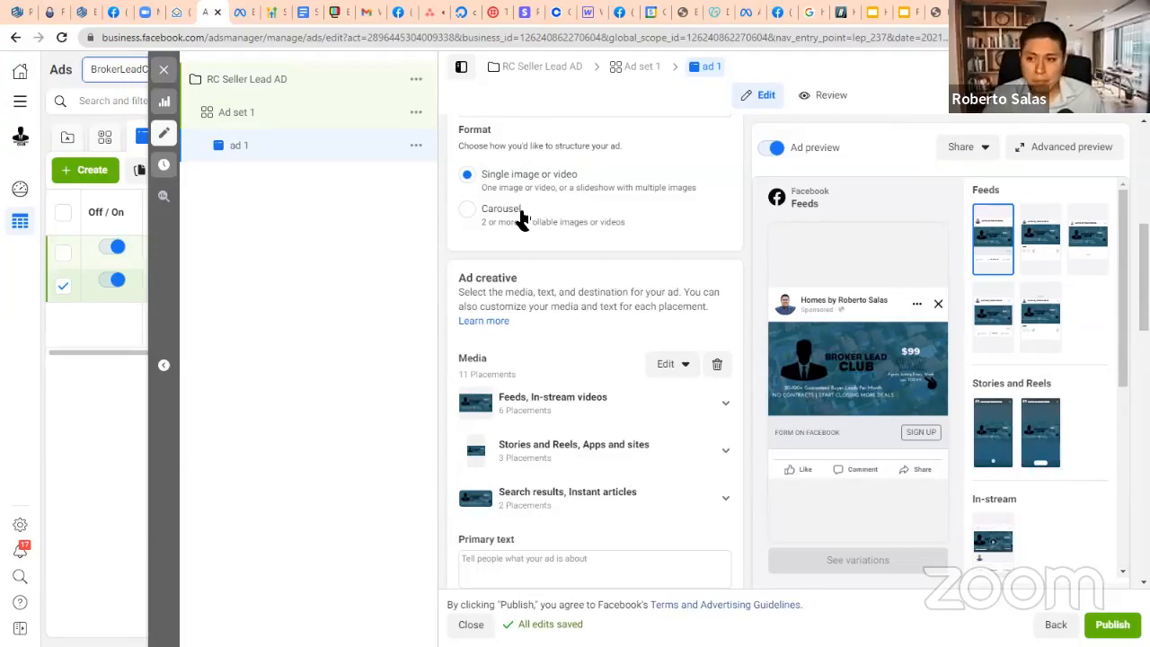
scroll(570, 260, down, 1)
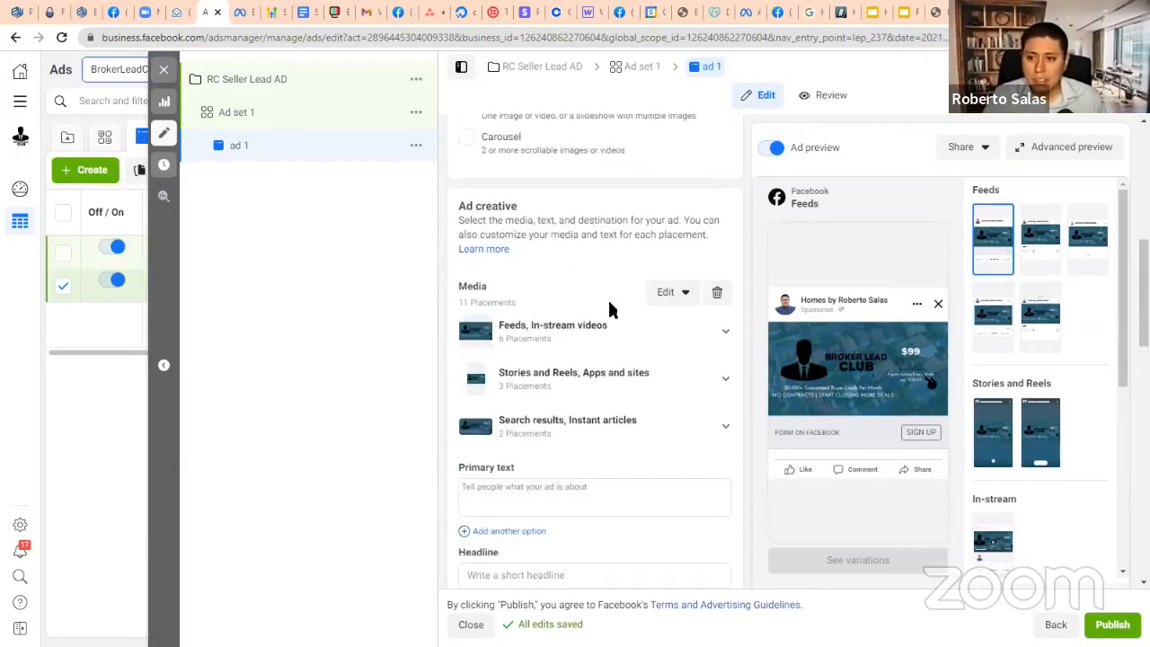
- Replace the ad's media with the account image collage 1.jpg, keep the original crops for all placements, and dismiss the recommendations
click(666, 295)
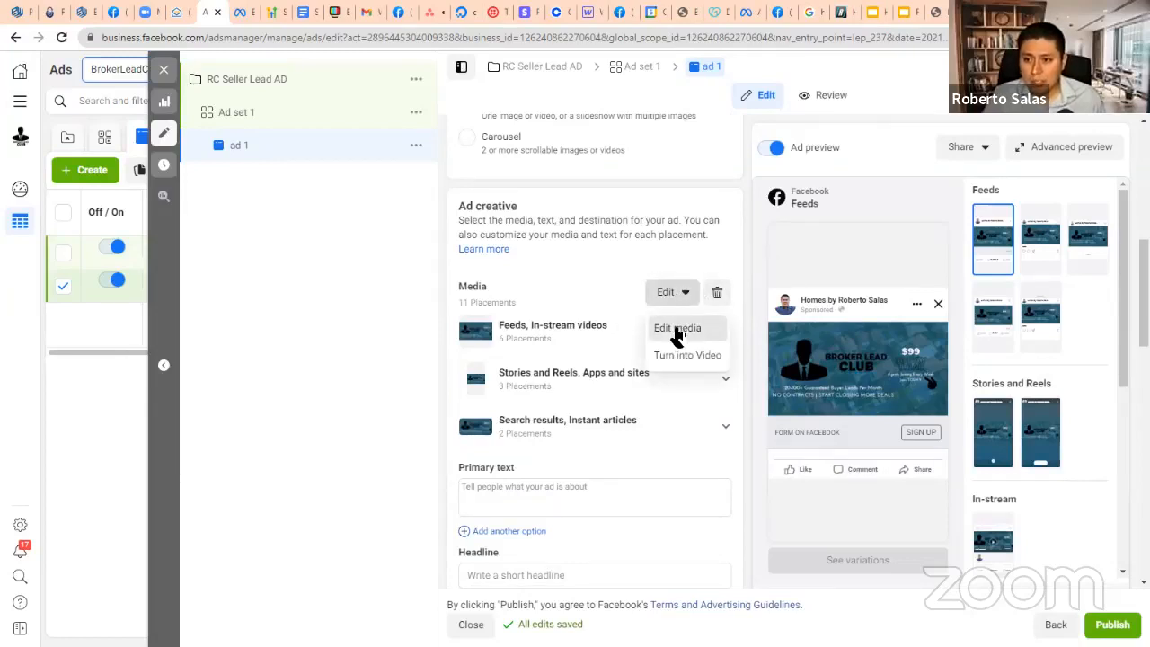
click(674, 329)
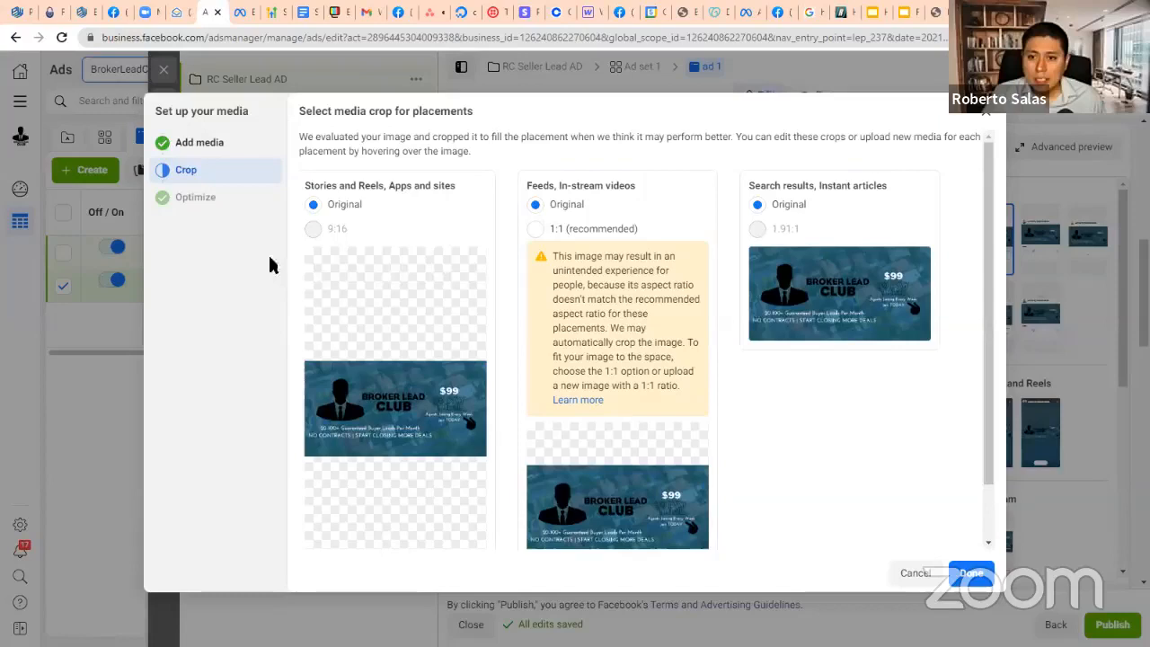
click(205, 145)
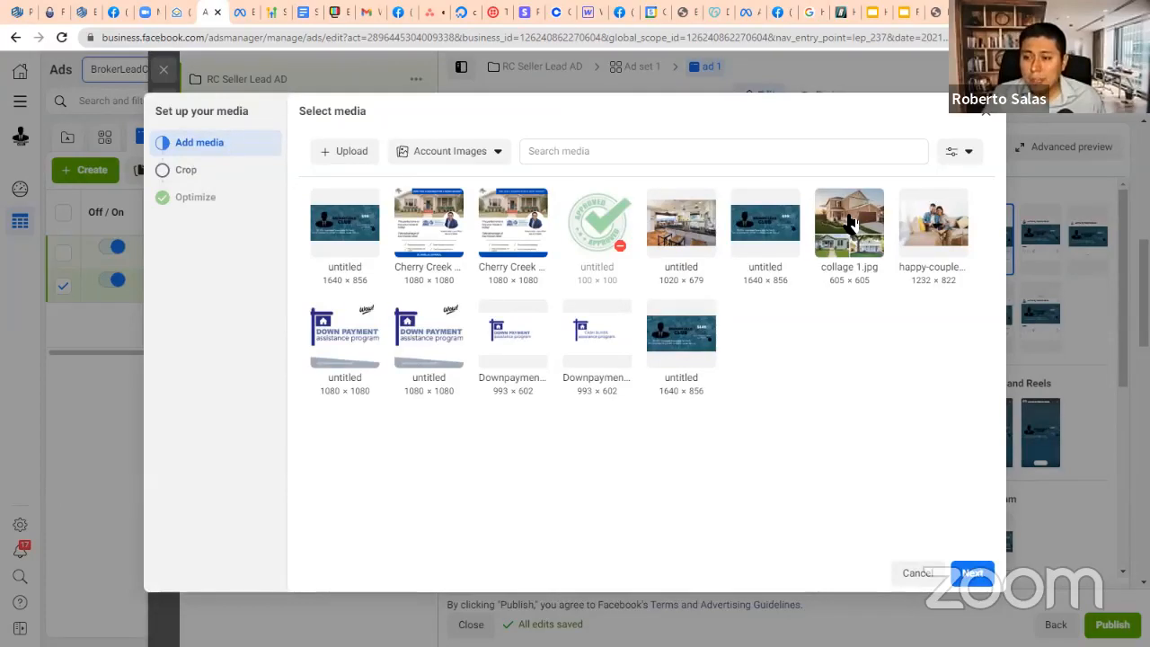
click(849, 223)
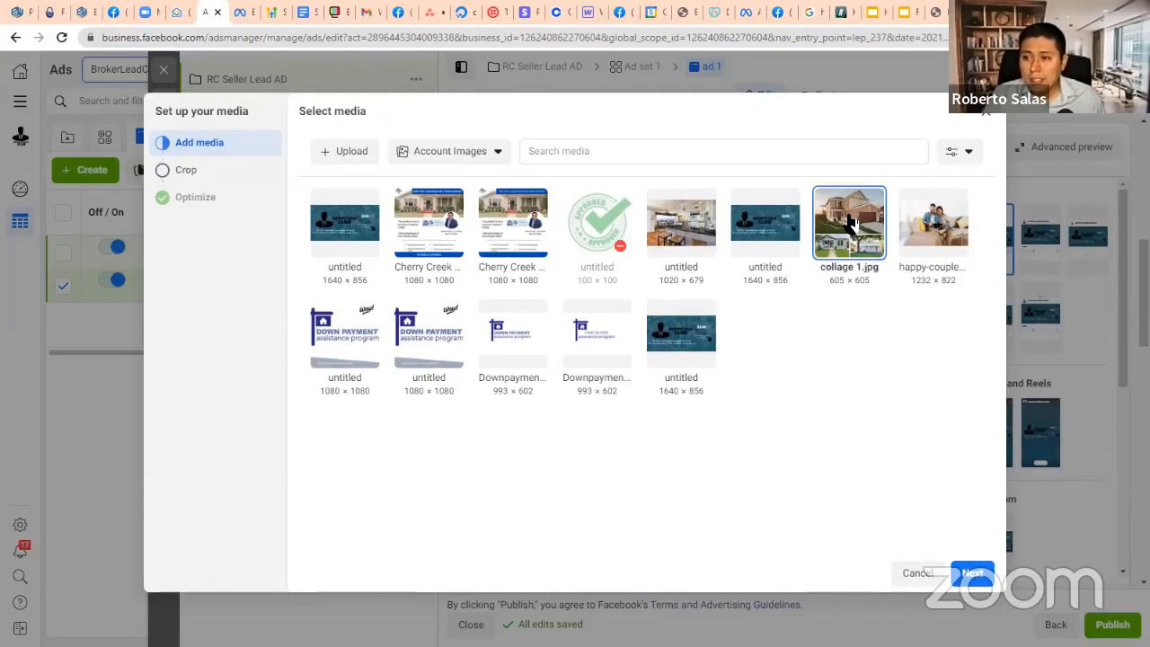
click(978, 580)
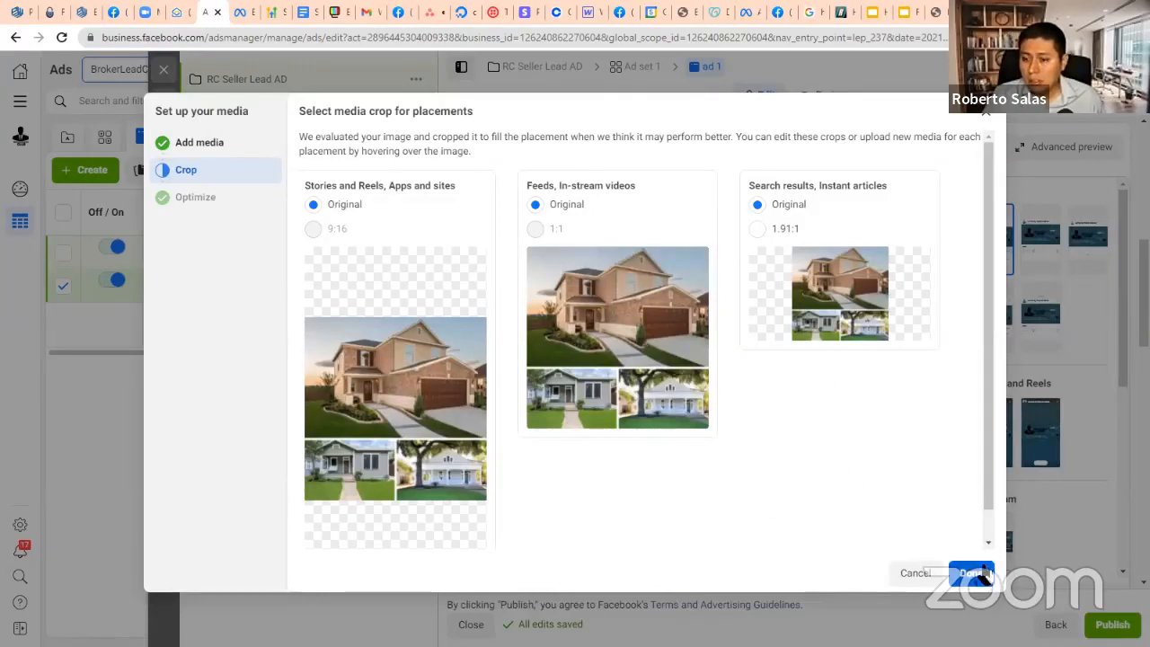
mouse_move(449, 431)
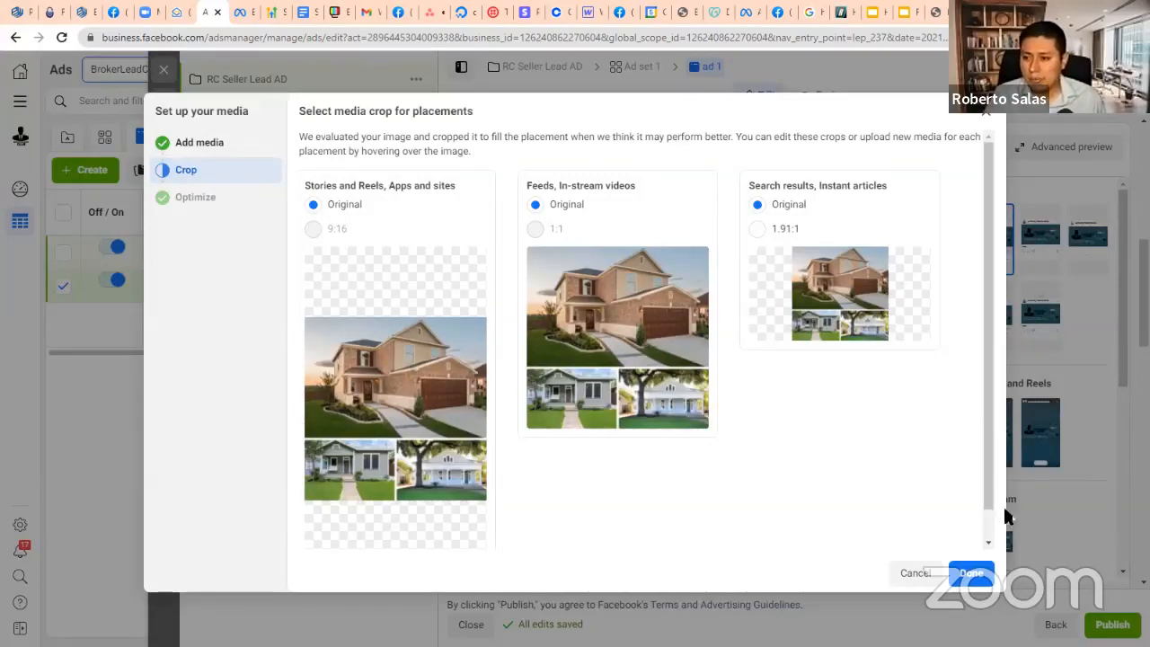
click(976, 575)
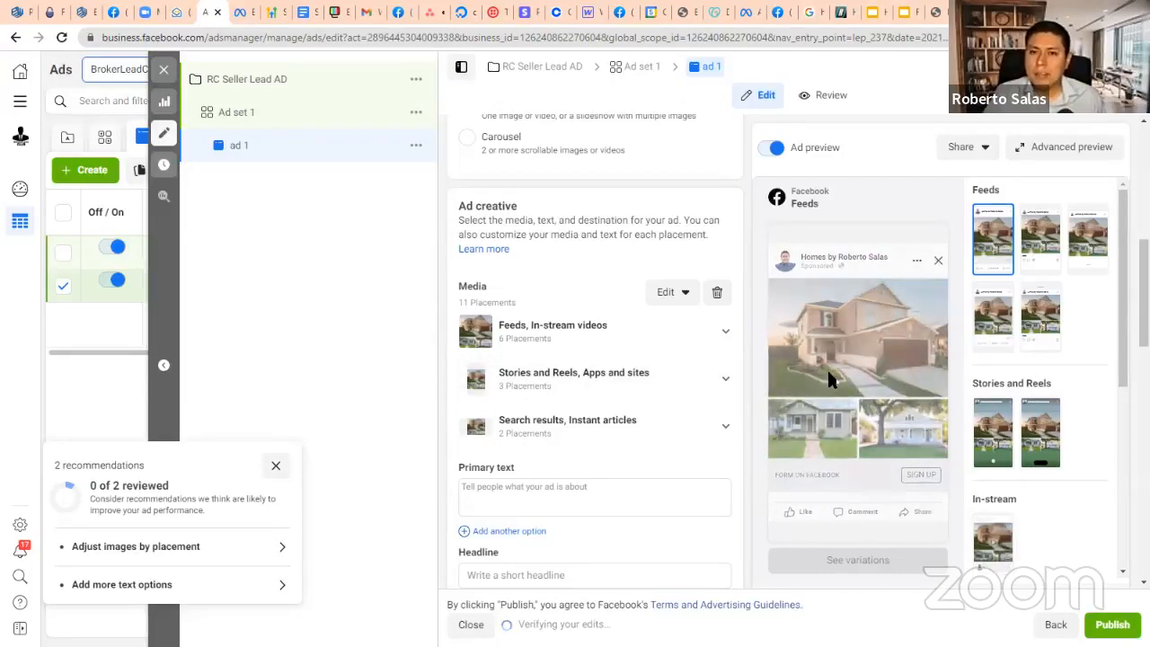
click(276, 465)
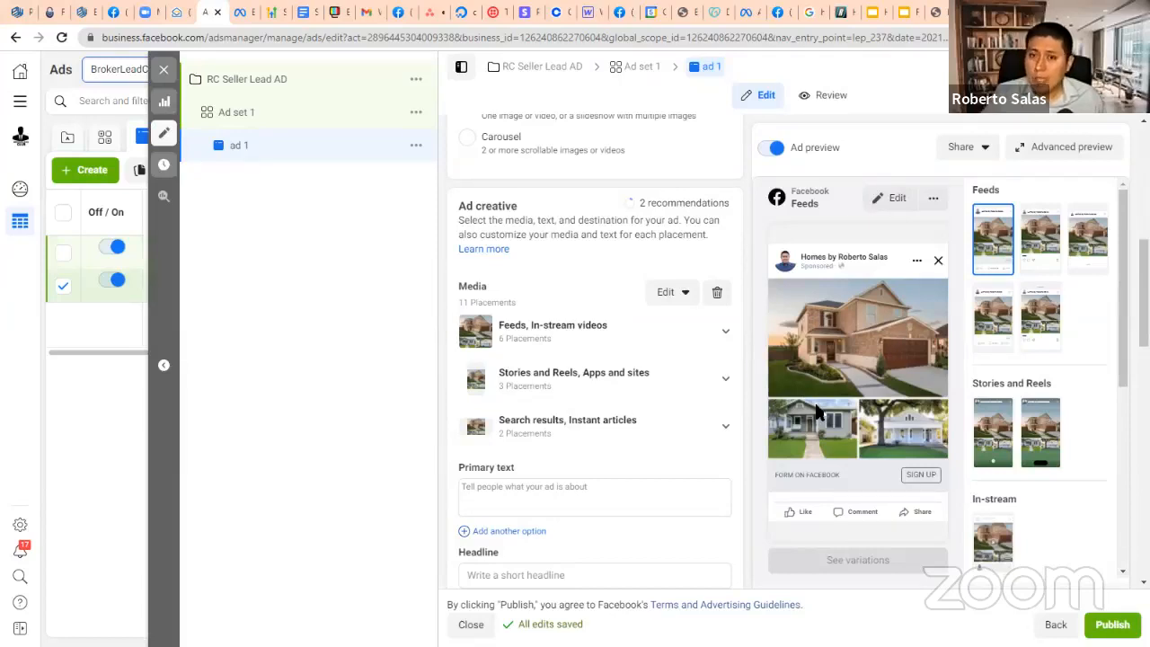
- Enter primary text: "Los Angeles County and Surrounding Areas! Get an additional $20,000 for less than $1000 in home improvements! Click [Learn More] to get the guide!"
scroll(679, 376, down, 3)
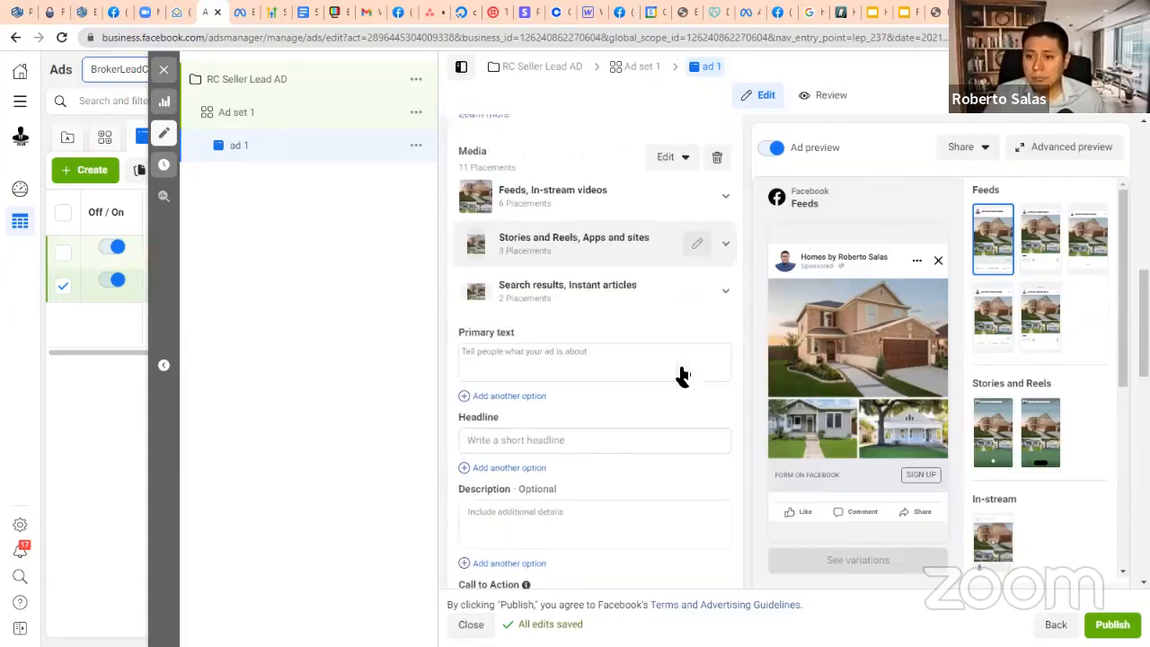
scroll(683, 370, down, 2)
click(489, 268)
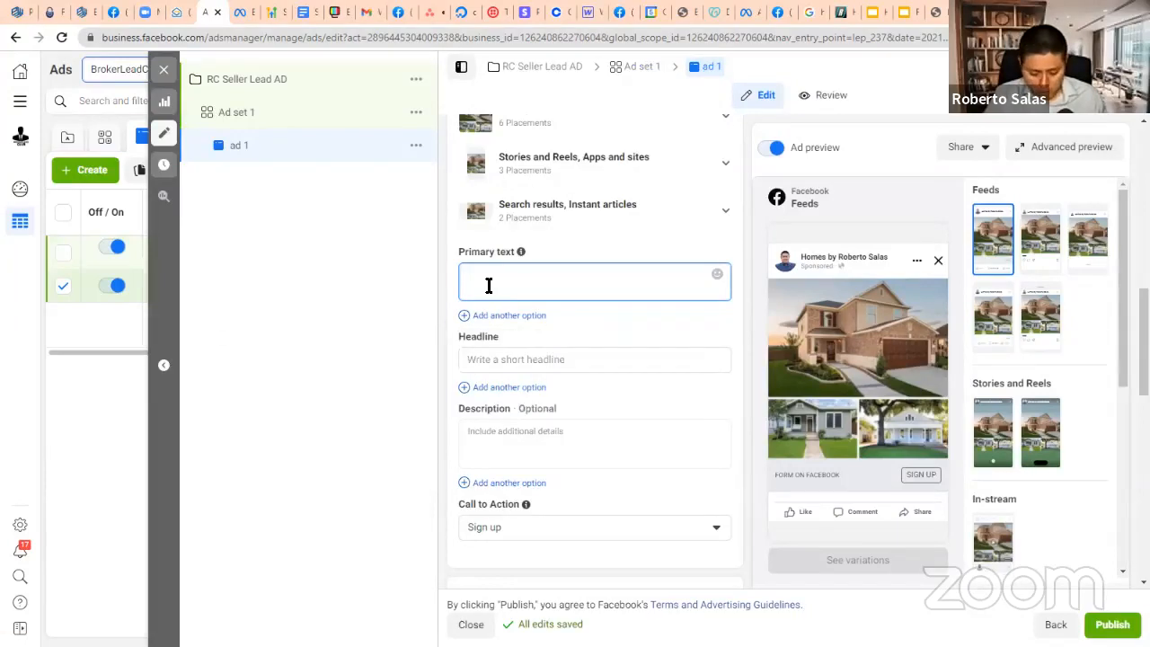
text(Los Angeles County and Surrounding Areas! Get an additional $20,000 for less than $1000 in home improvements!  Click [Learn More] to get the guide!)
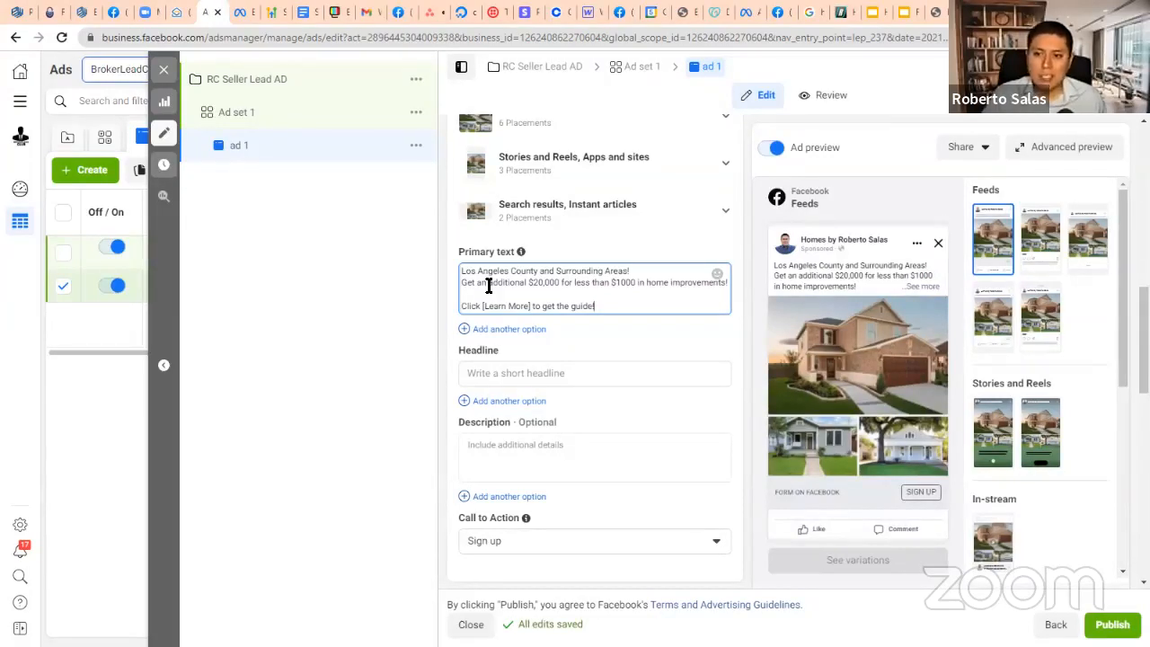
click(654, 272)
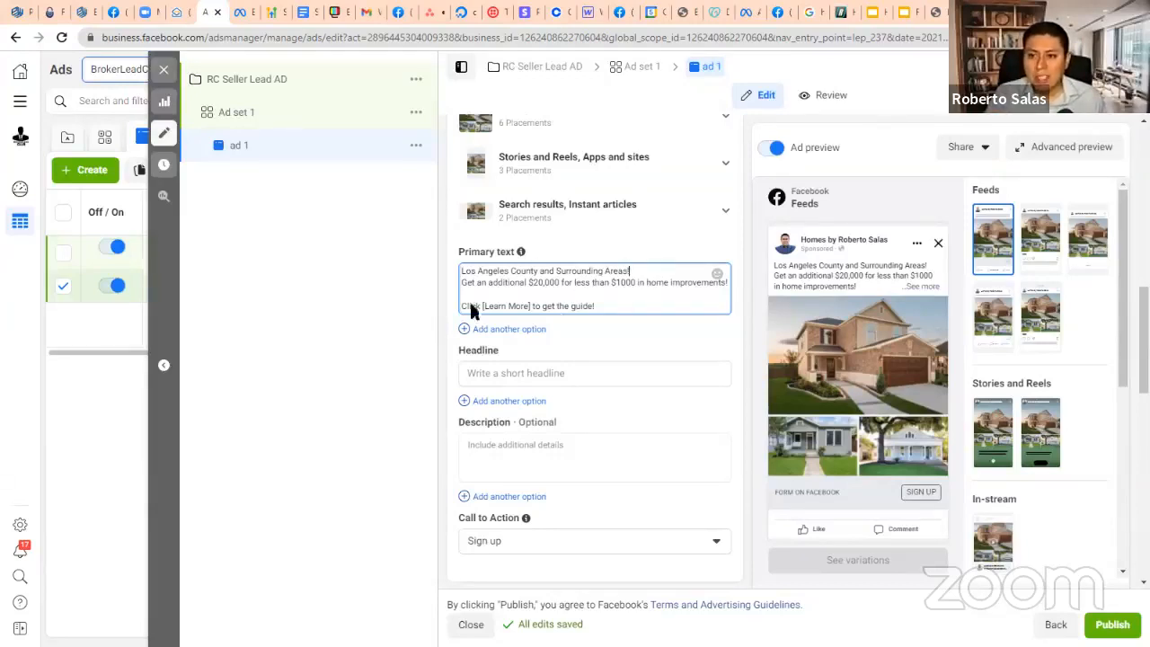
click(615, 307)
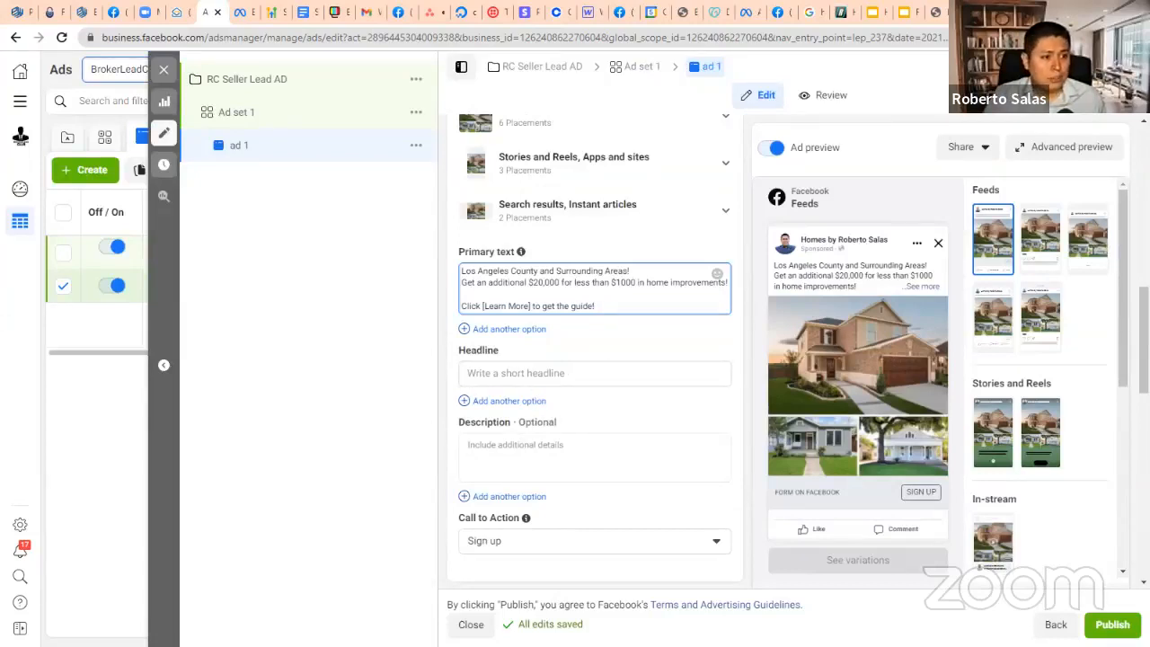
- Set the ad's headline to "Get The Most Value Today" and its description to "Get More Money For Your Home"
click(513, 372)
text(Get The Most Value Today)
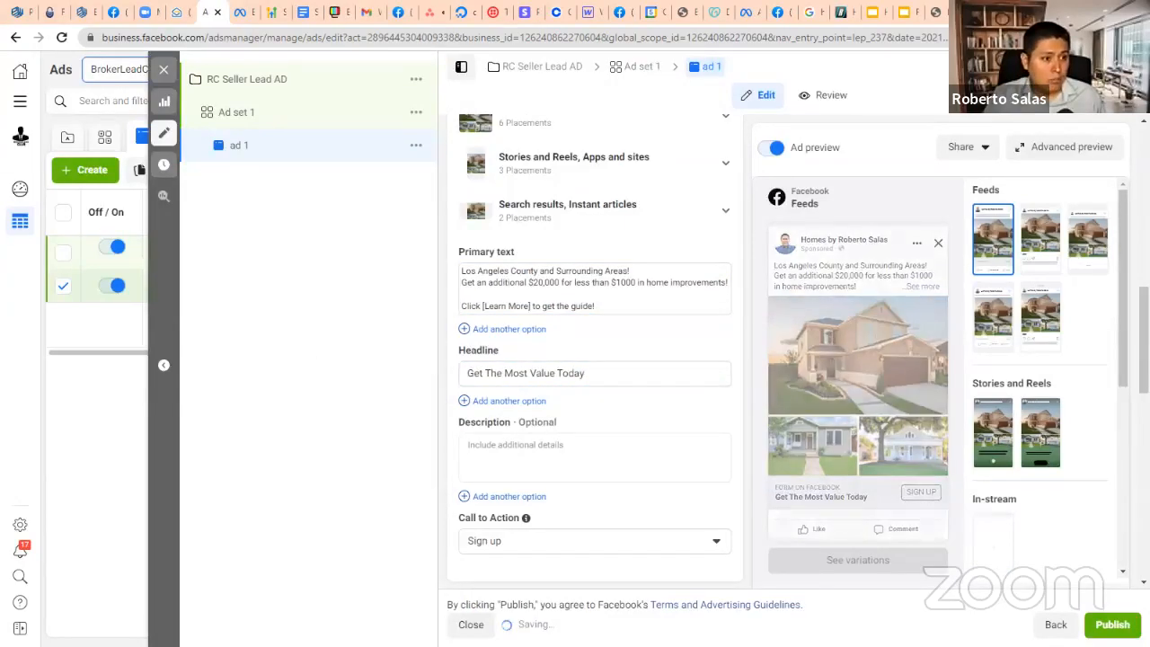
click(493, 463)
text(Get More Money For Your Home)
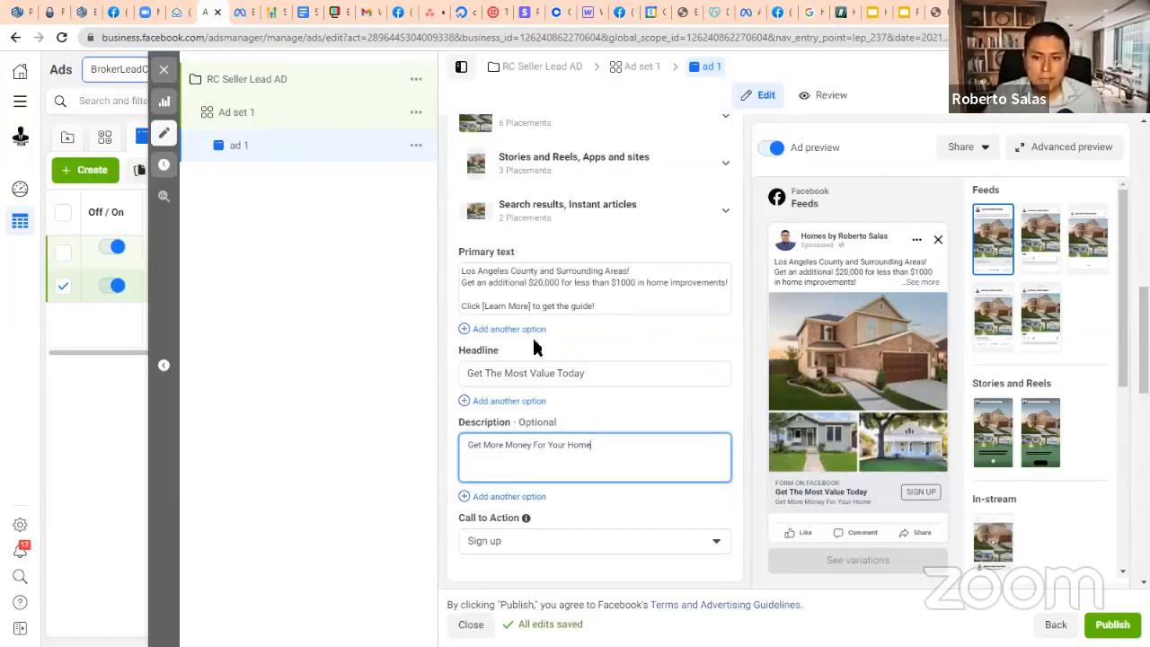
- Set the ad's call to action to Learn more
mouse_move(523, 340)
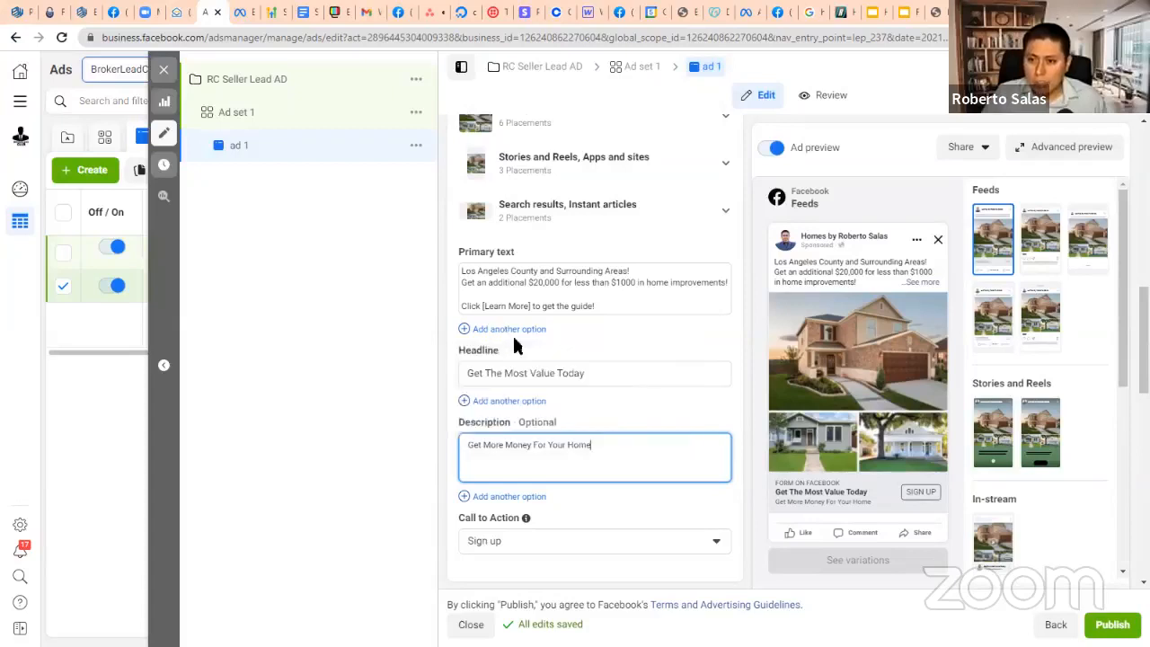
scroll(442, 322, down, 3)
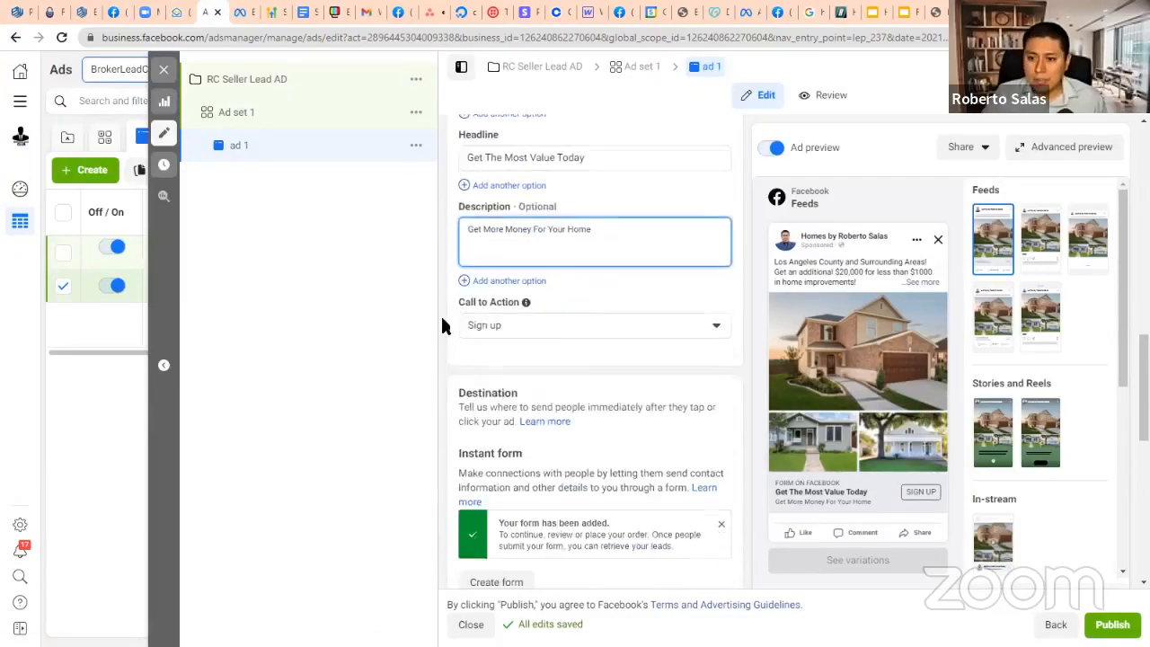
click(587, 331)
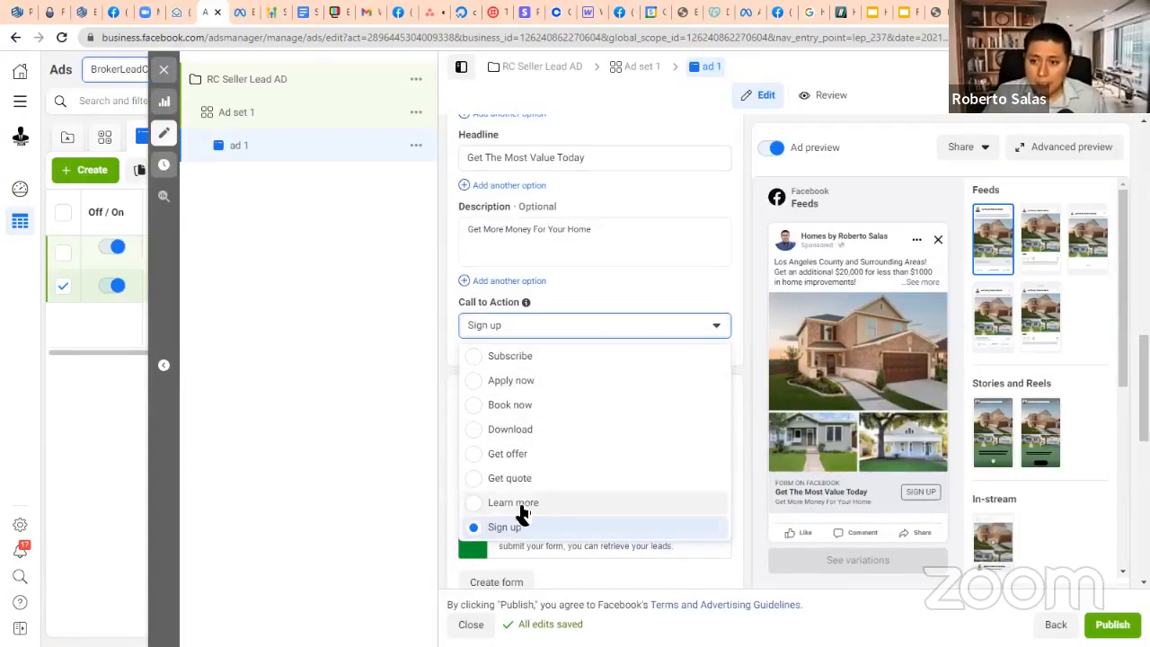
click(588, 502)
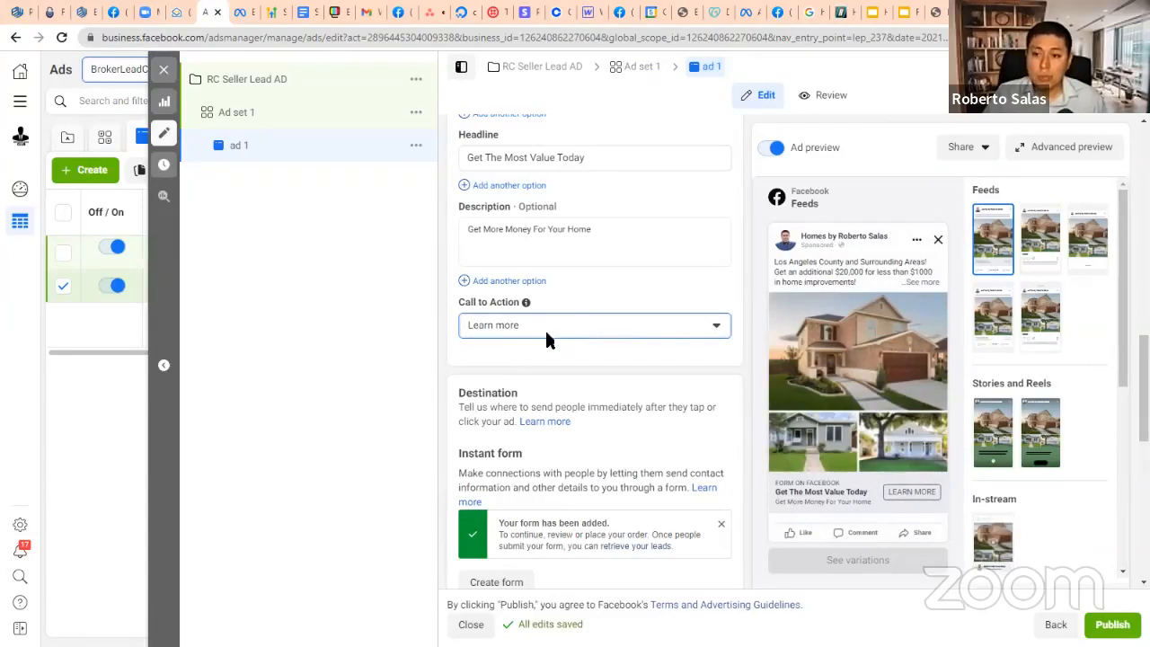
- Duplicate the instant form Seller Lead Form 1, try the Higher intent form type and return the copy to More volume
scroll(546, 337, down, 3)
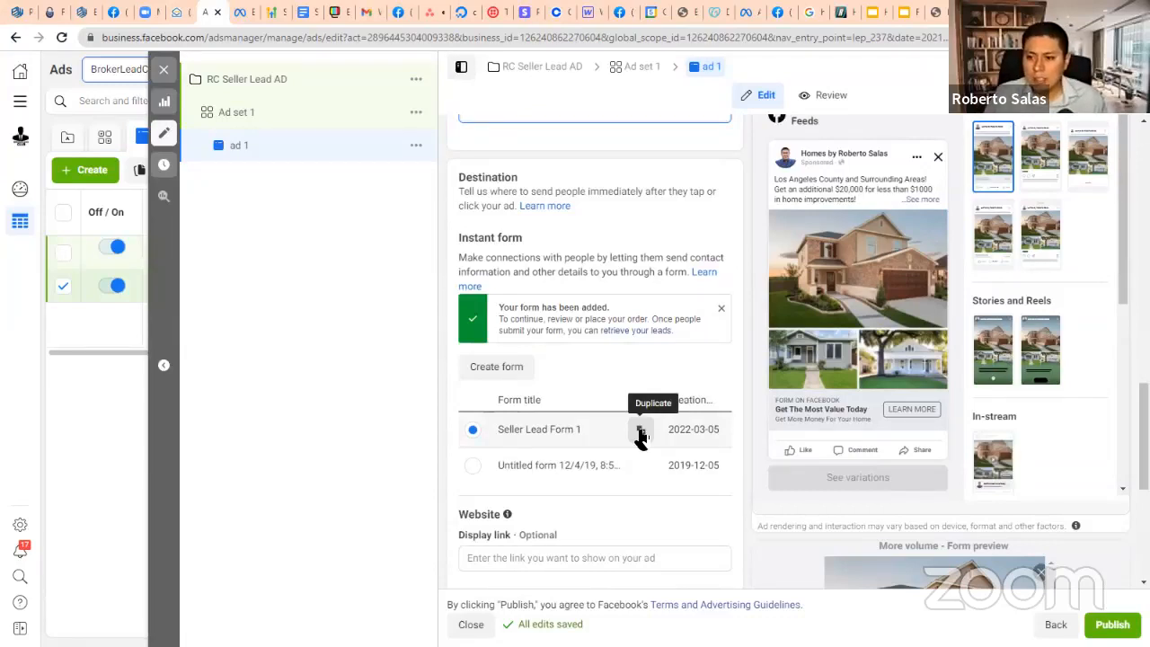
click(641, 434)
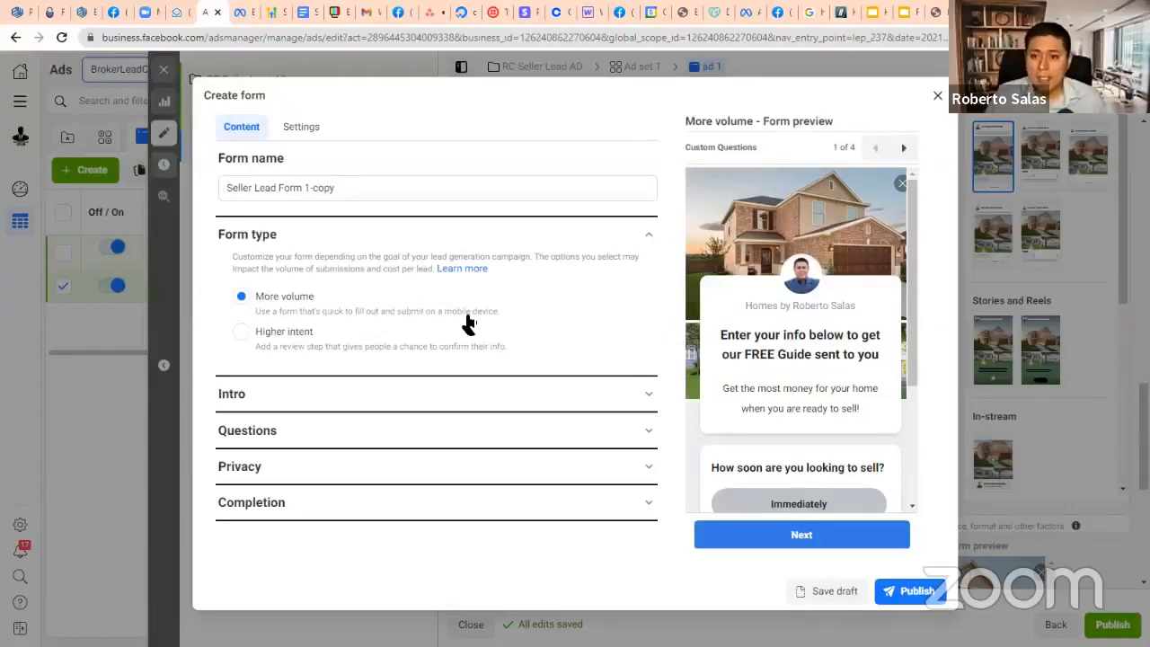
click(239, 333)
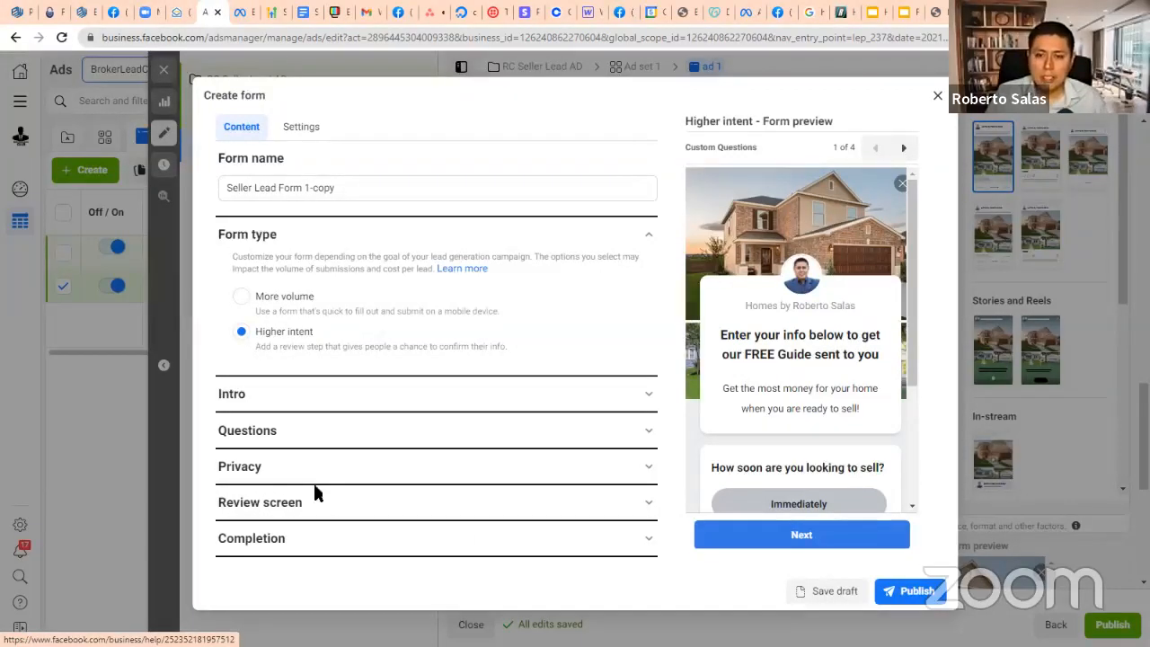
click(240, 297)
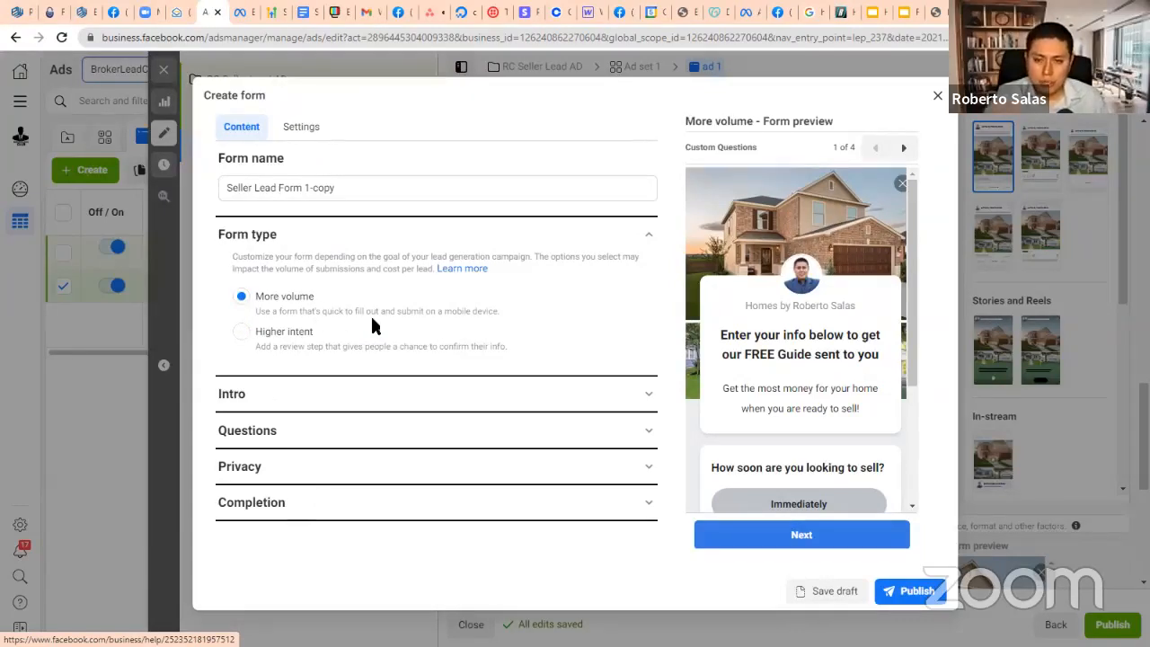
- Open the form copy's intro section and examine its background image option, greeting headline and description
click(285, 403)
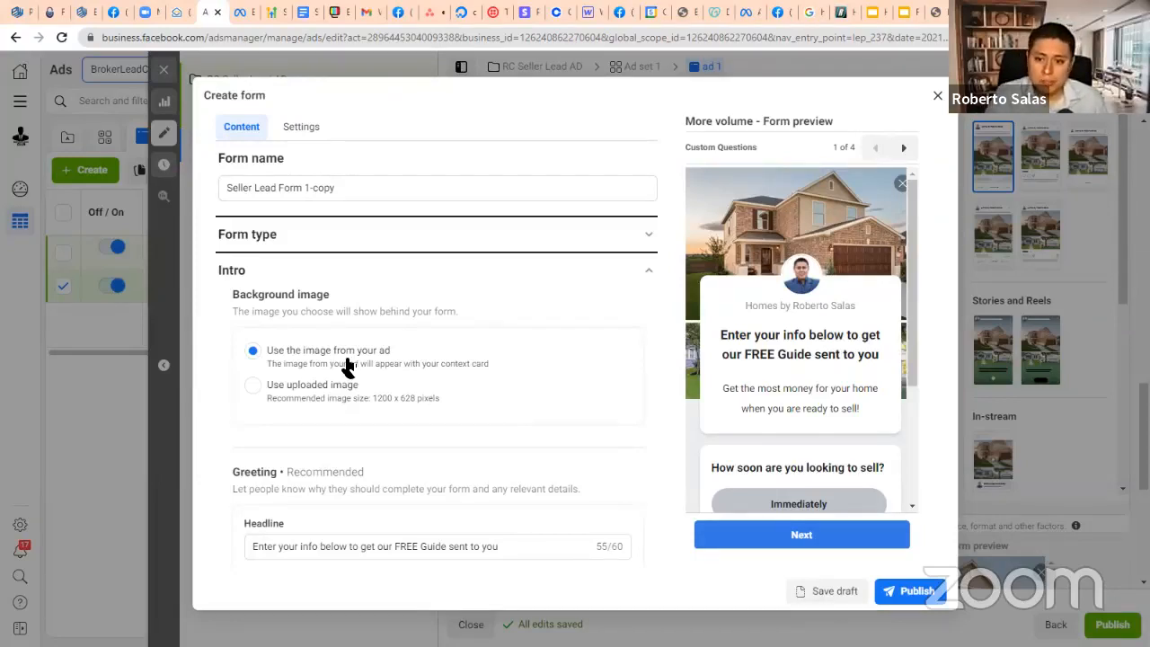
scroll(495, 380, down, 3)
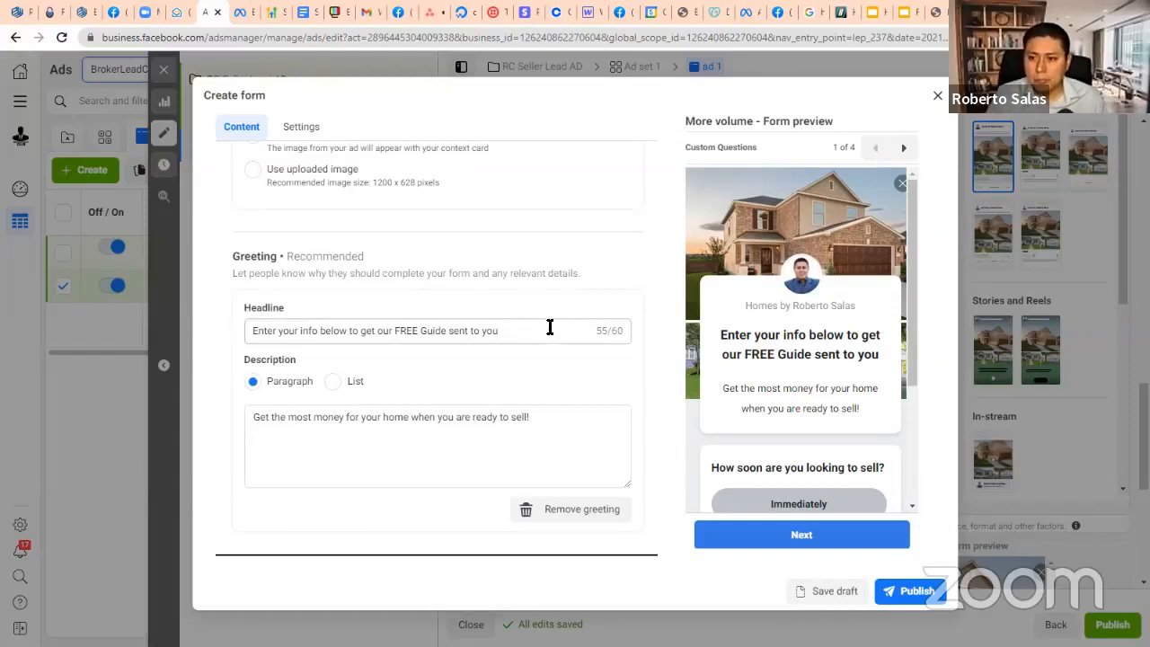
- Examine the form copy's greeting, open its Questions section and review the custom question and the prefill contact fields
scroll(547, 328, down, 1)
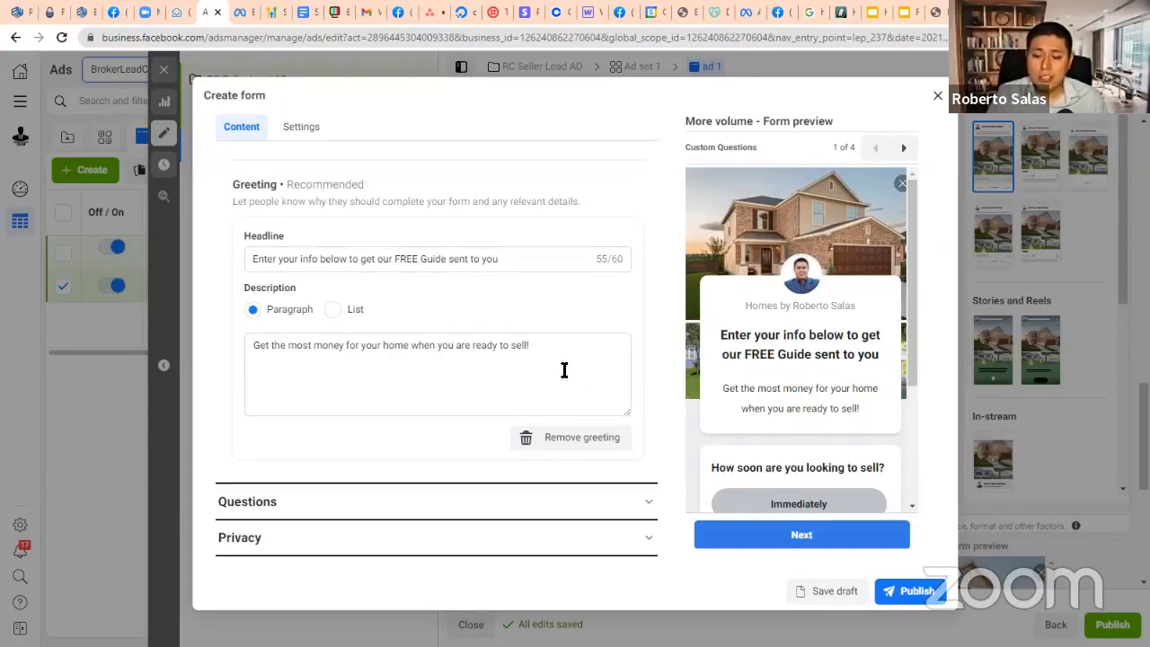
scroll(540, 368, down, 1)
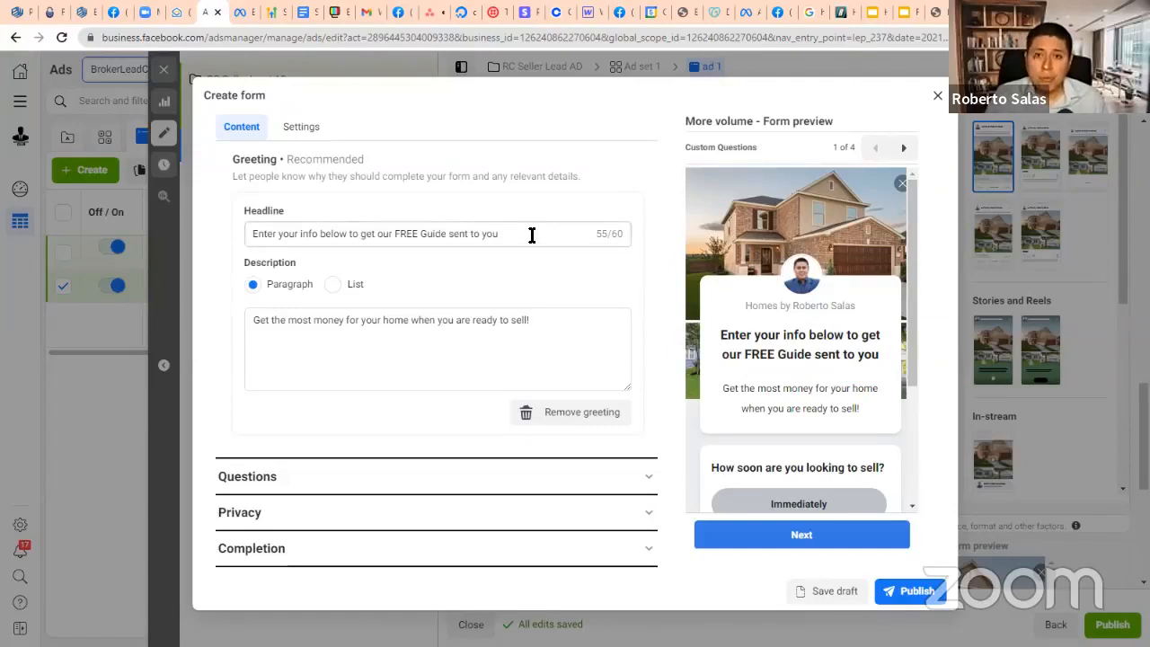
click(386, 485)
scroll(444, 462, down, 1)
scroll(432, 454, up, 1)
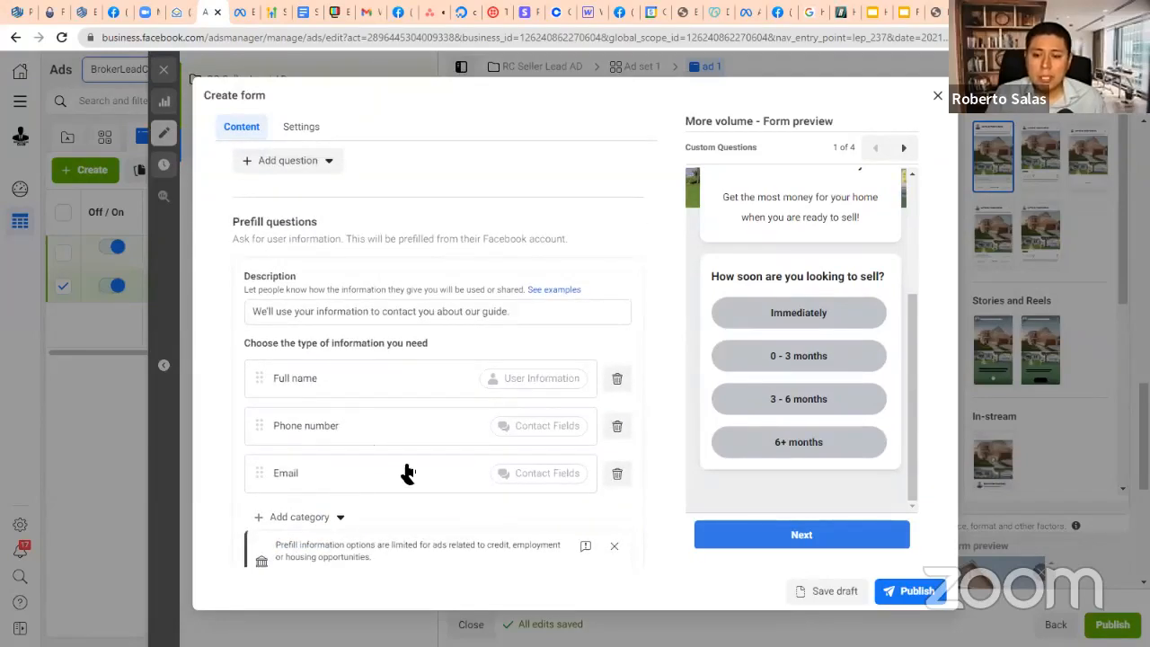
scroll(407, 472, up, 1)
scroll(407, 471, up, 2)
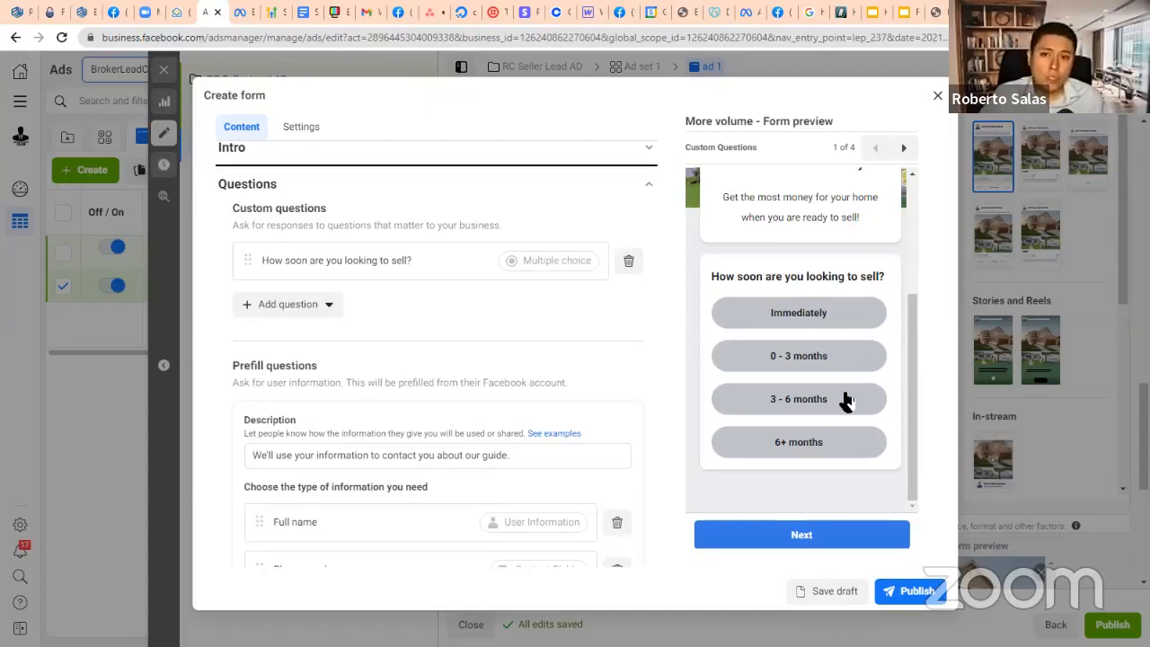
scroll(548, 386, down, 5)
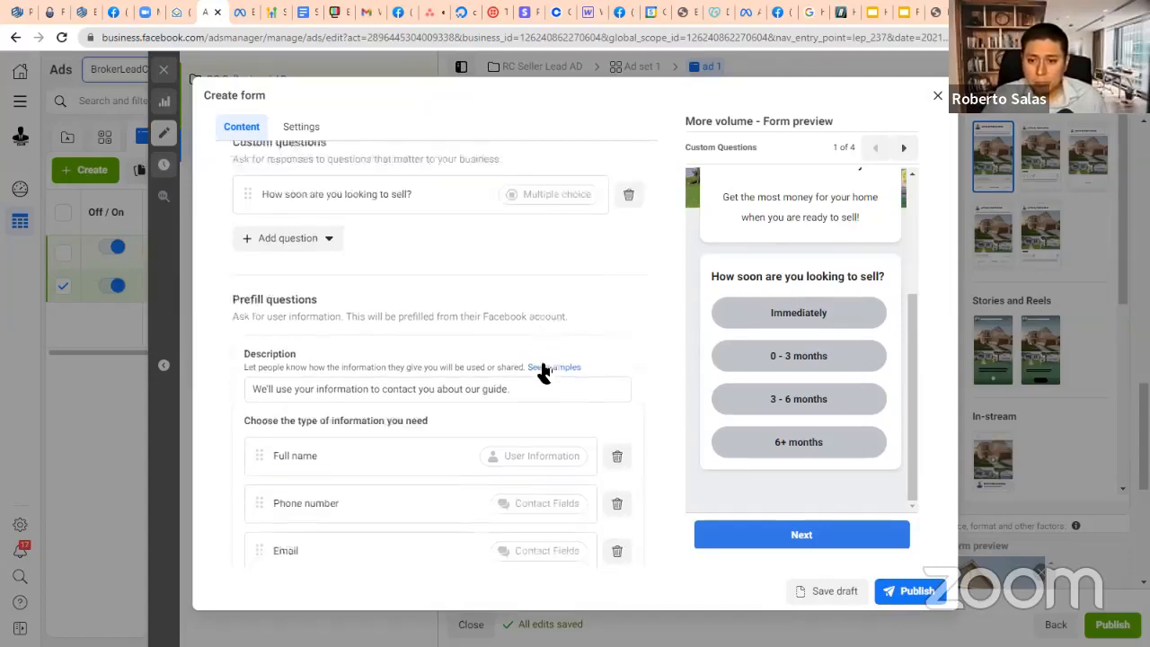
scroll(542, 371, down, 1)
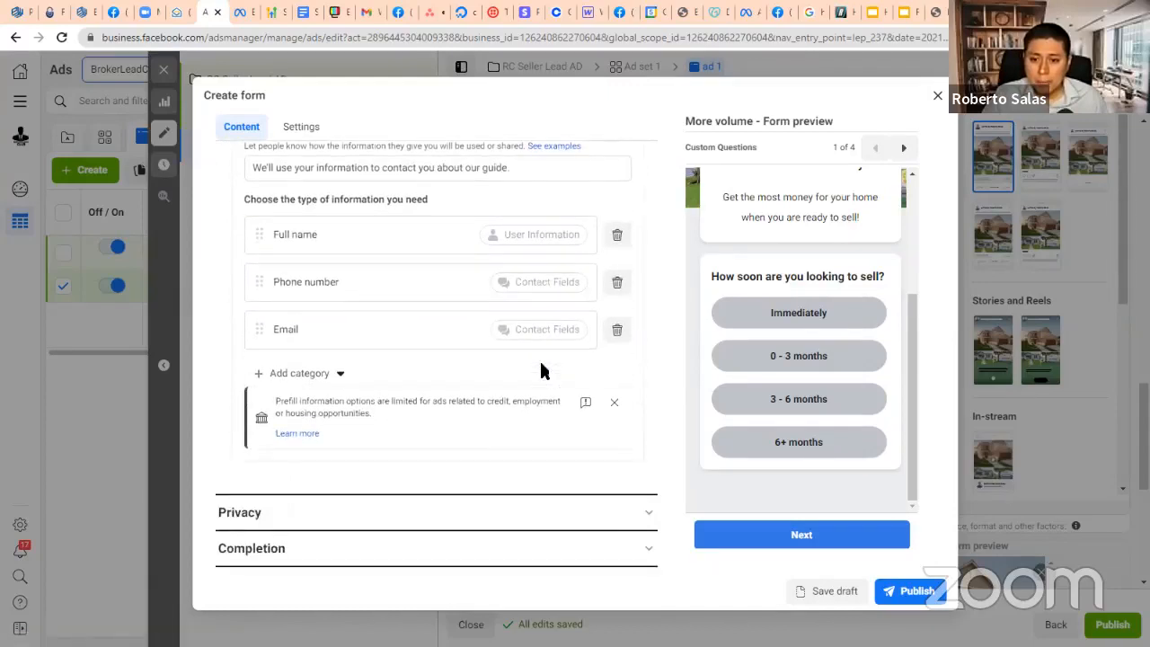
- Check the form copy's privacy policy link and completion message, and publish the form
click(393, 522)
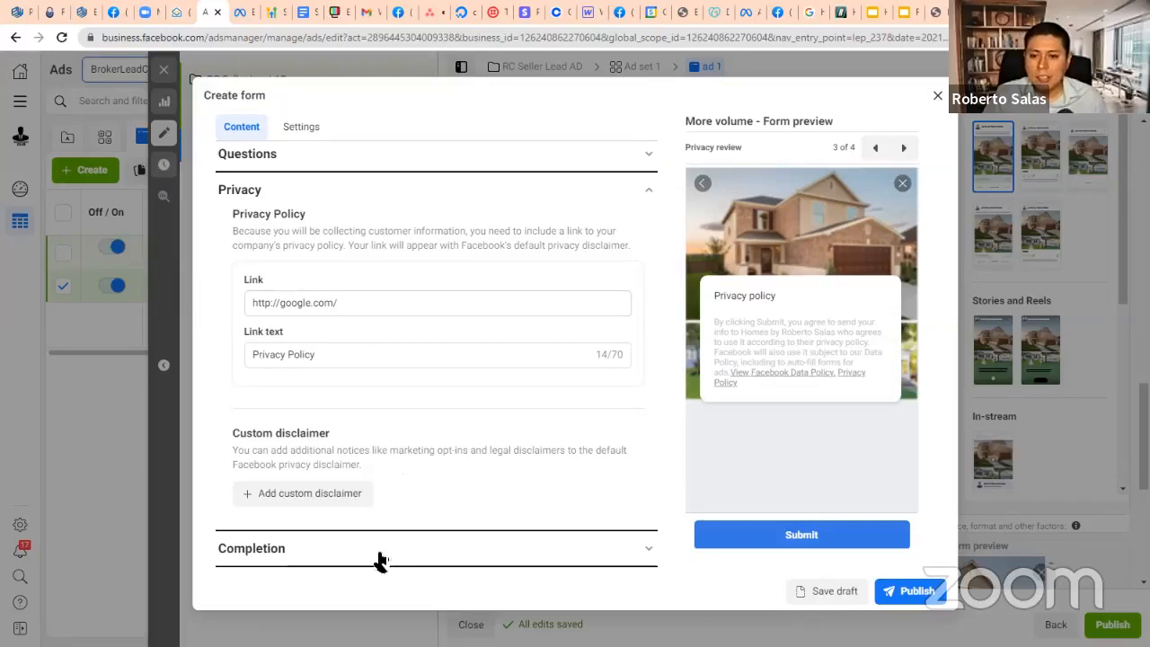
click(333, 555)
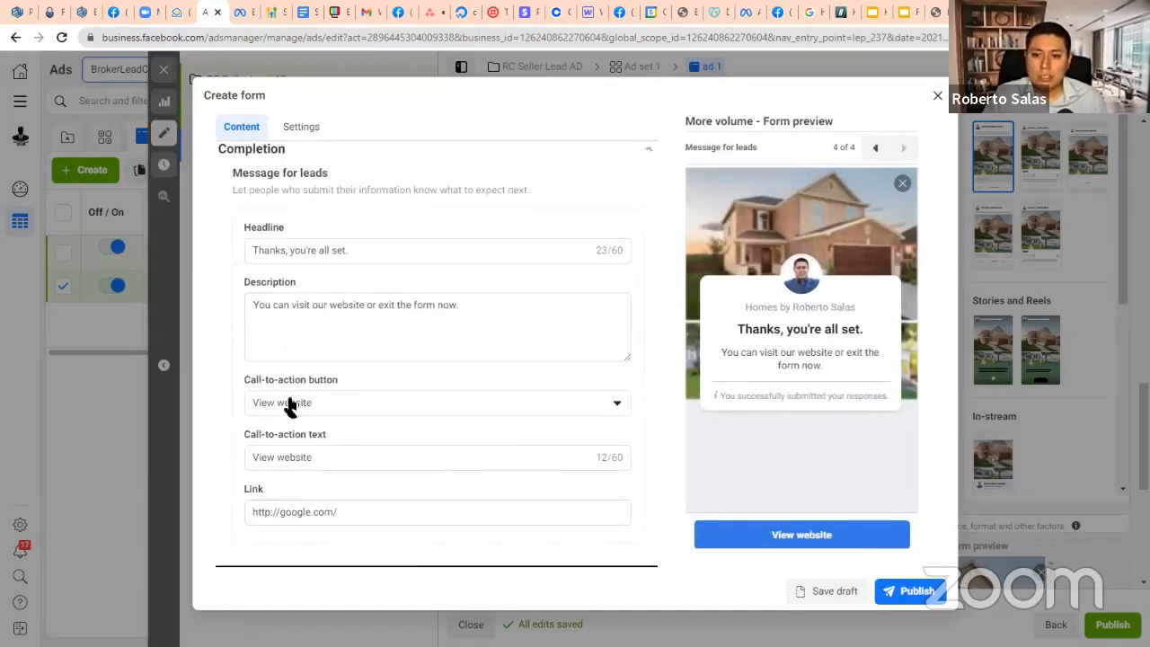
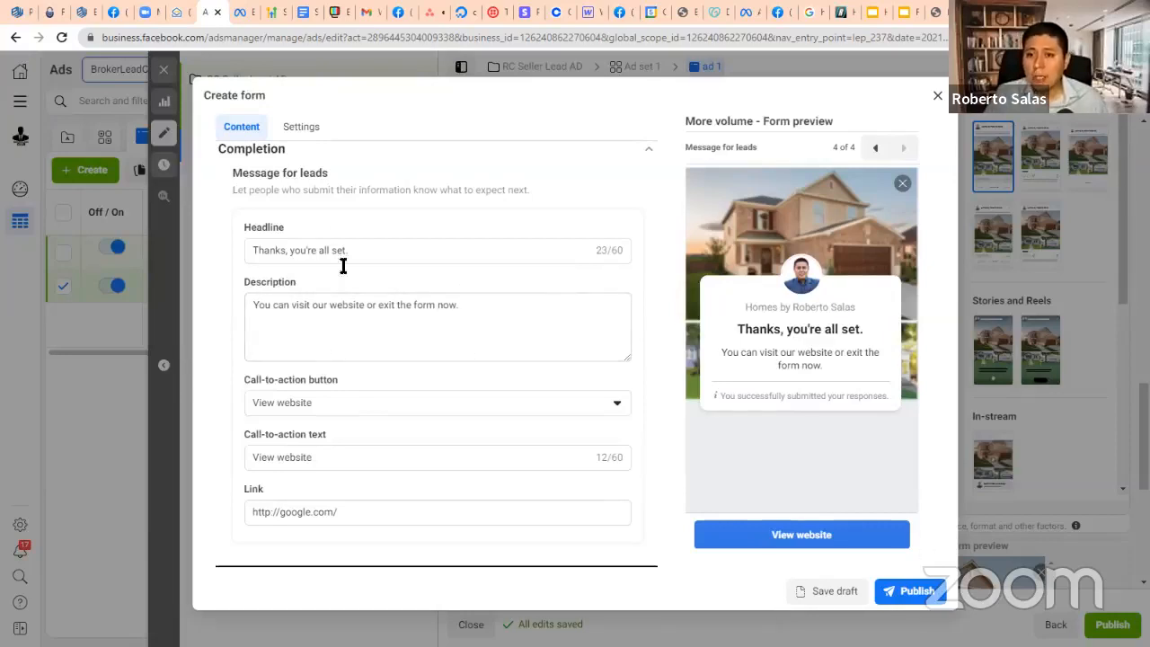
click(916, 595)
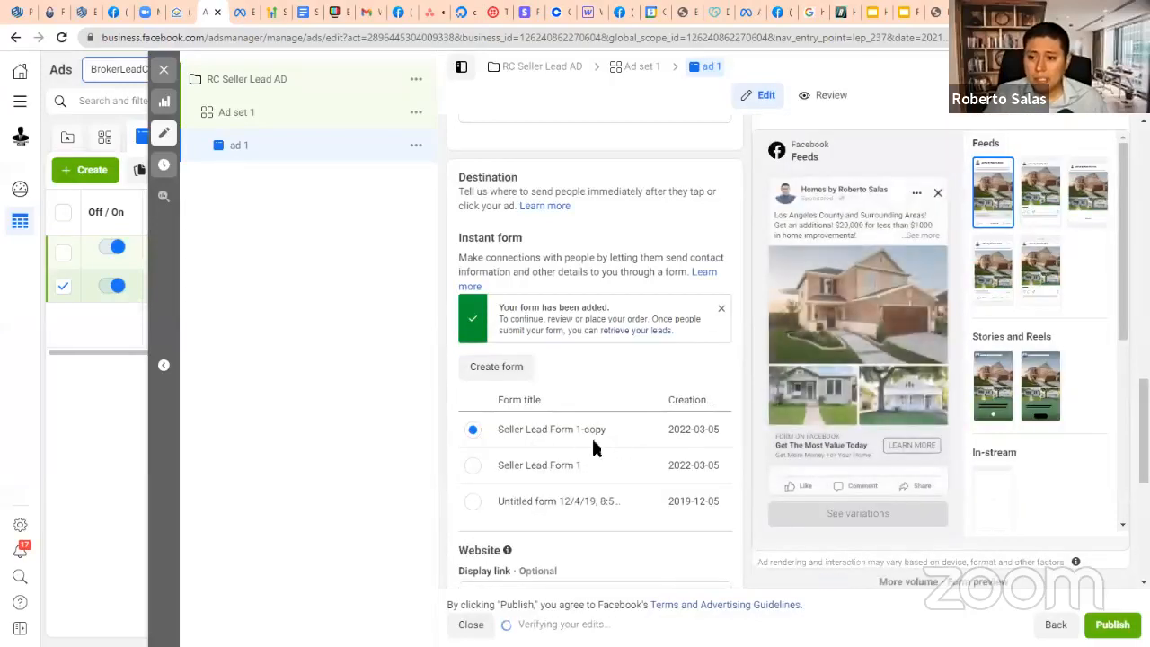
- Review ad 1's instant form selection, display link, tracking settings and ad preview
scroll(480, 388, down, 3)
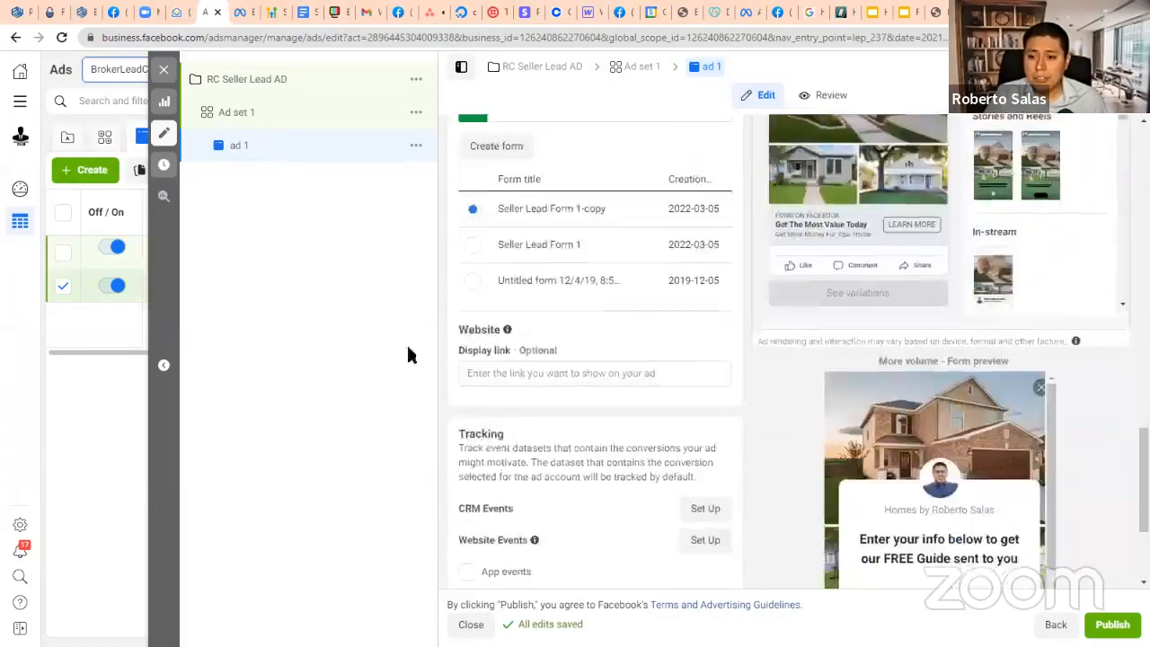
scroll(468, 297, down, 1)
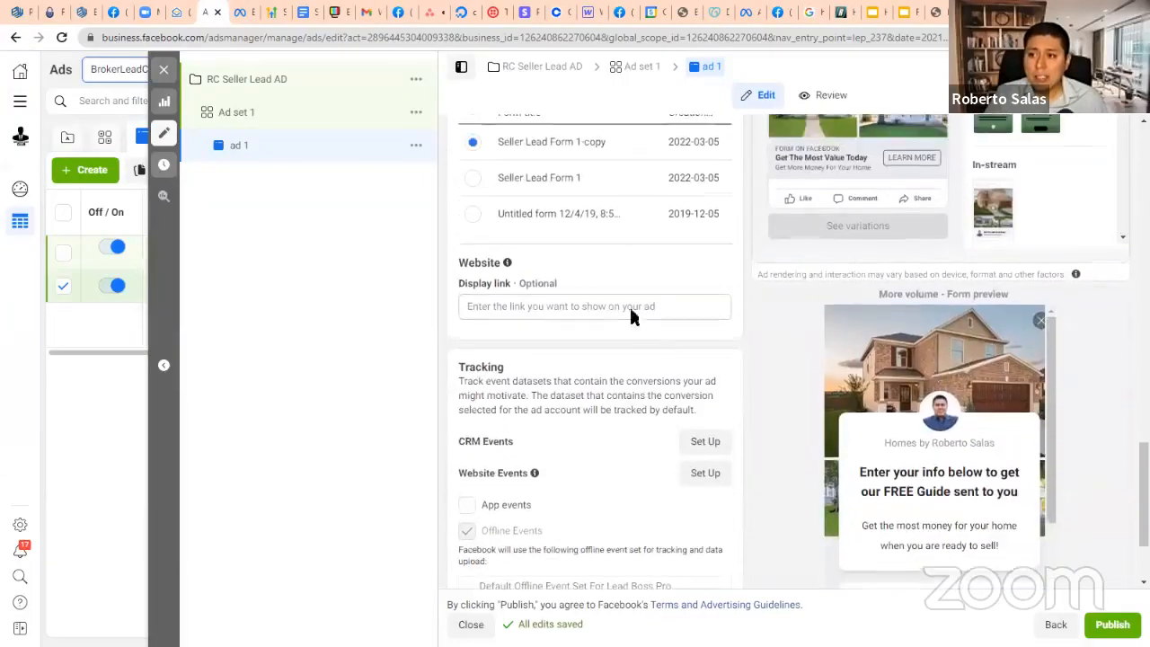
scroll(660, 332, up, 4)
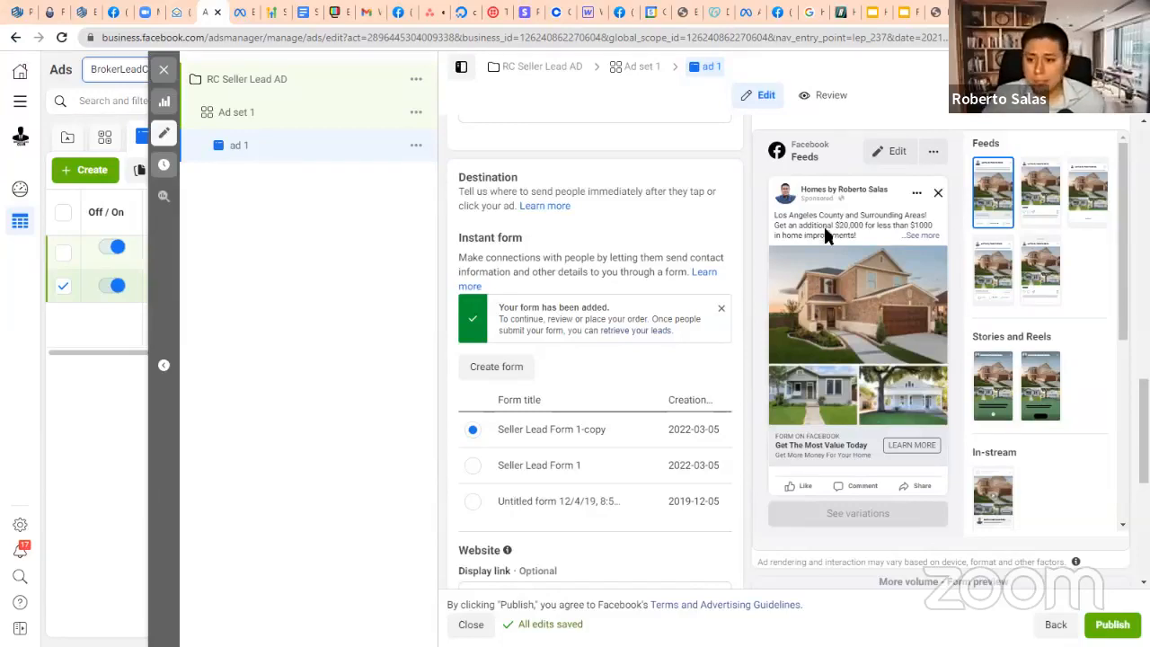
scroll(568, 368, down, 3)
scroll(567, 378, down, 2)
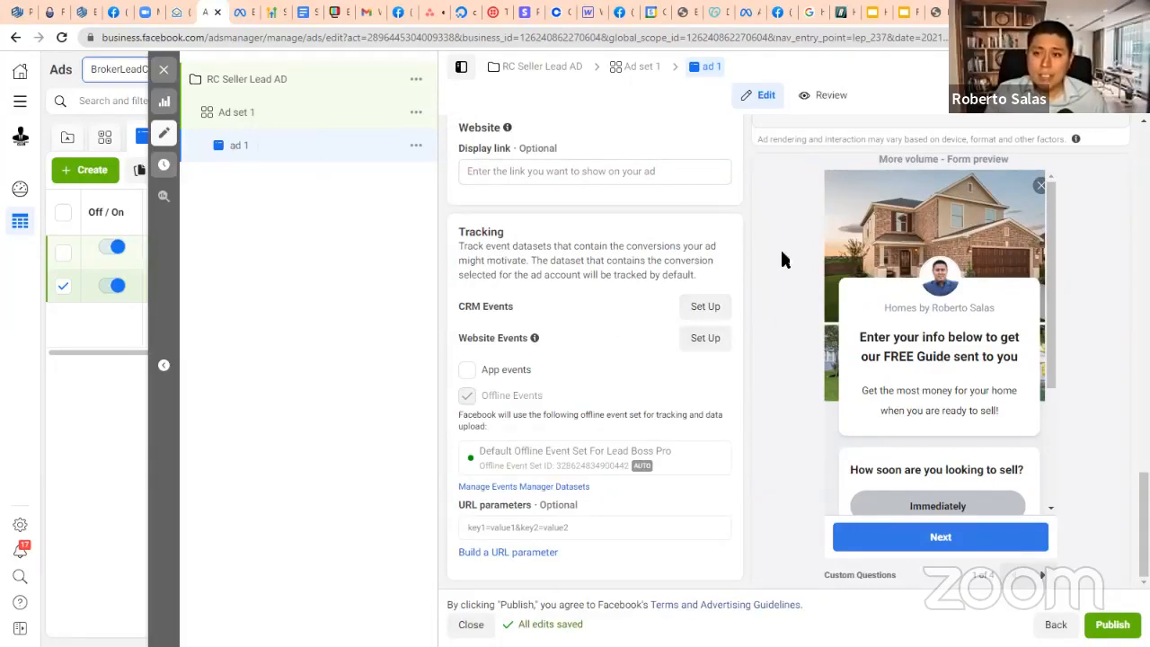
scroll(586, 274, up, 4)
scroll(586, 274, up, 4)
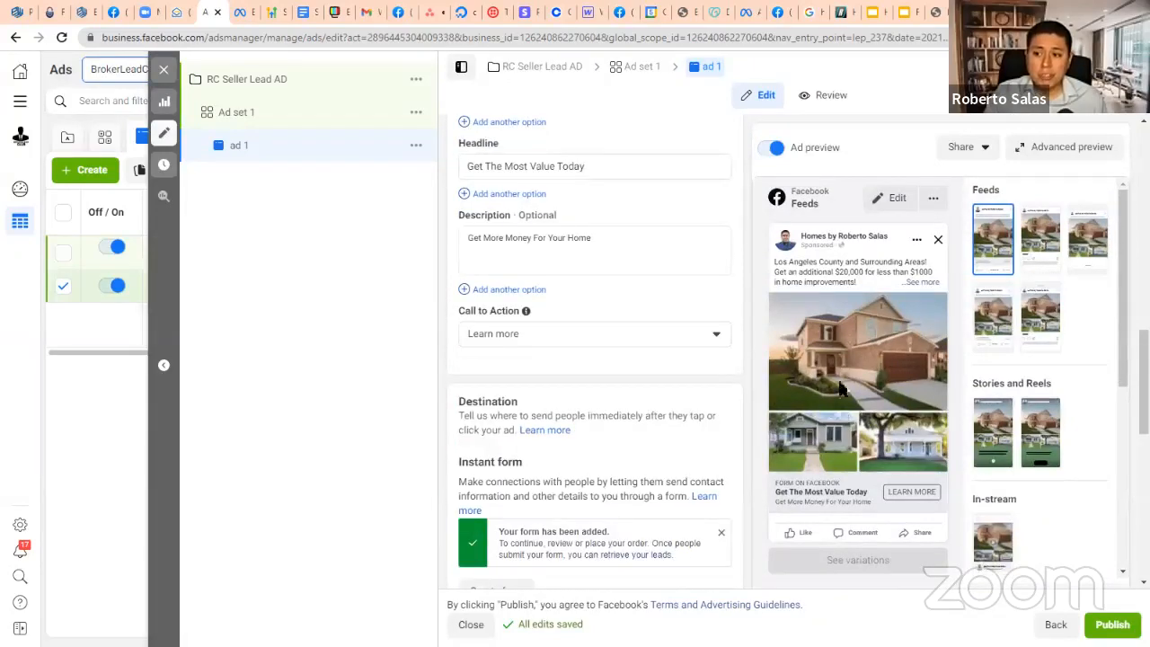
- Duplicate ad 1 within the original campaign to make five copies, and check the first copy's ad creative
click(418, 146)
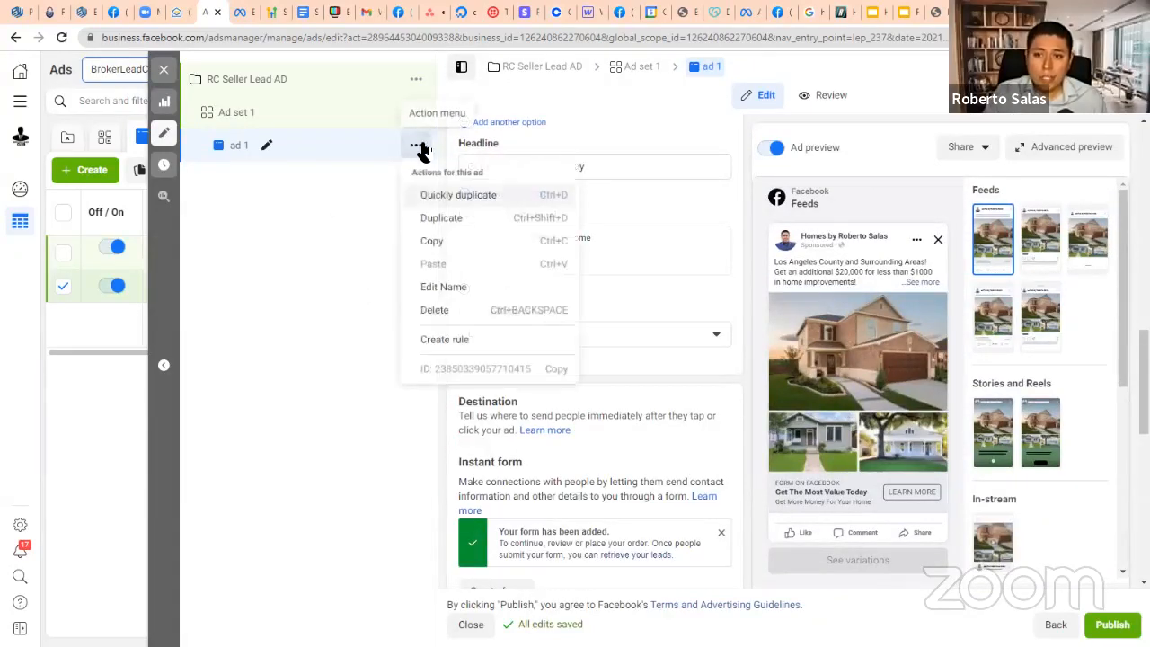
click(440, 219)
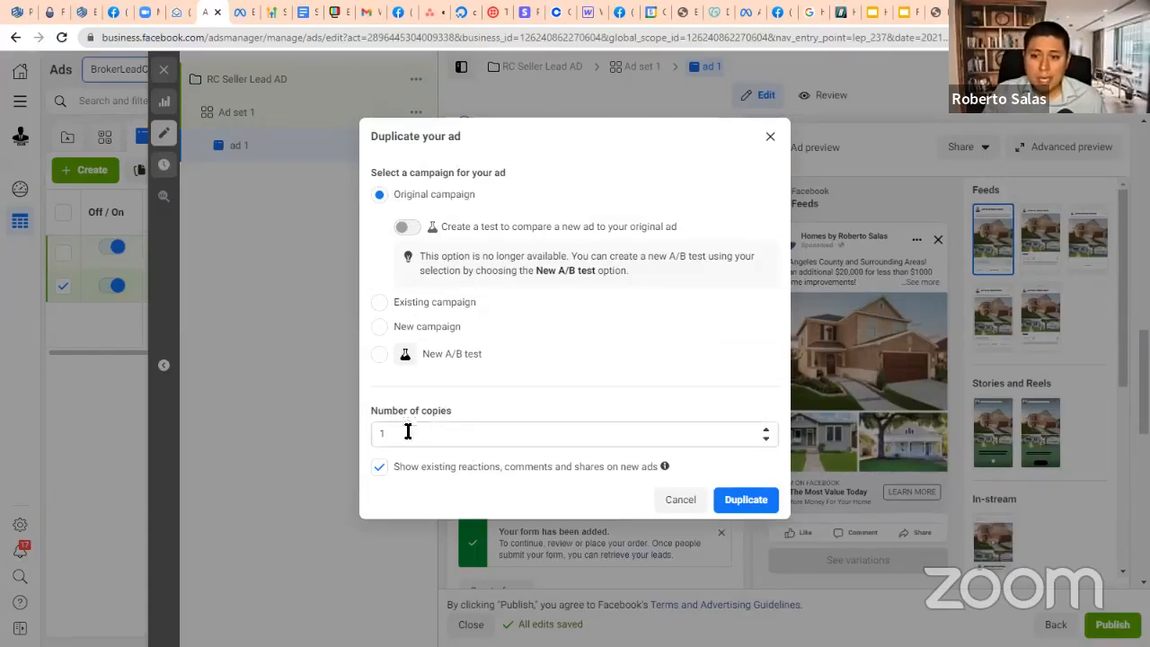
click(766, 430)
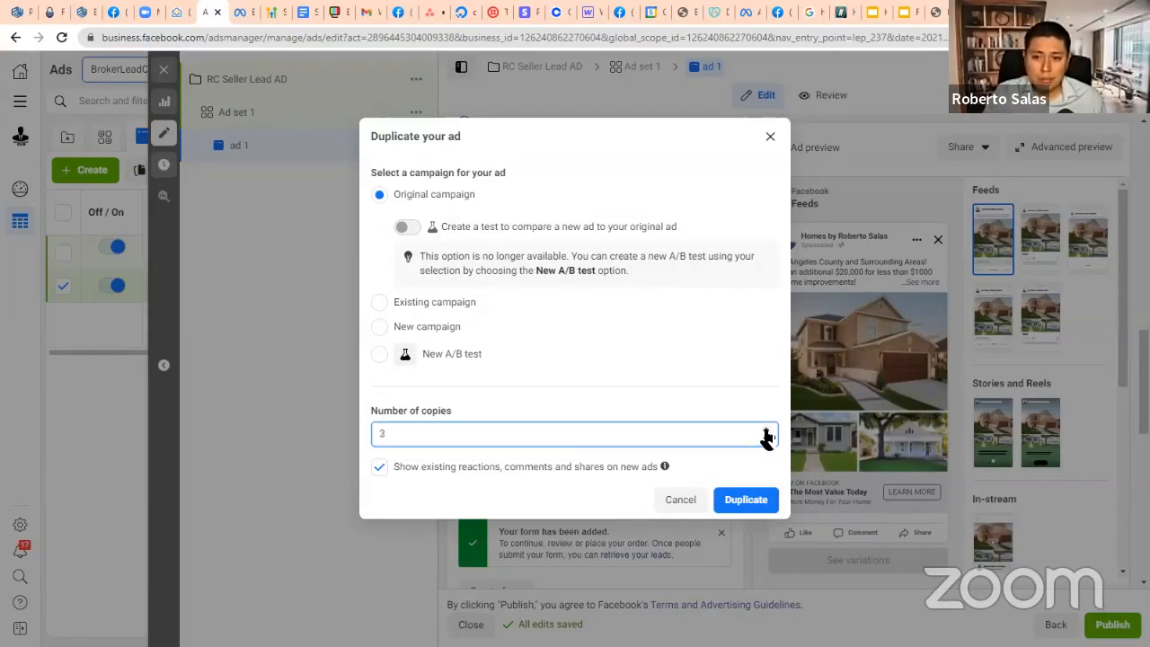
click(767, 439)
click(764, 500)
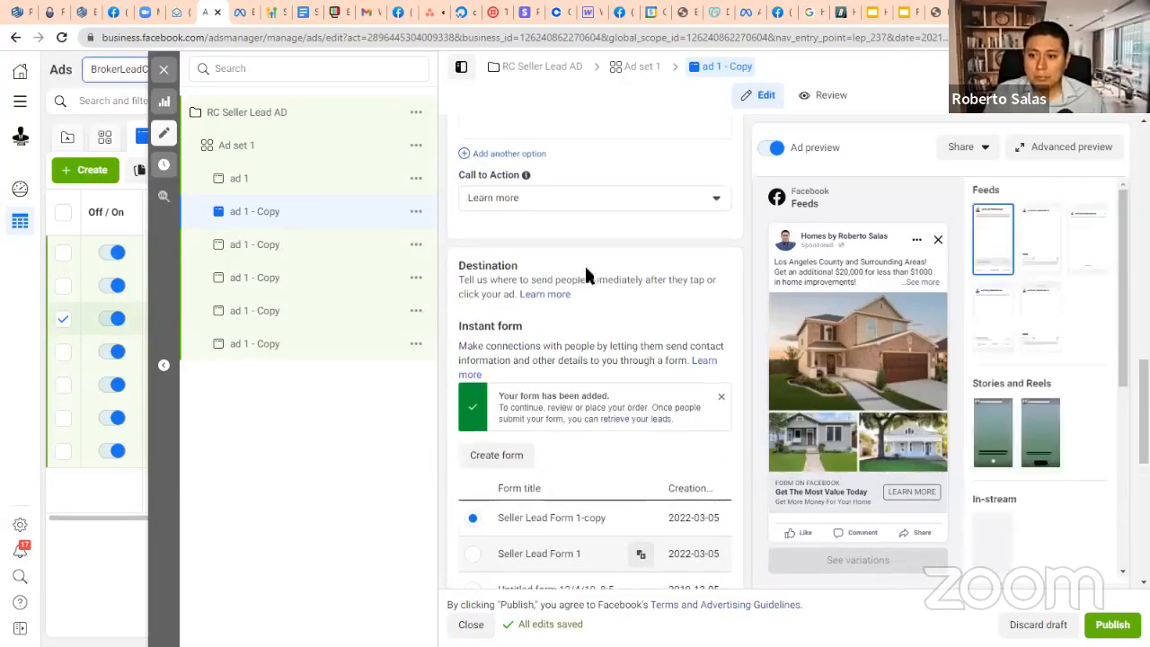
scroll(584, 270, up, 4)
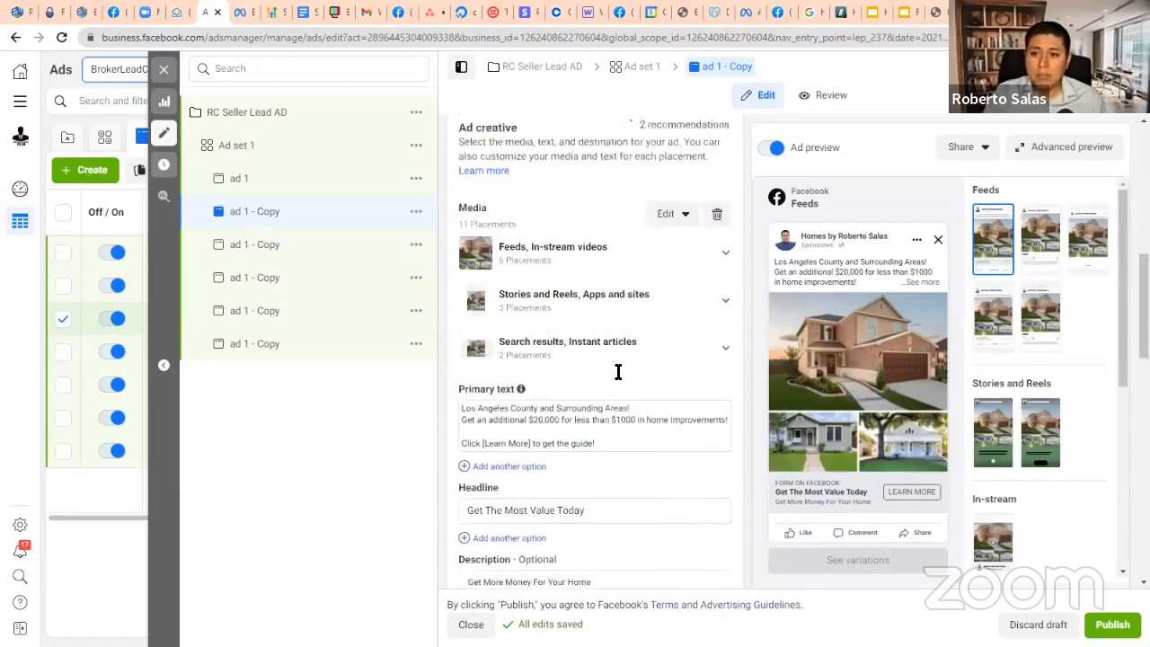
scroll(582, 354, down, 2)
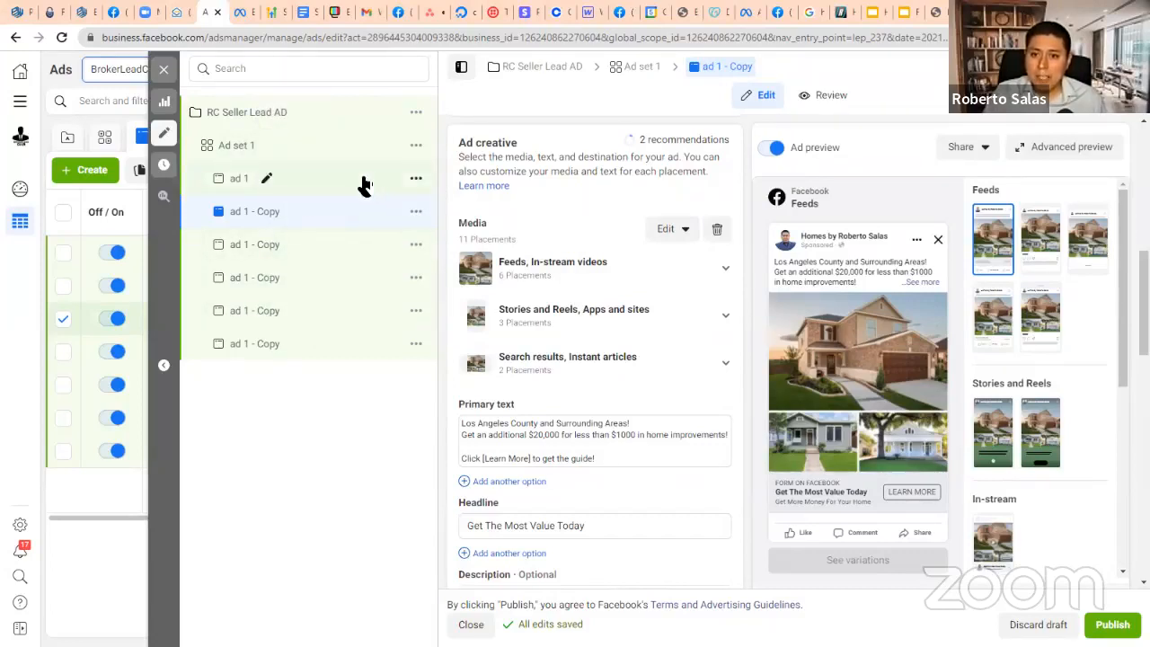
- Duplicate Ad set 1 with its ads within the original campaign, making one copy
click(238, 145)
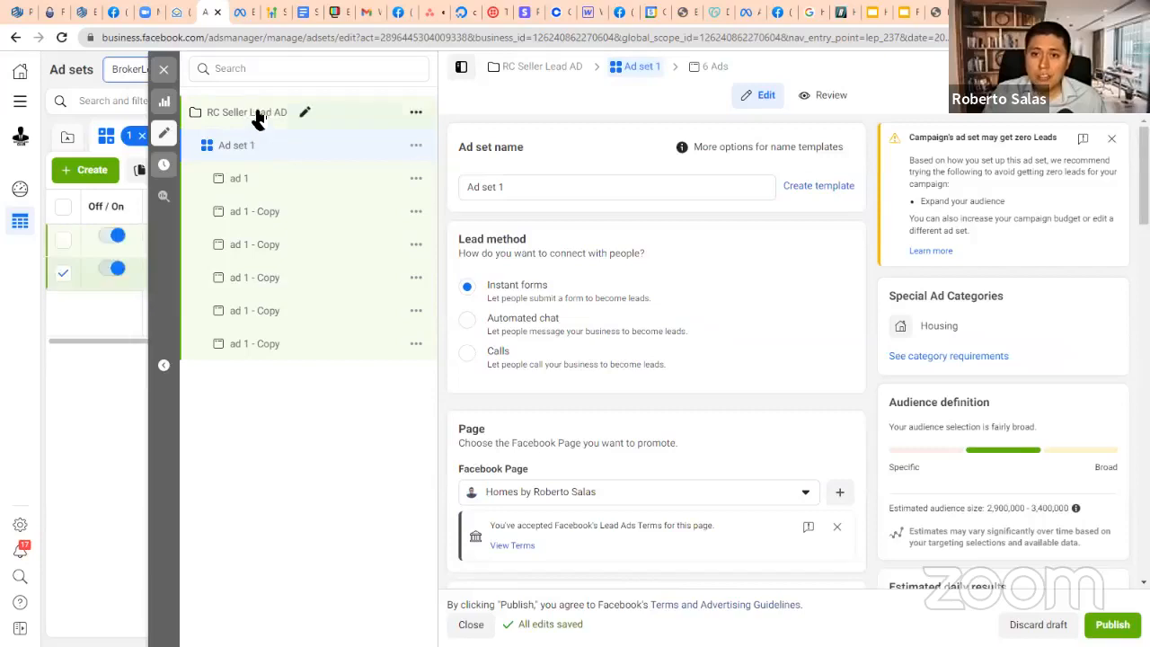
right_click(235, 147)
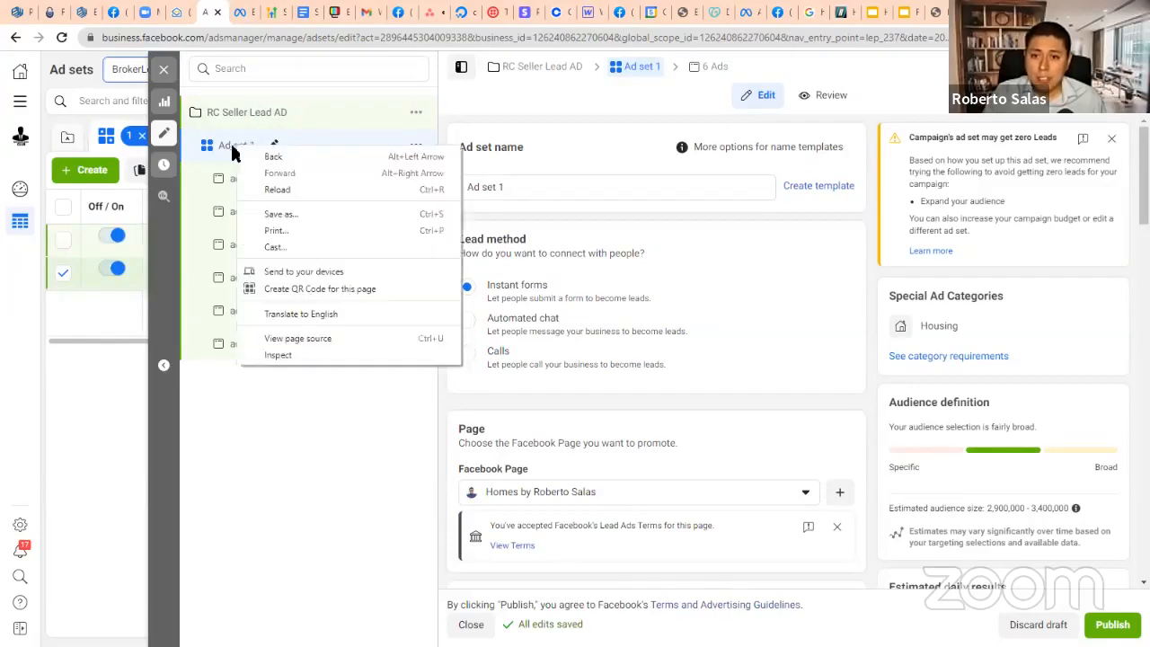
key(Escape)
click(415, 148)
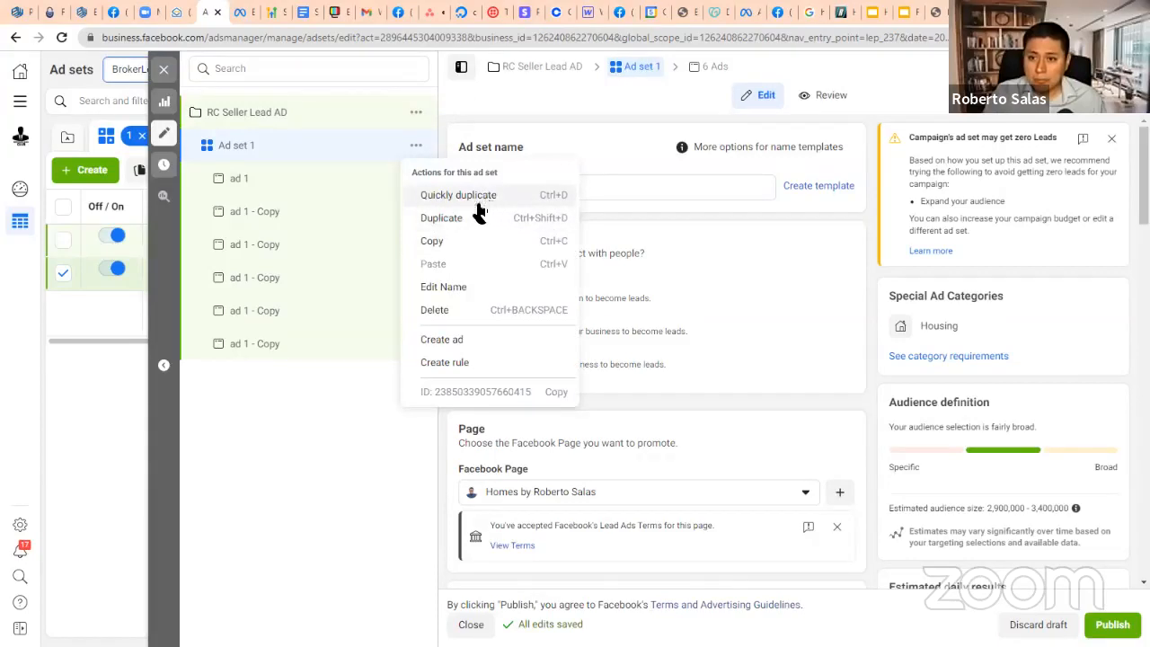
click(461, 219)
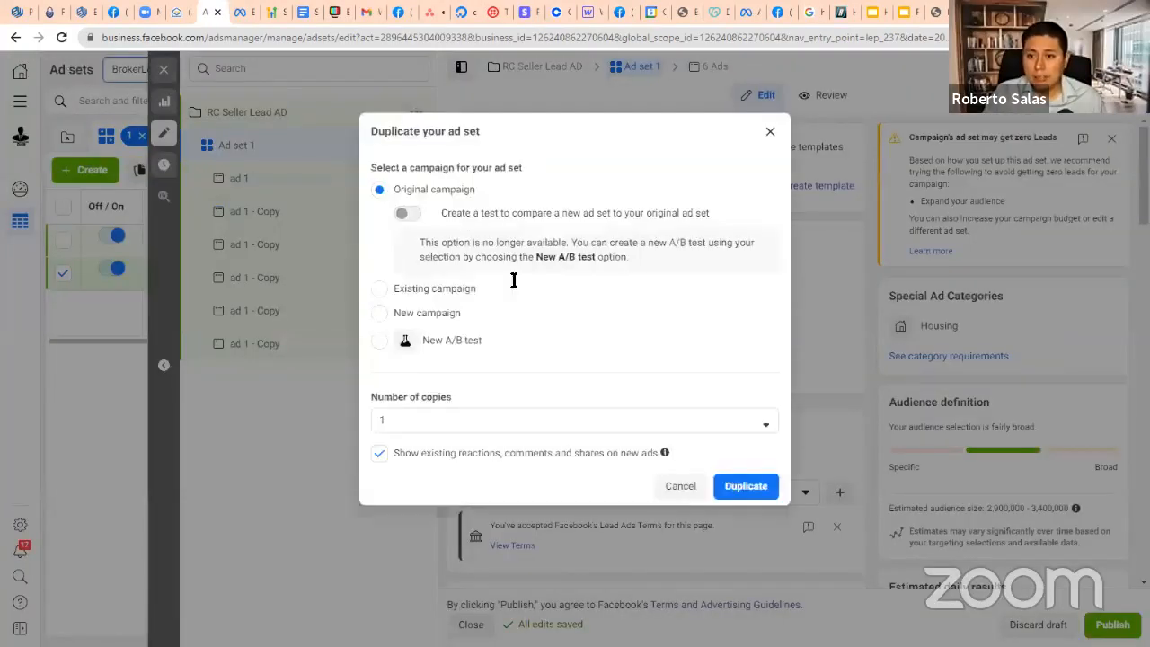
click(745, 495)
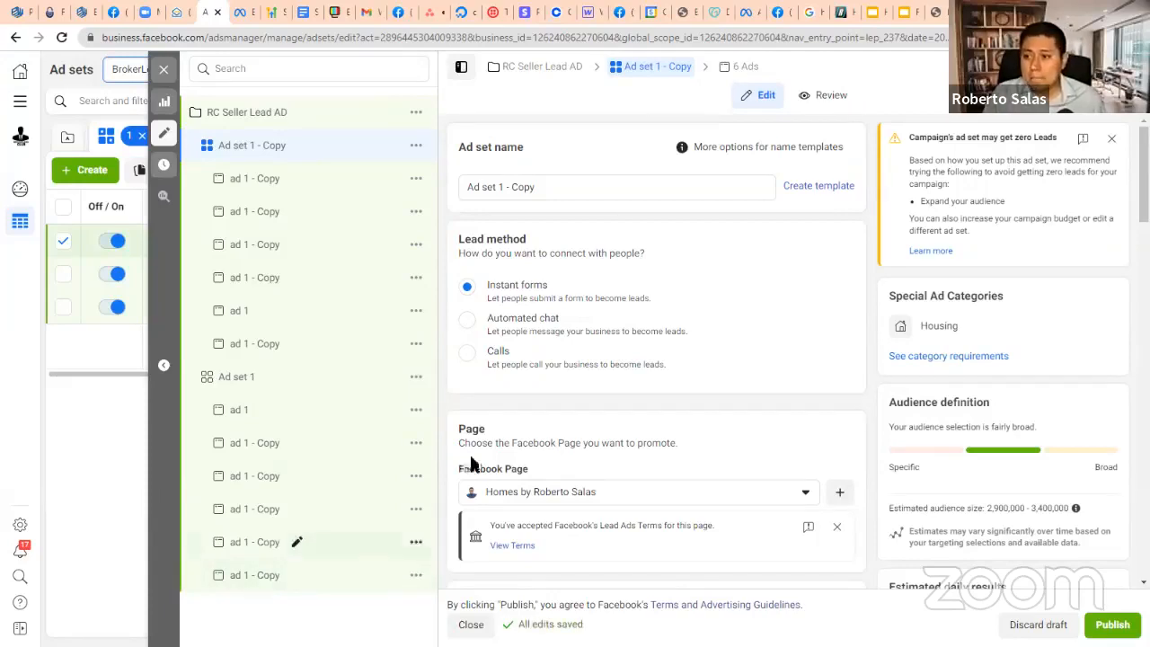
- Check the ad set copy's schedule, audience and placement settings, and publish the campaign drafts
scroll(924, 385, down, 4)
scroll(1083, 389, down, 2)
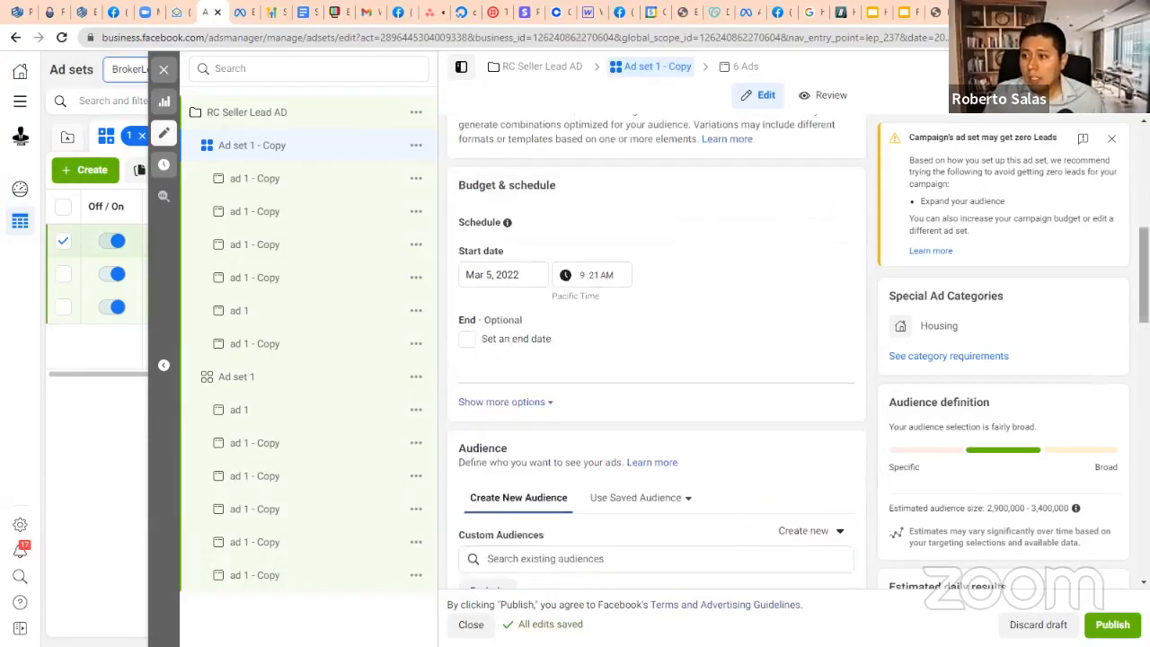
scroll(1019, 509, down, 10)
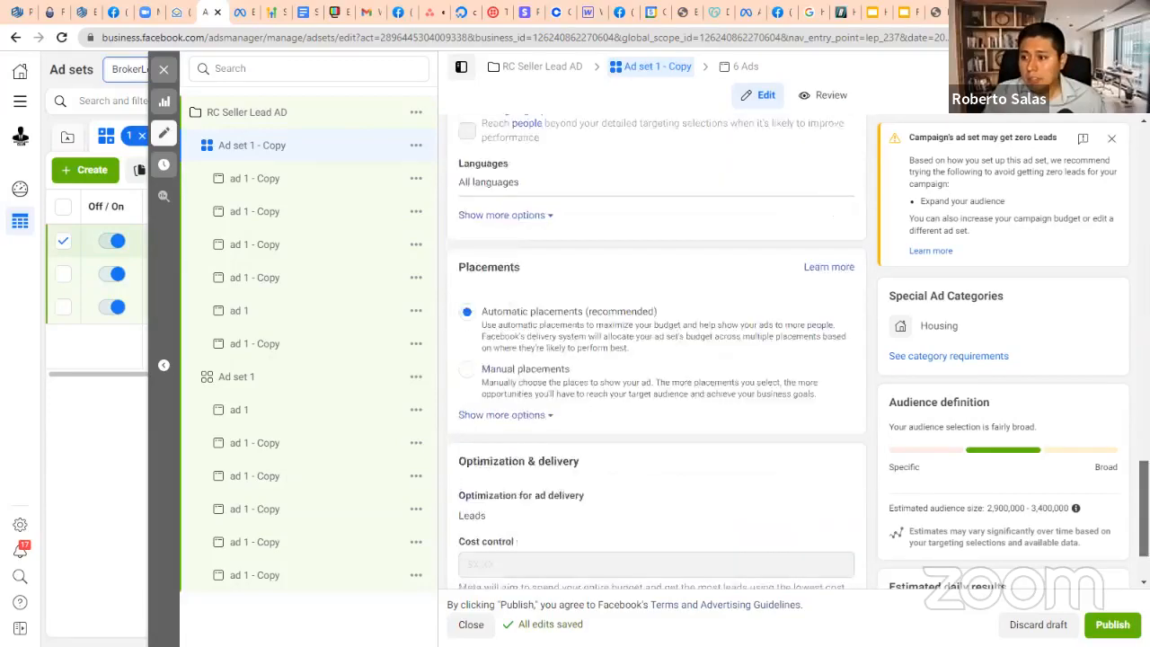
scroll(1019, 509, up, 3)
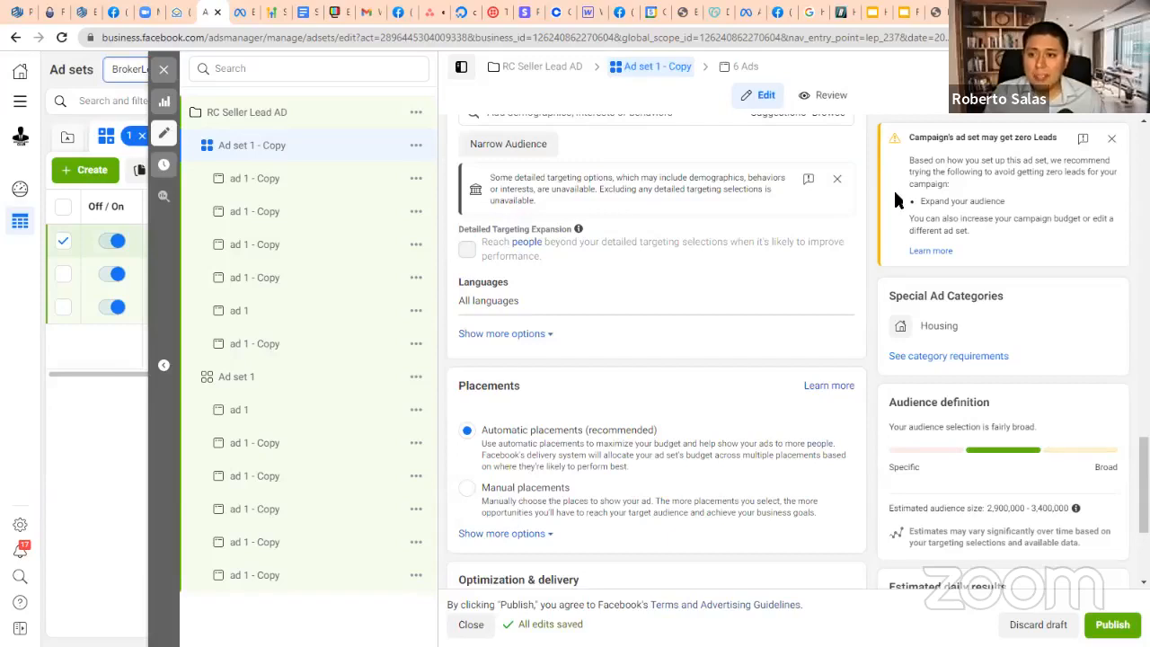
click(1111, 623)
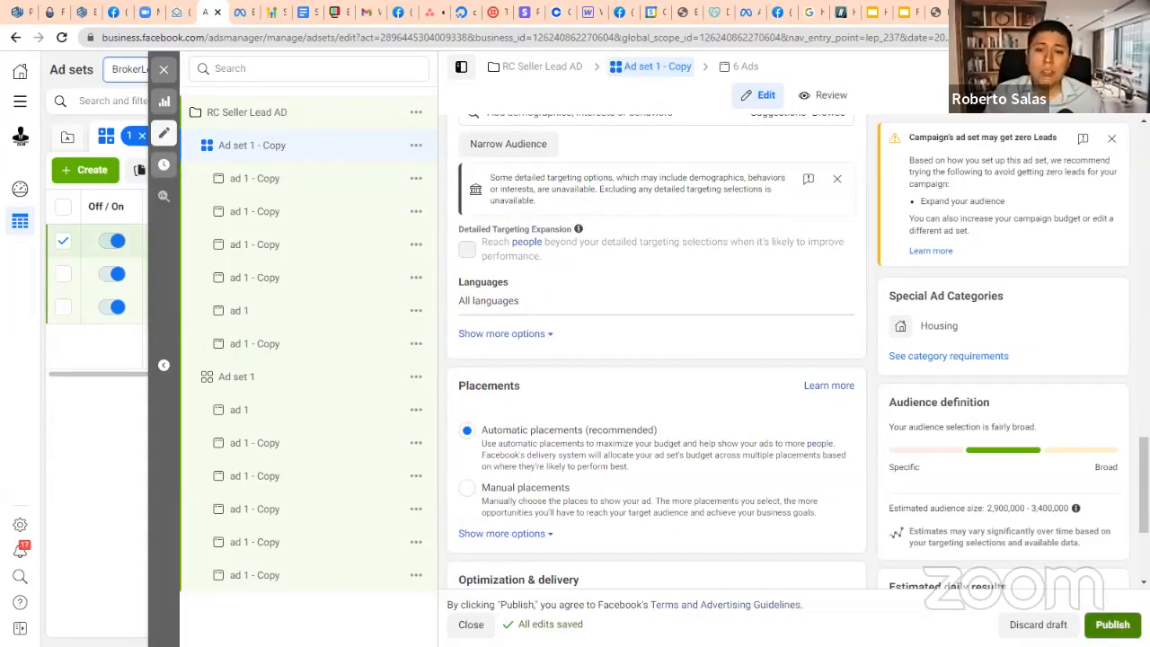